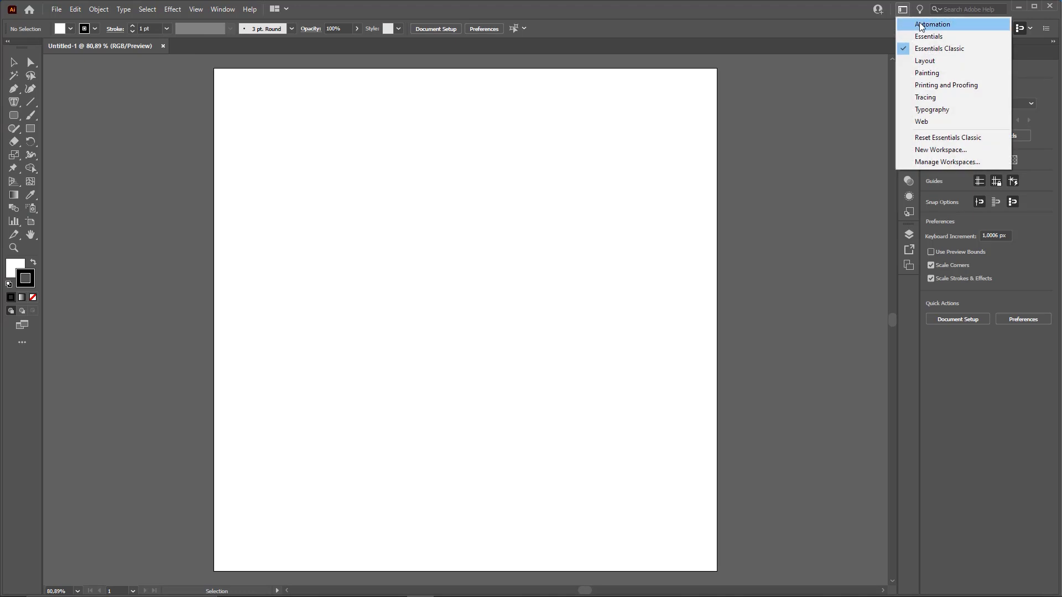
Switch the workspace to Essentials, then set it back to Essentials Classic.
{"action": "left_click", "coordinate": [919, 34]}
{"action": "left_click", "coordinate": [903, 12]}
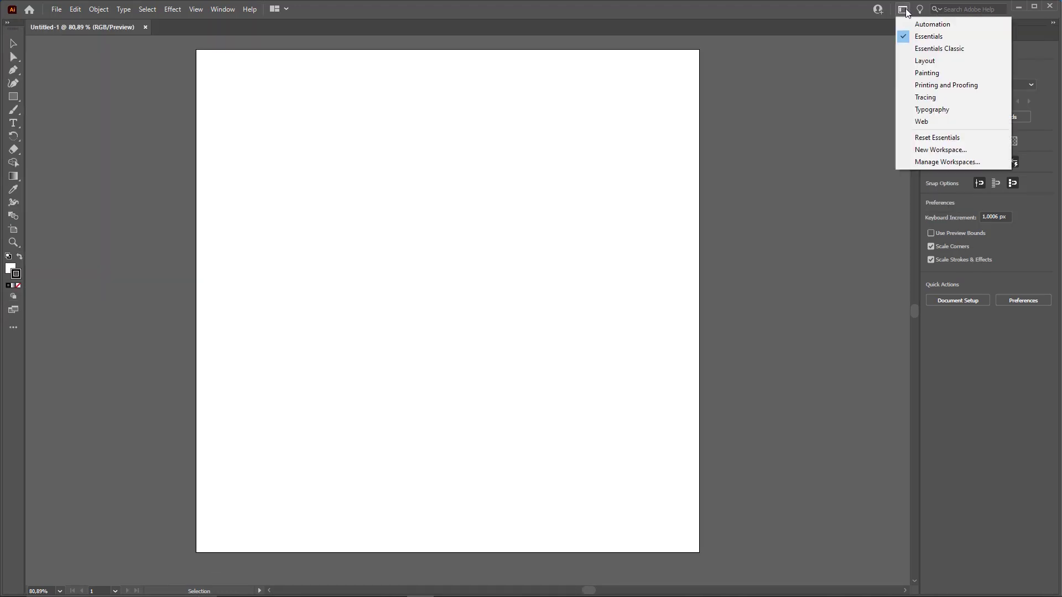
{"action": "left_click", "coordinate": [938, 49]}
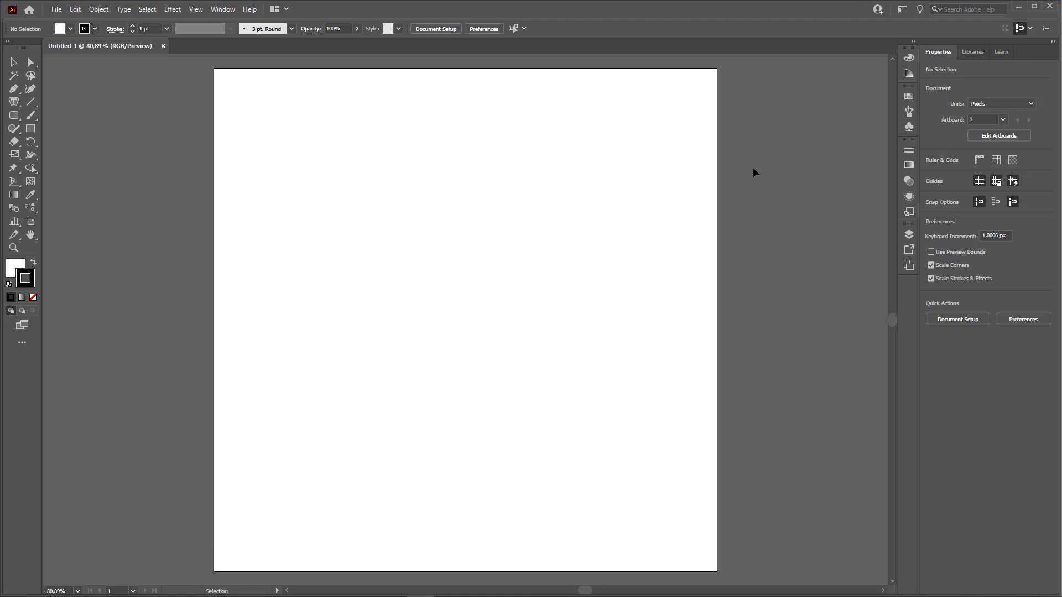
{"action": "scroll", "coordinate": [753, 168], "scroll_direction": "right", "scroll_amount": 4}
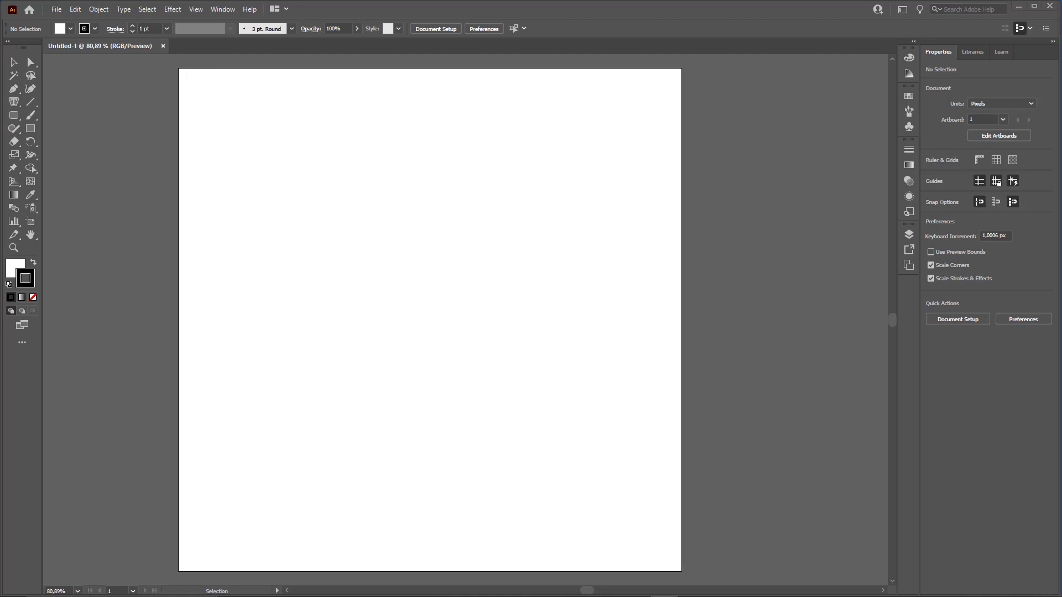
{"action": "left_click", "coordinate": [798, 260]}
{"action": "left_click_drag", "start_coordinate": [521, 227], "coordinate": [543, 230]}
{"action": "key", "text": "ctrl+minus"}
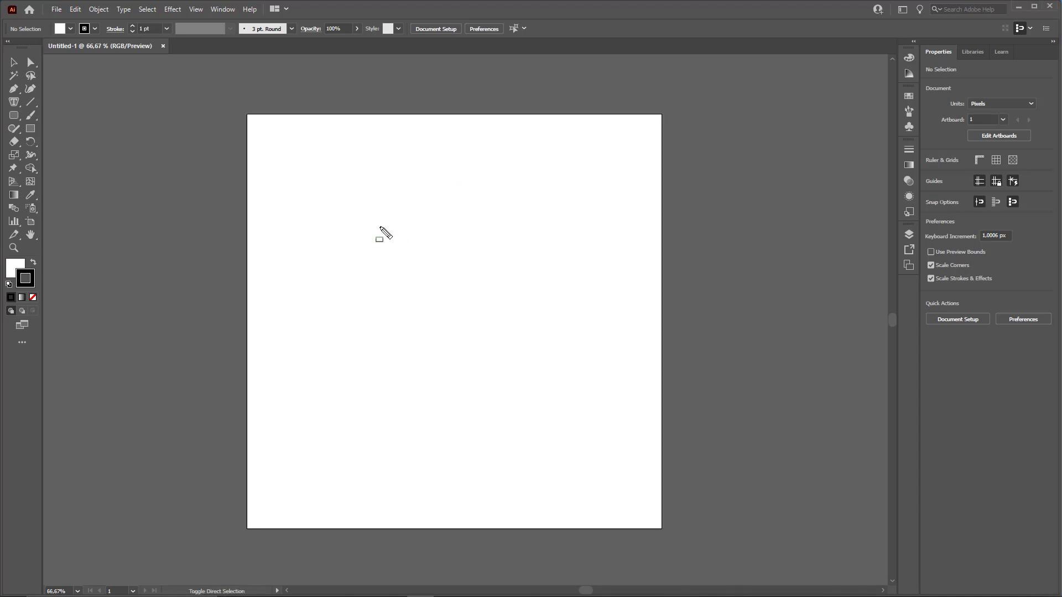
{"action": "mouse_move", "coordinate": [353, 203]}
{"action": "left_mouse_down"}
{"action": "mouse_move", "coordinate": [547, 446]}
{"action": "mouse_move", "coordinate": [519, 441]}
{"action": "mouse_move", "coordinate": [556, 426]}
{"action": "left_mouse_up"}
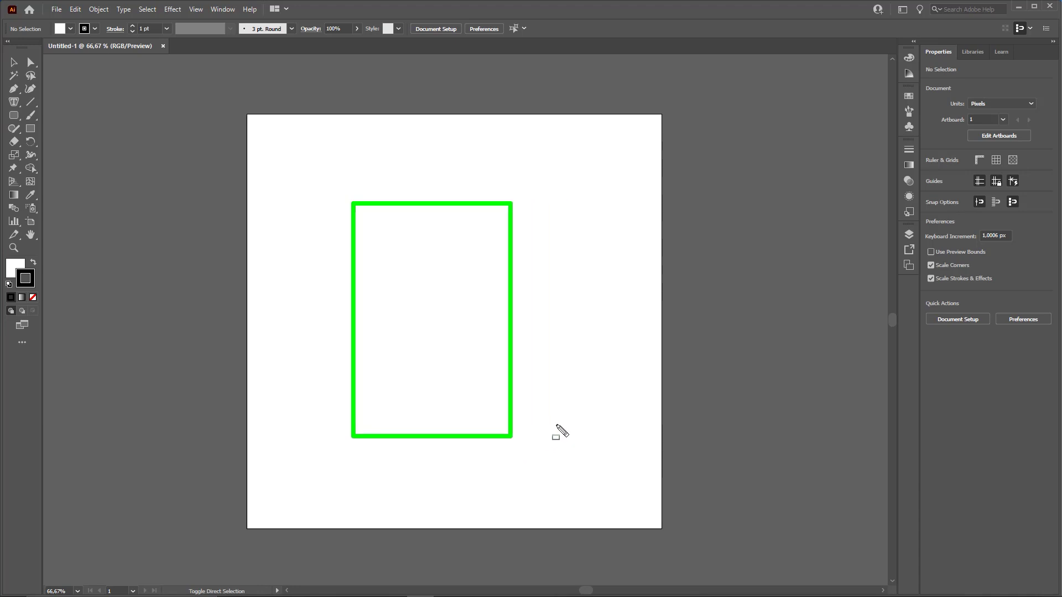
{"action": "key", "text": "Delete"}
{"action": "left_click_drag", "start_coordinate": [207, 163], "coordinate": [36, 128]}
{"action": "key", "text": "Escape"}
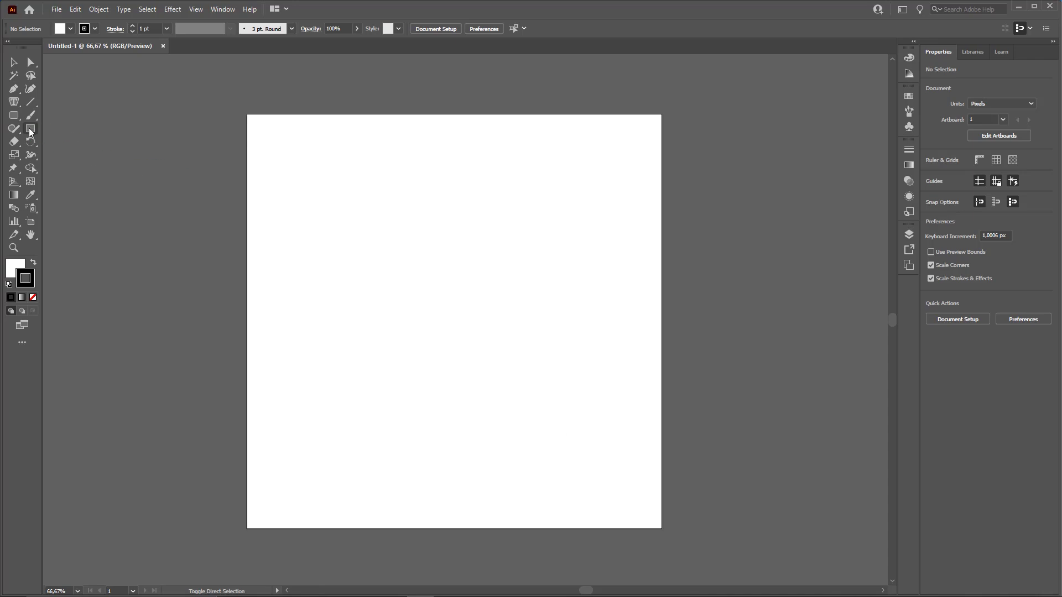
Draw an upright rectangle about 344 × 476 px near the middle of the artboard.
{"action": "left_click", "coordinate": [31, 130]}
{"action": "left_click_drag", "start_coordinate": [370, 189], "coordinate": [512, 386]}
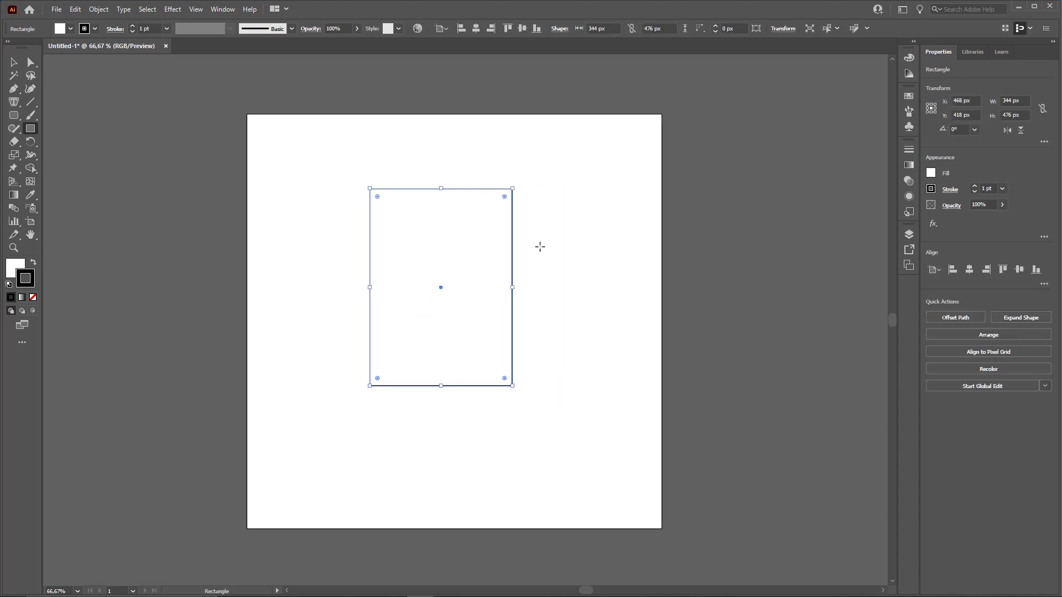
{"action": "key", "text": "ctrl+shift+d"}
{"action": "mouse_move", "coordinate": [531, 150]}
{"action": "left_mouse_down"}
{"action": "mouse_move", "coordinate": [470, 232]}
{"action": "mouse_move", "coordinate": [475, 242]}
{"action": "left_mouse_up"}
{"action": "key", "text": "ctrl+z"}
{"action": "key", "text": "r"}
{"action": "mouse_move", "coordinate": [340, 218]}
{"action": "left_mouse_down"}
{"action": "mouse_move", "coordinate": [167, 147]}
{"action": "mouse_move", "coordinate": [42, 63]}
{"action": "mouse_move", "coordinate": [21, 63]}
{"action": "left_mouse_up"}
{"action": "key", "text": "Escape"}
Centre the rectangle on the artboard both horizontally and vertically.
{"action": "left_click", "coordinate": [15, 64]}
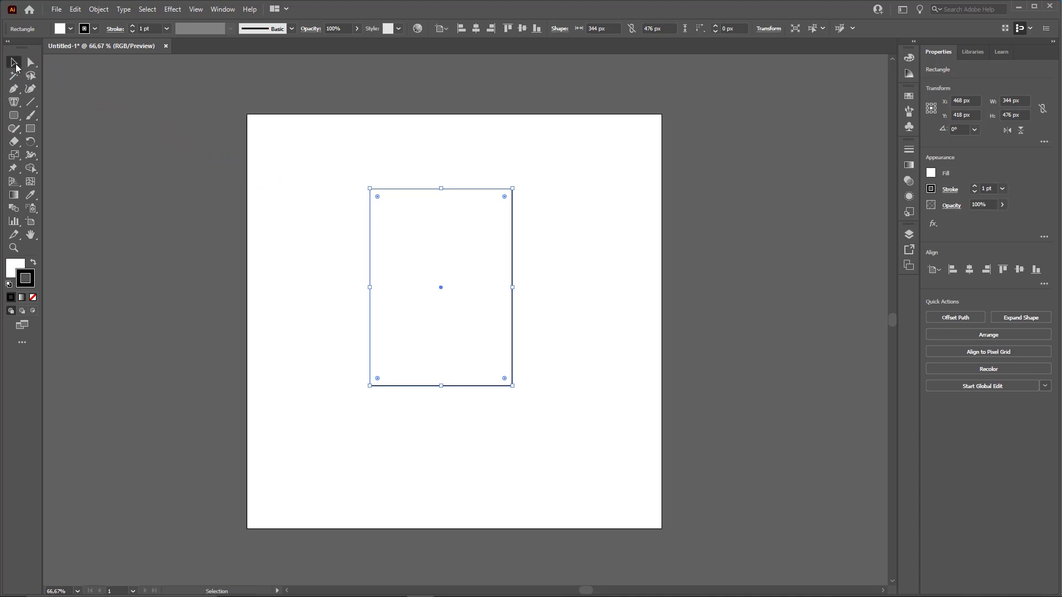
{"action": "left_click", "coordinate": [453, 160]}
{"action": "left_click", "coordinate": [451, 221]}
{"action": "key", "text": "ctrl+2"}
{"action": "left_click_drag", "start_coordinate": [420, 139], "coordinate": [480, 46]}
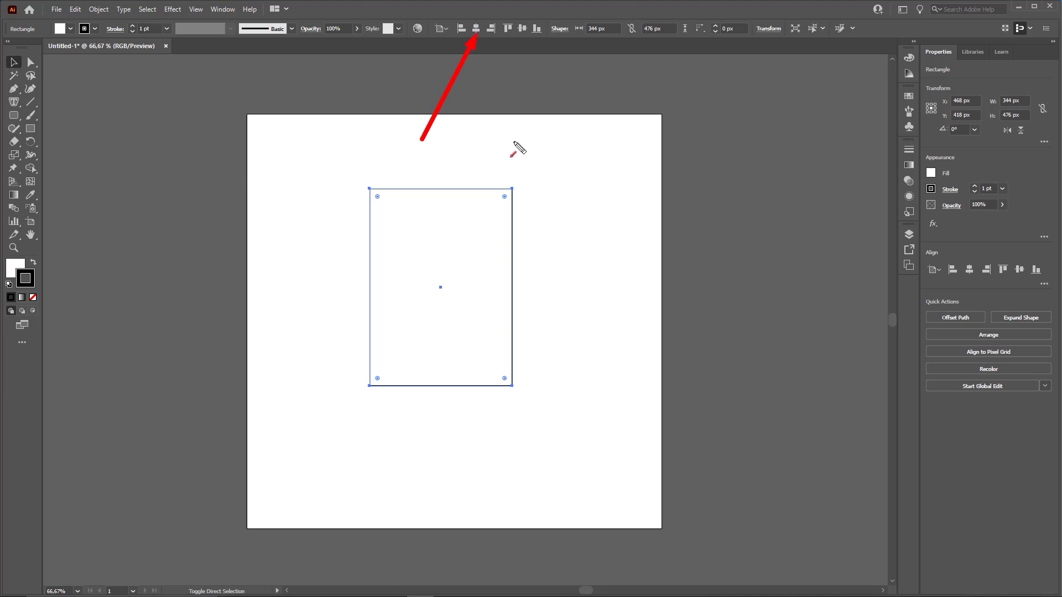
{"action": "left_click_drag", "start_coordinate": [512, 119], "coordinate": [522, 31]}
{"action": "key", "text": "Escape"}
{"action": "left_click", "coordinate": [475, 28]}
{"action": "left_click", "coordinate": [522, 28]}
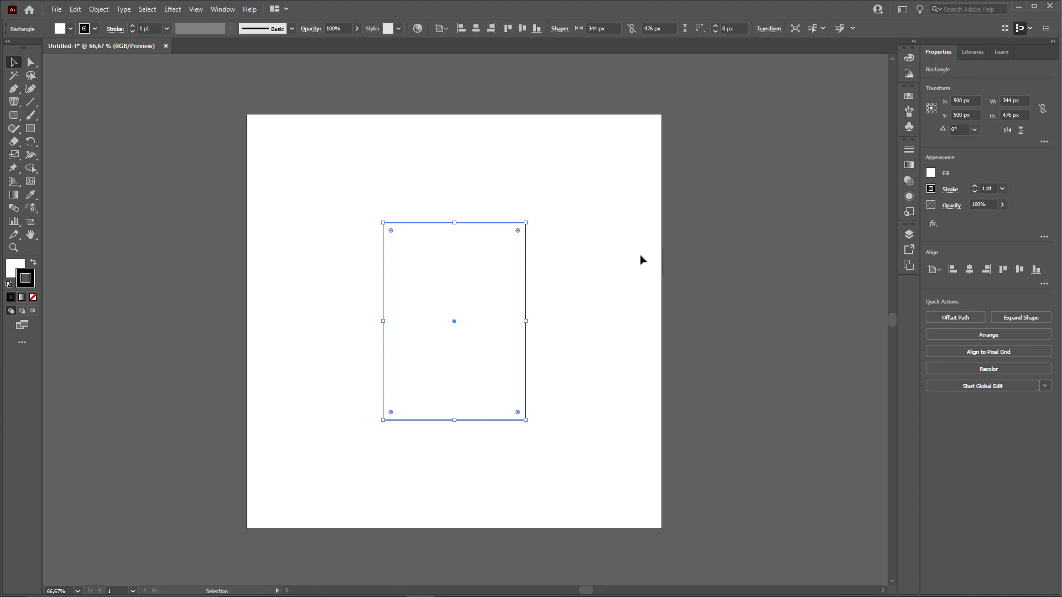
Round all four corners of the rectangle to a radius of about 21 px.
{"action": "left_click", "coordinate": [569, 268]}
{"action": "key", "text": "z"}
{"action": "mouse_move", "coordinate": [462, 295]}
{"action": "left_mouse_down"}
{"action": "mouse_move", "coordinate": [488, 324]}
{"action": "mouse_move", "coordinate": [519, 318]}
{"action": "left_mouse_up"}
{"action": "key", "text": "ctrl+2"}
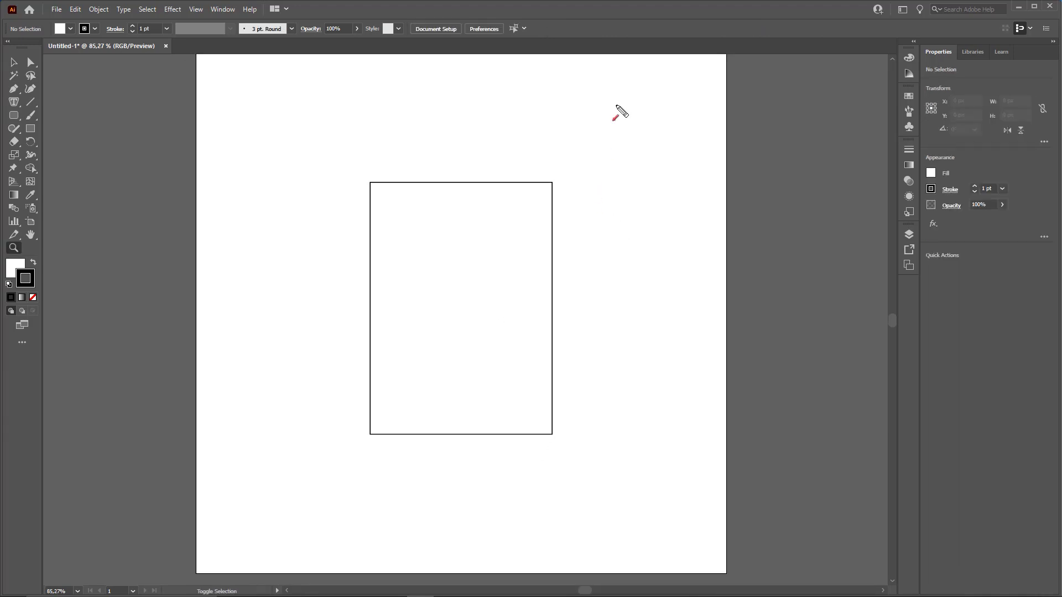
{"action": "left_click_drag", "start_coordinate": [625, 101], "coordinate": [554, 170]}
{"action": "left_click_drag", "start_coordinate": [287, 118], "coordinate": [361, 174]}
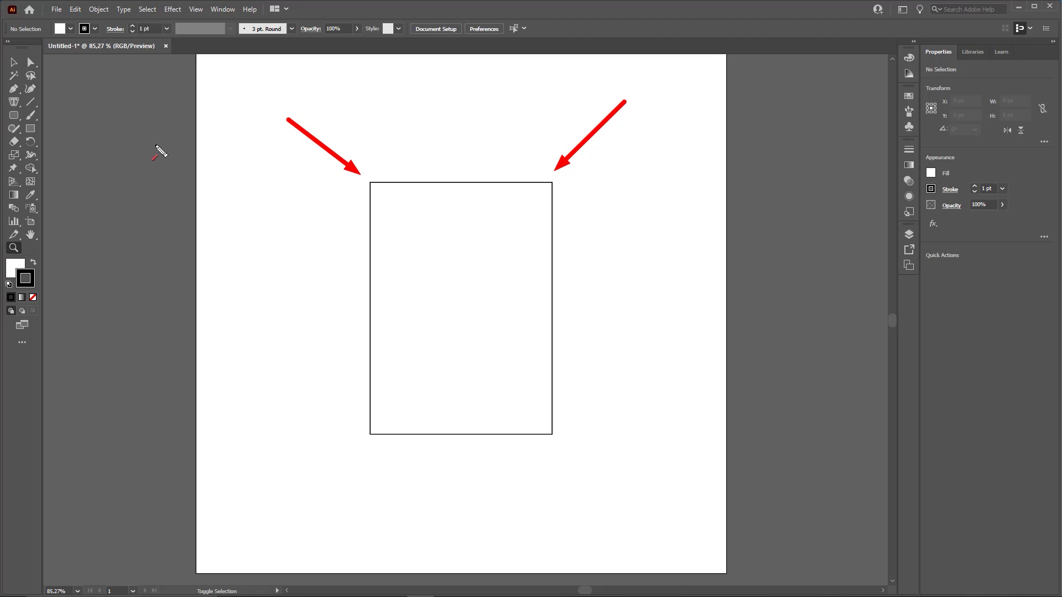
{"action": "left_click_drag", "start_coordinate": [137, 171], "coordinate": [35, 68]}
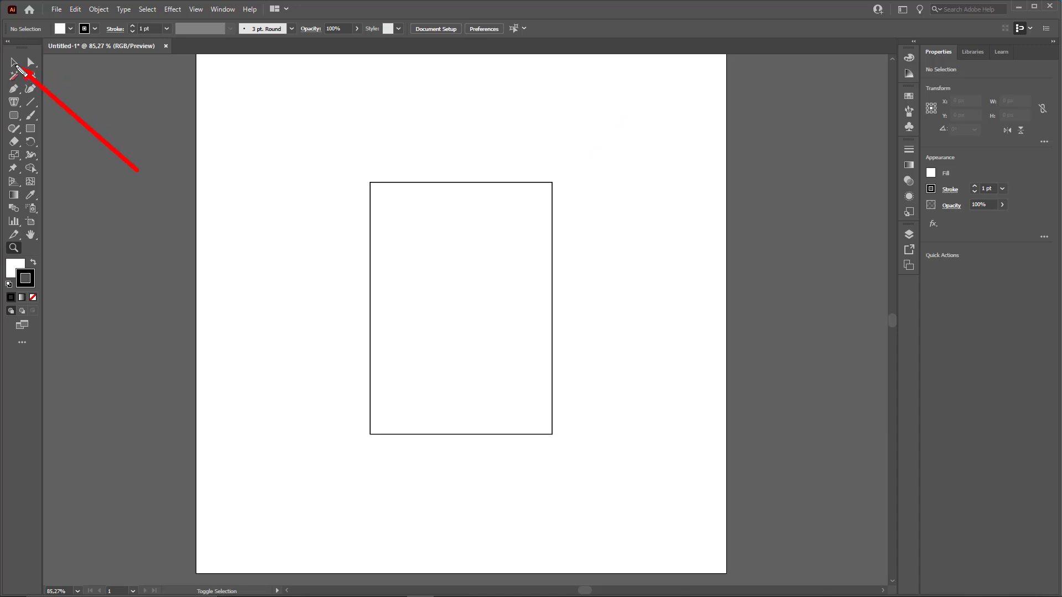
{"action": "left_click", "coordinate": [13, 62]}
{"action": "left_click", "coordinate": [441, 213]}
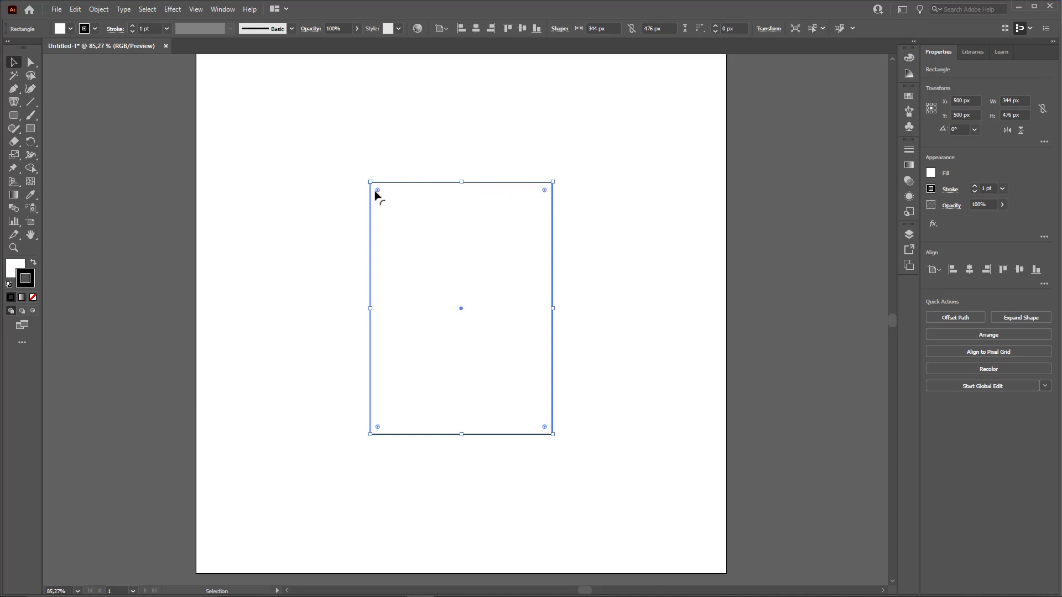
{"action": "left_click_drag", "start_coordinate": [377, 191], "coordinate": [403, 189]}
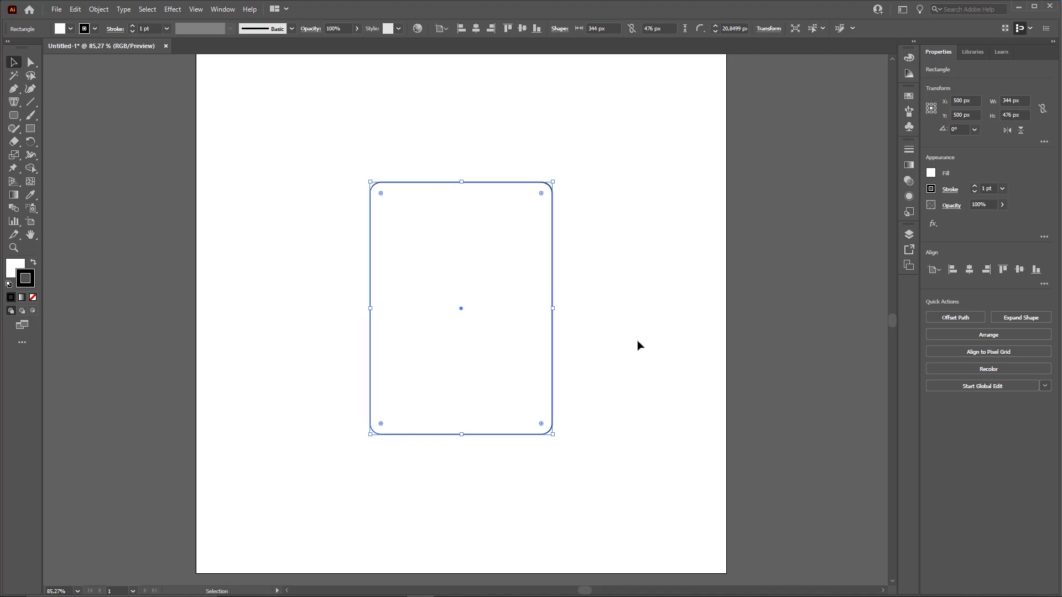
Try to enlarge the rounding of the rectangle's lower-right corner with the Direct Selection tool.
{"action": "key", "text": "ctrl"}
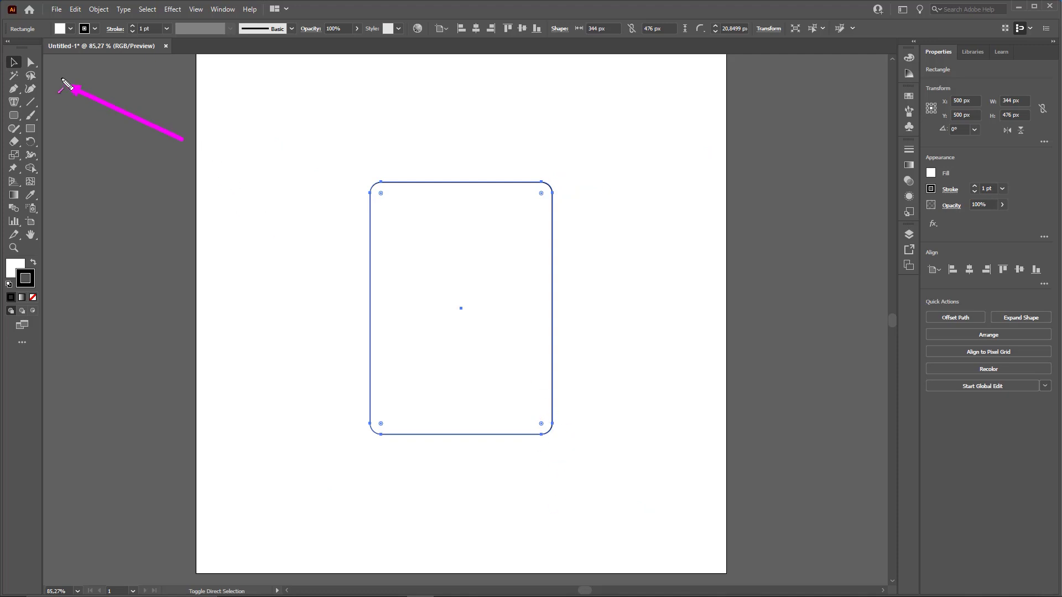
{"action": "key", "text": "a"}
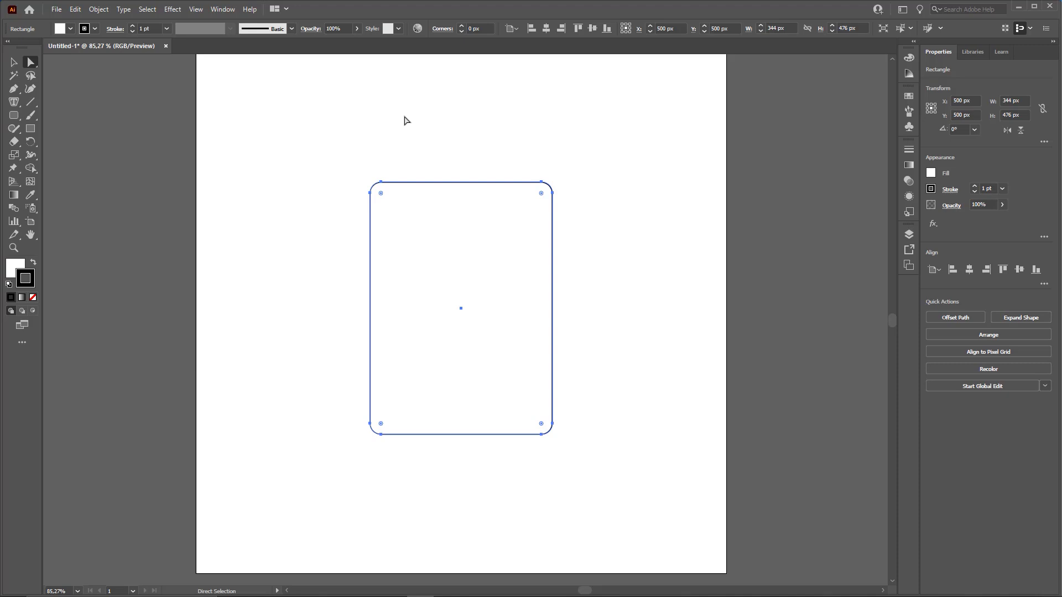
{"action": "key", "text": "ctrl"}
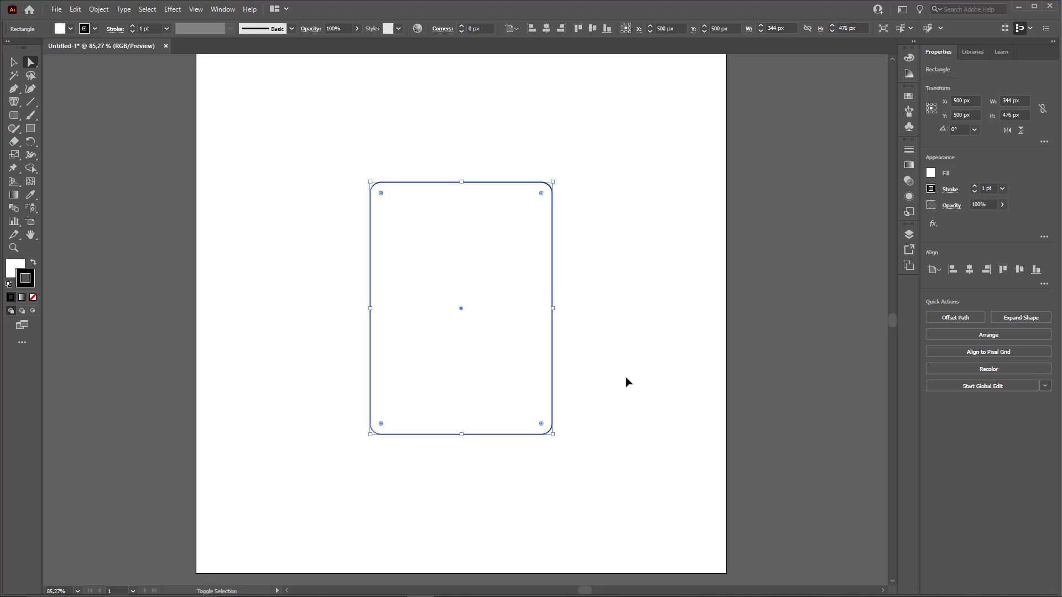
{"action": "left_click", "coordinate": [552, 426]}
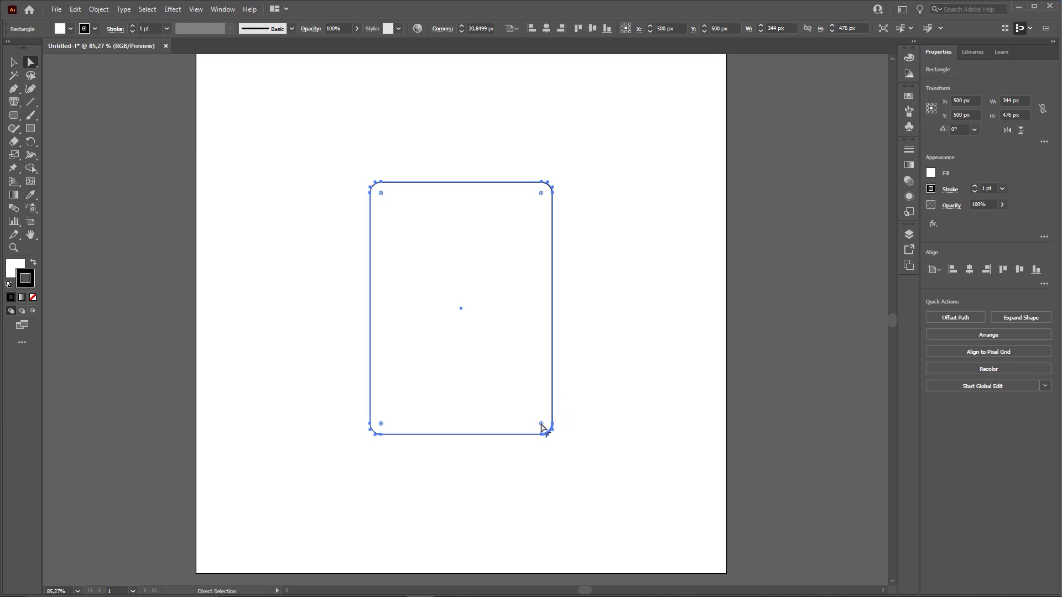
{"action": "mouse_move", "coordinate": [541, 427]}
{"action": "left_mouse_down"}
{"action": "mouse_move", "coordinate": [523, 412]}
{"action": "mouse_move", "coordinate": [535, 420]}
{"action": "left_mouse_up"}
{"action": "key", "text": "ctrl+z"}
{"action": "left_click_drag", "start_coordinate": [539, 423], "coordinate": [521, 415]}
{"action": "key", "text": "ctrl+z"}
{"action": "key", "text": "ctrl"}
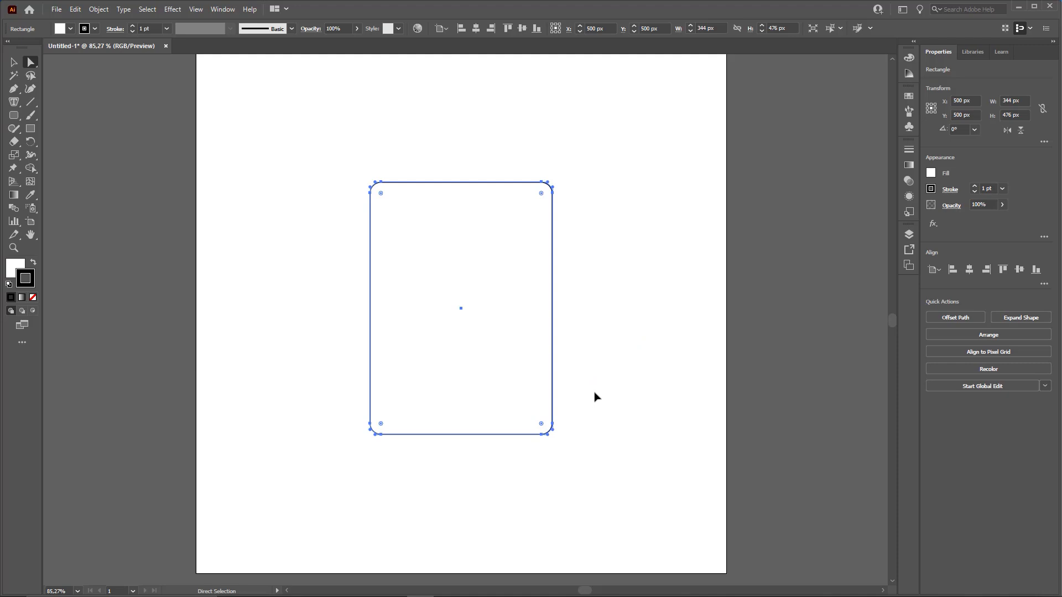
Enlarge only the rectangle's lower-right corner radius to about 112 px and deselect the shape.
{"action": "left_click_drag", "start_coordinate": [592, 395], "coordinate": [515, 477]}
{"action": "left_click_drag", "start_coordinate": [541, 424], "coordinate": [489, 388]}
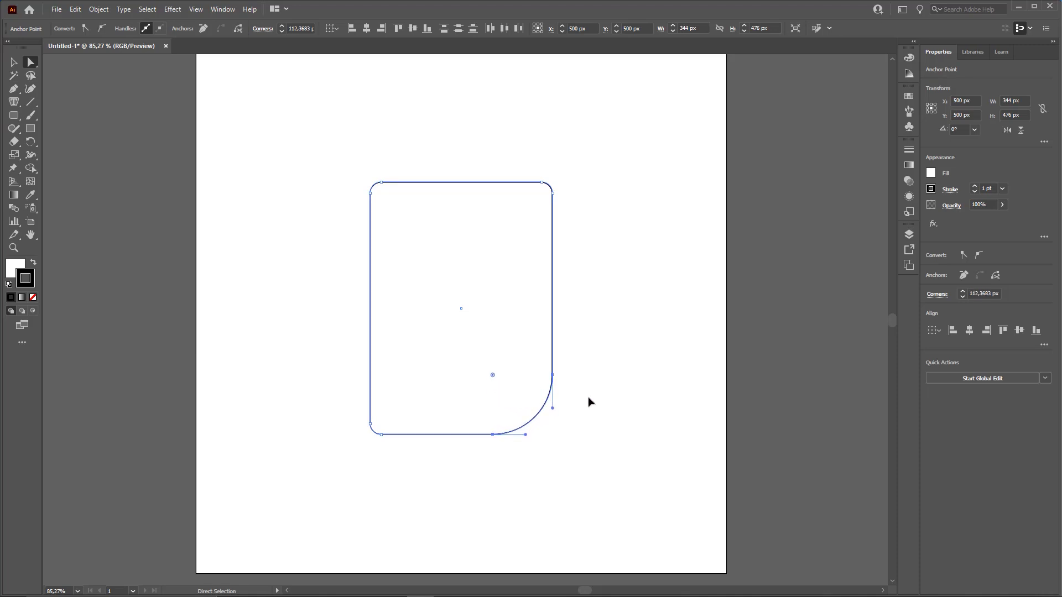
{"action": "key", "text": "v"}
{"action": "left_click", "coordinate": [631, 384]}
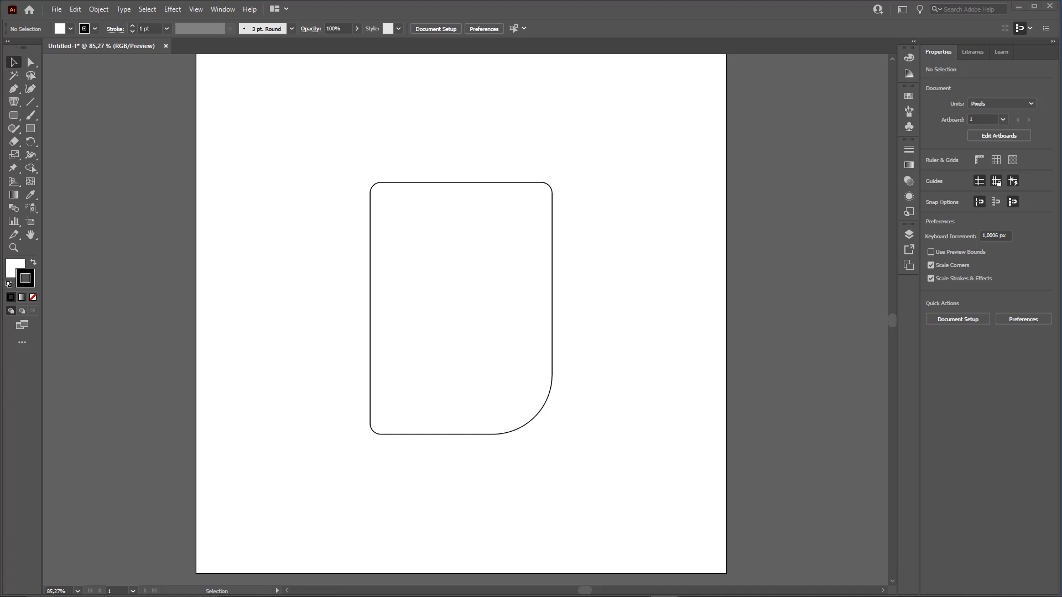
Draw a rectangle about 281 × 161 px inside the upper part of the shape and round its corners to about 15 px.
{"action": "left_click_drag", "start_coordinate": [598, 353], "coordinate": [990, 44]}
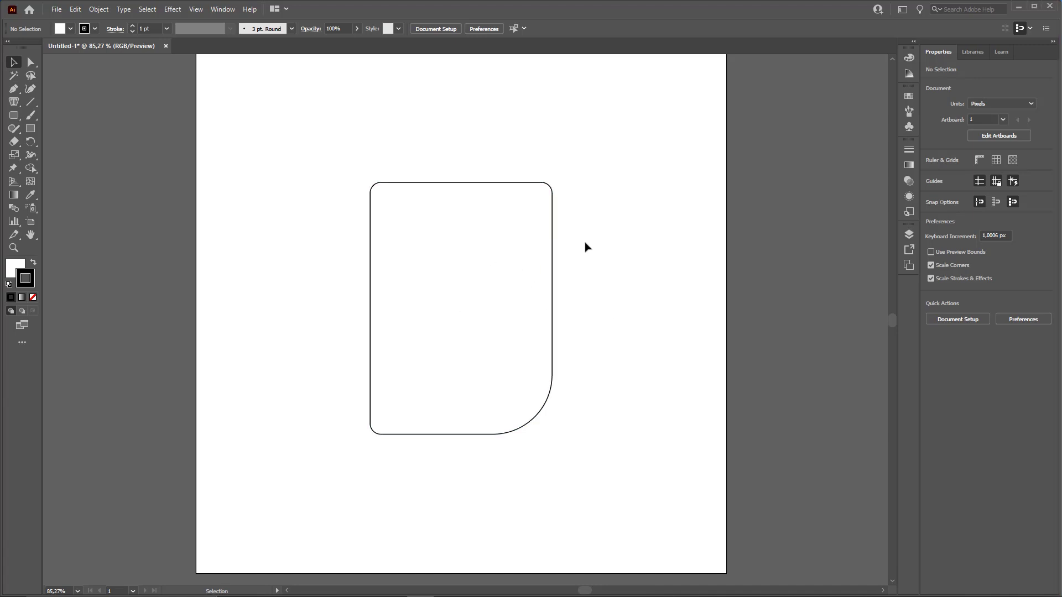
{"action": "left_click", "coordinate": [32, 129]}
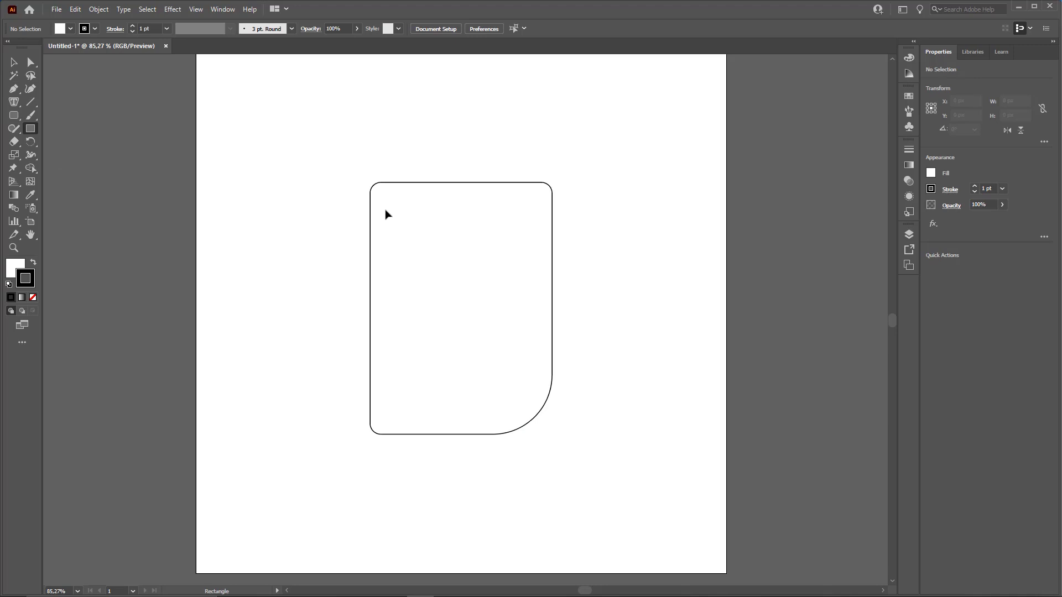
{"action": "left_click_drag", "start_coordinate": [385, 212], "coordinate": [535, 294]}
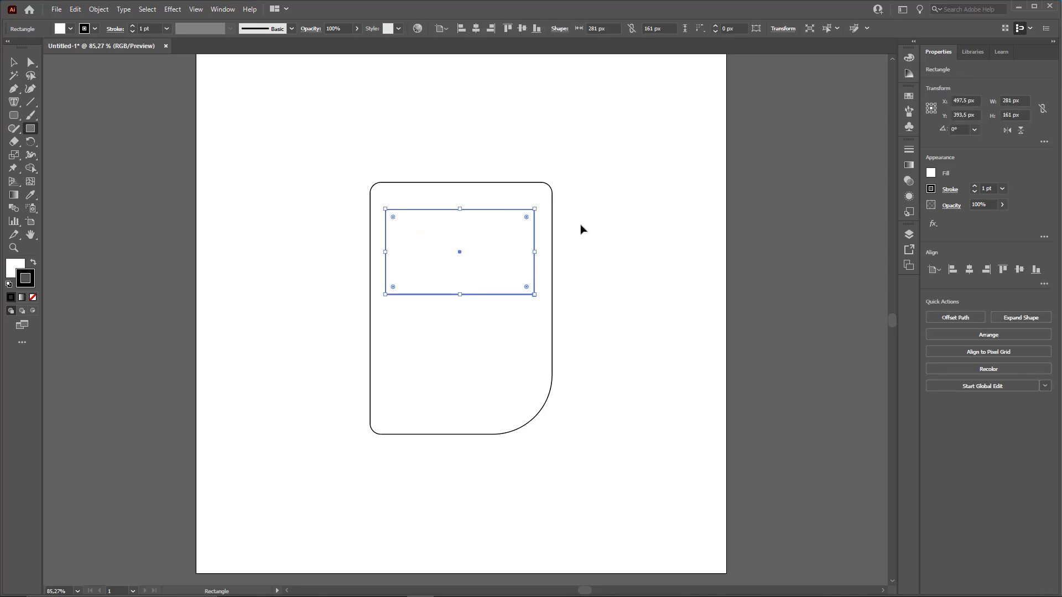
{"action": "key", "text": "ctrl+1"}
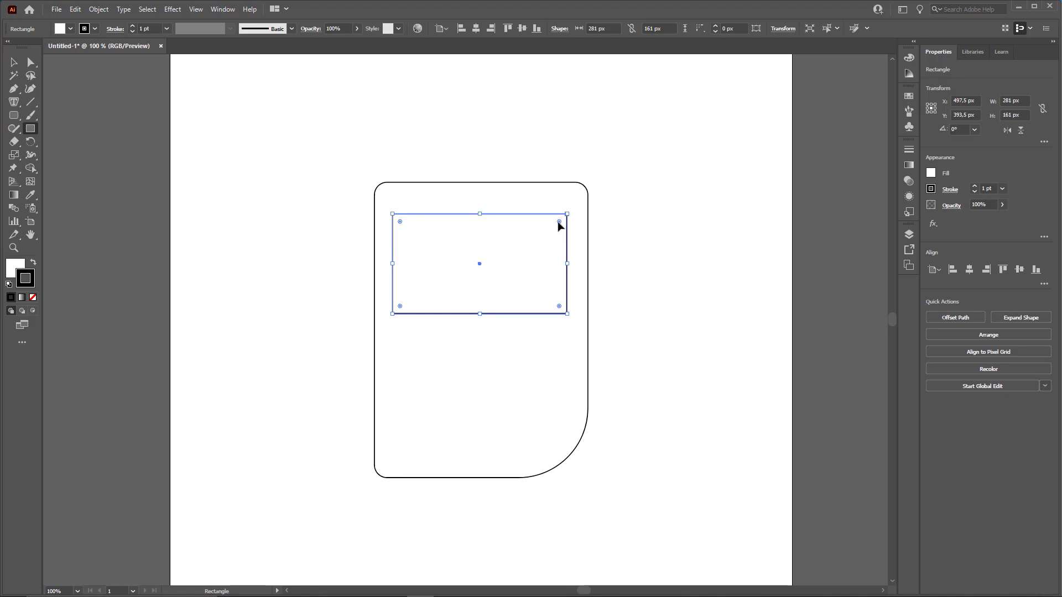
{"action": "left_click_drag", "start_coordinate": [559, 226], "coordinate": [560, 228]}
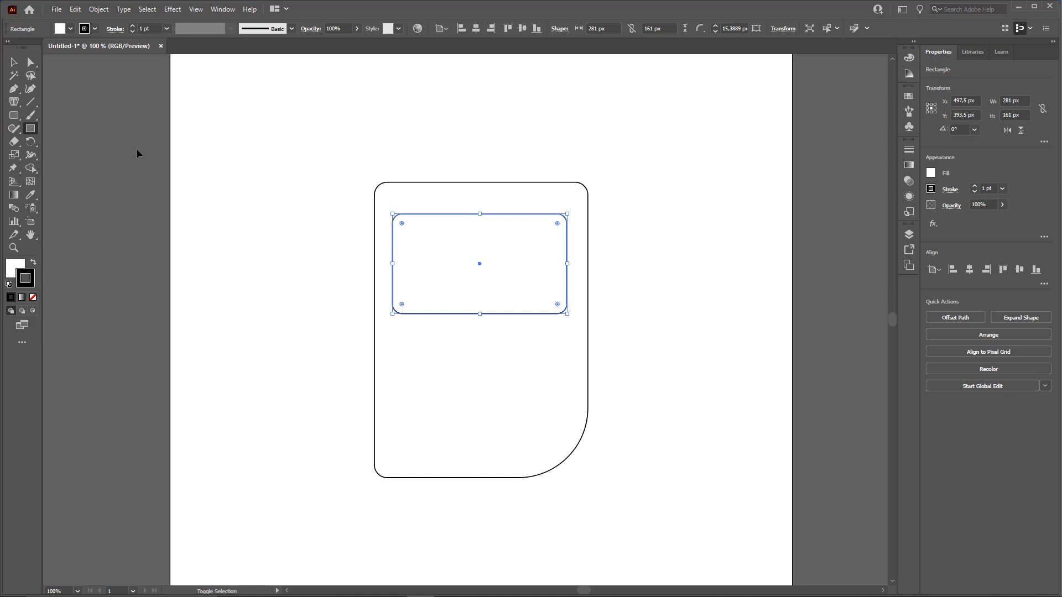
Enlarge only the inner rectangle's lower-right corner radius to about 59 px.
{"action": "left_click", "coordinate": [32, 63]}
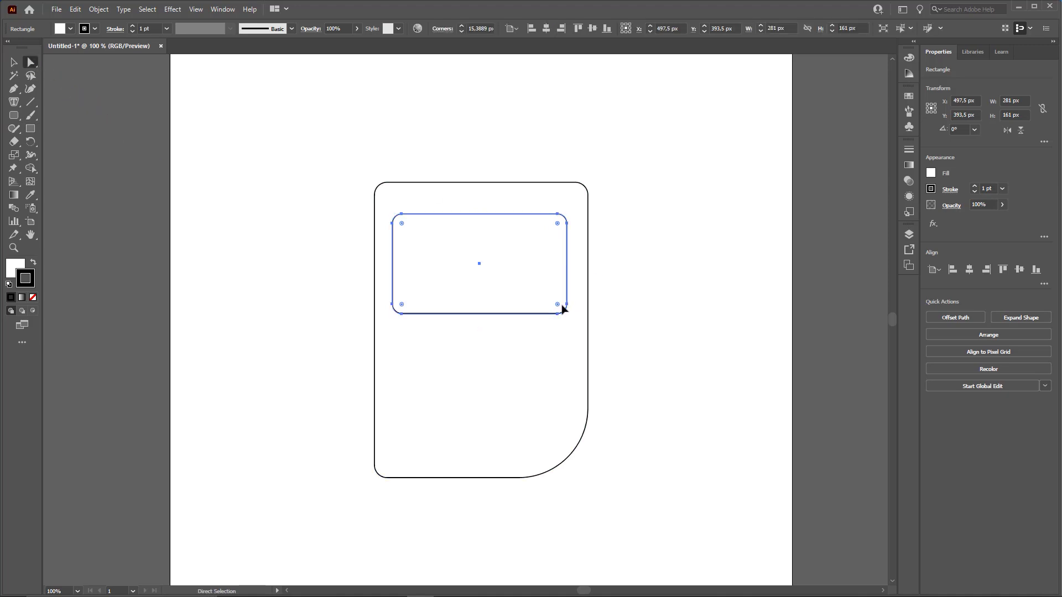
{"action": "left_click", "coordinate": [558, 314]}
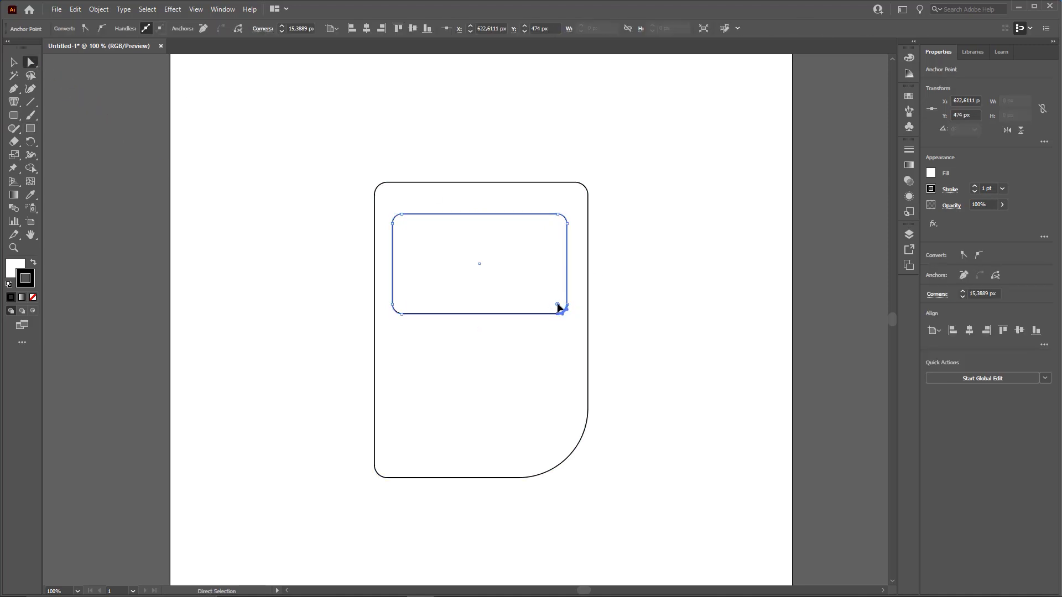
{"action": "left_click_drag", "start_coordinate": [558, 304], "coordinate": [522, 287]}
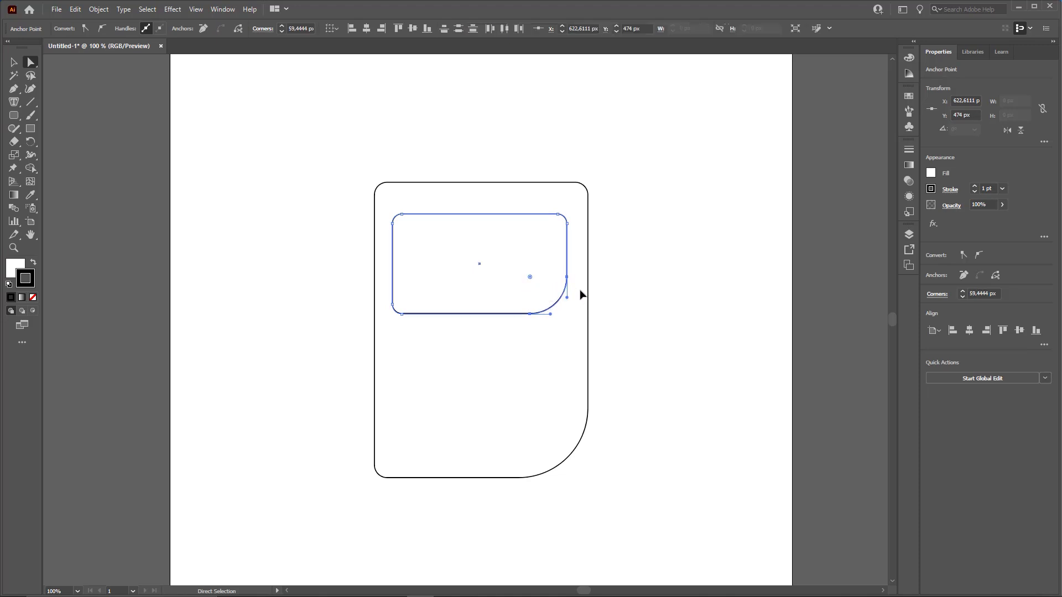
{"action": "key", "text": "ctrl"}
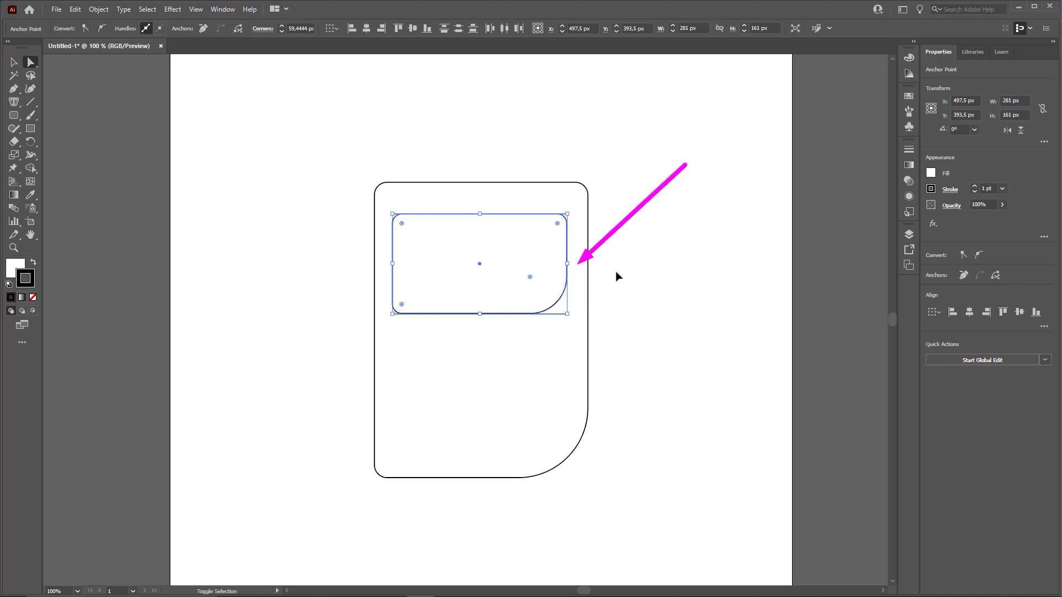
Move the inner rectangle about 50 px to the right and 5 px down, and deselect it.
{"action": "left_click_drag", "start_coordinate": [507, 239], "coordinate": [435, 231]}
{"action": "key", "text": "ctrl+z"}
{"action": "key", "text": "v"}
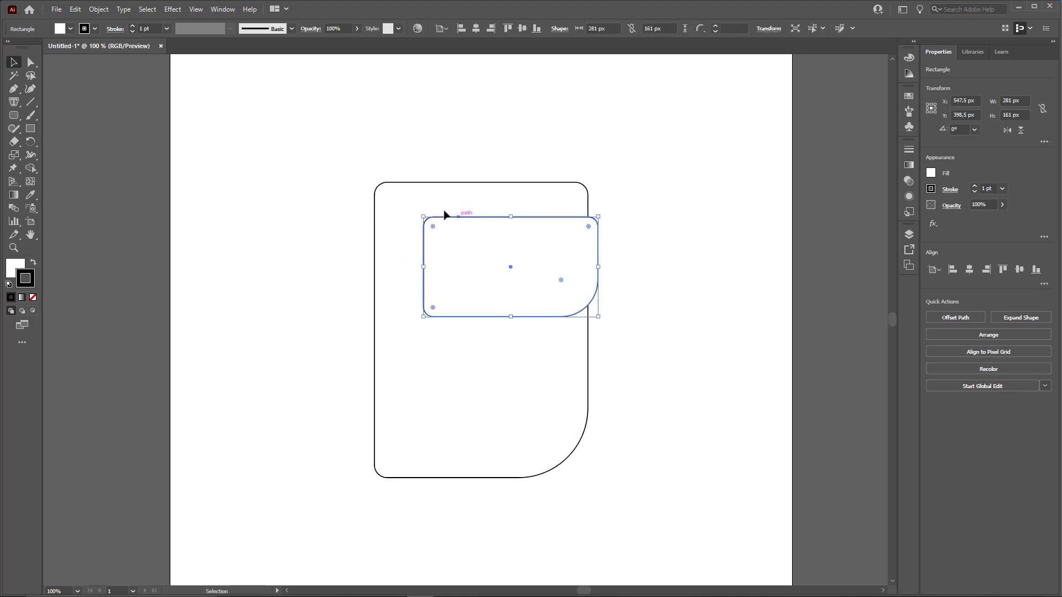
{"action": "left_click", "coordinate": [341, 171]}
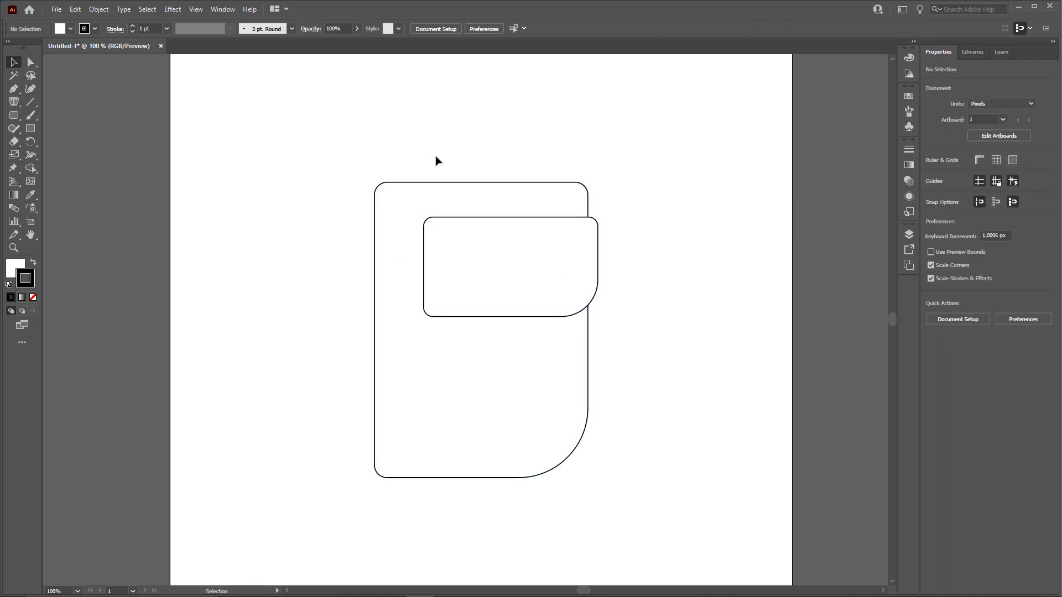
Select both shapes and align them with each other on their horizontal centres.
{"action": "key", "text": "ctrl+a"}
{"action": "key", "text": "ctrl"}
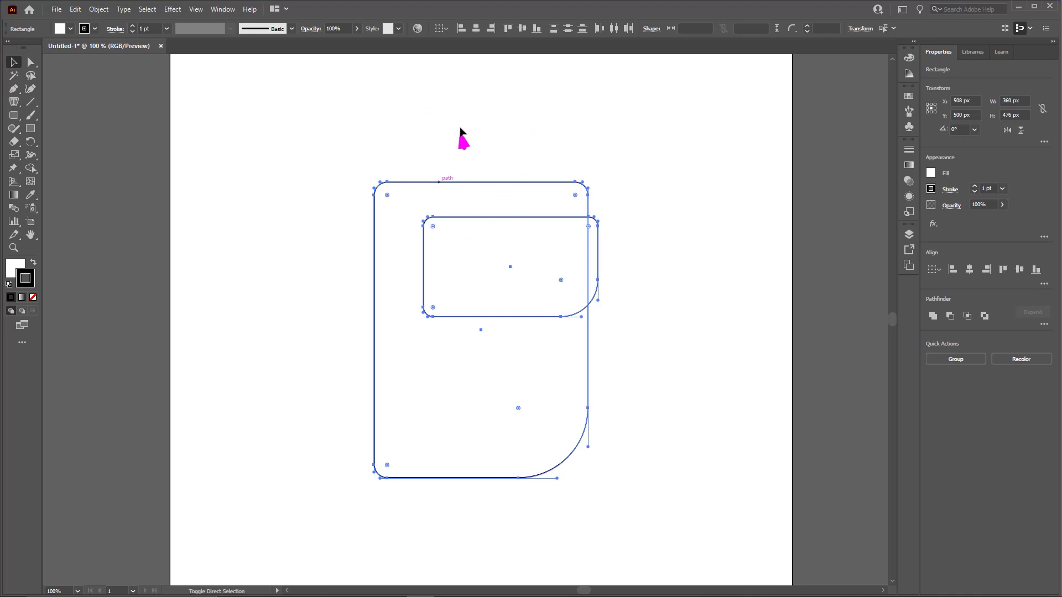
{"action": "left_click", "coordinate": [475, 29]}
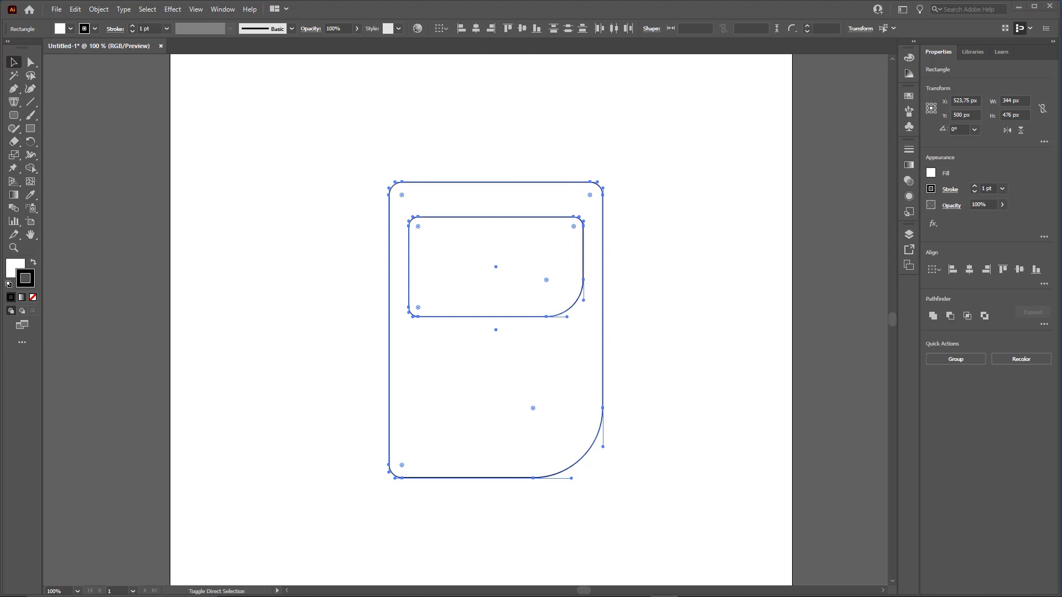
Draw a rectangle about 162 × 125 px inside the screen frame and move it about 35 px left and 6 px up.
{"action": "left_click", "coordinate": [677, 244]}
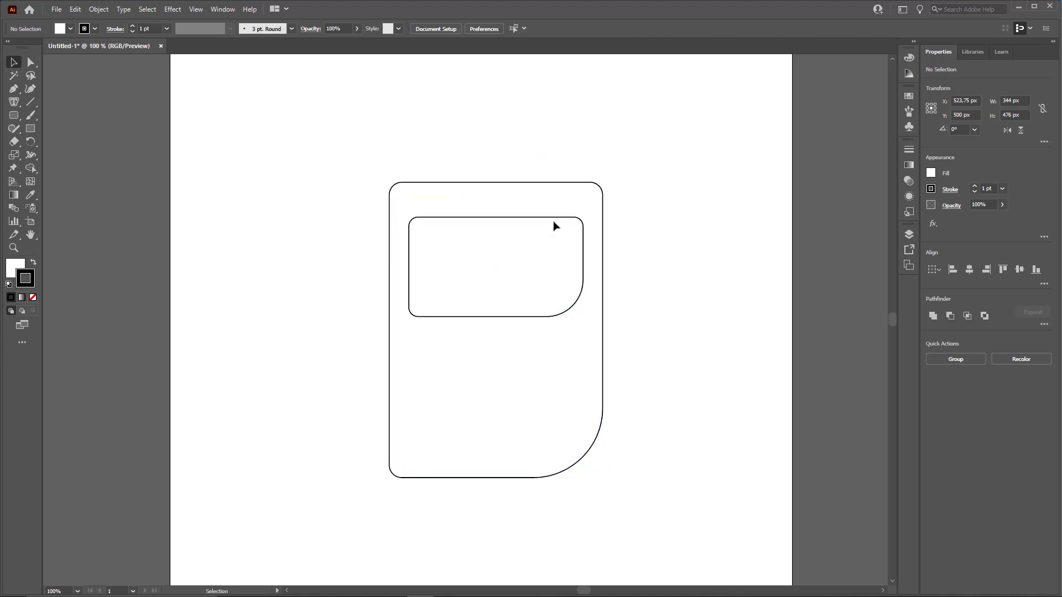
{"action": "left_click", "coordinate": [32, 128]}
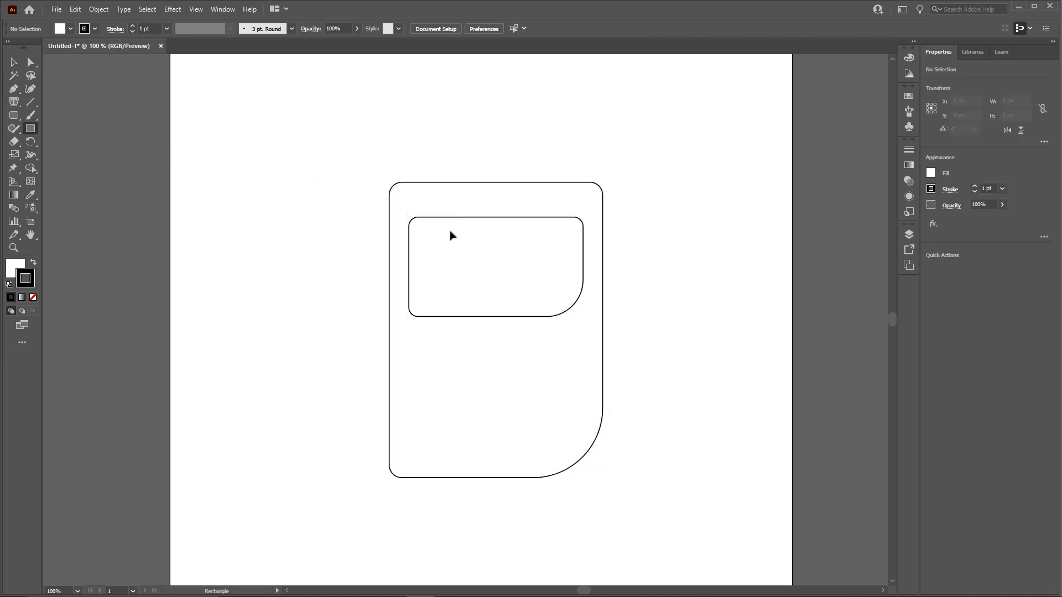
{"action": "left_click_drag", "start_coordinate": [439, 230], "coordinate": [547, 305]}
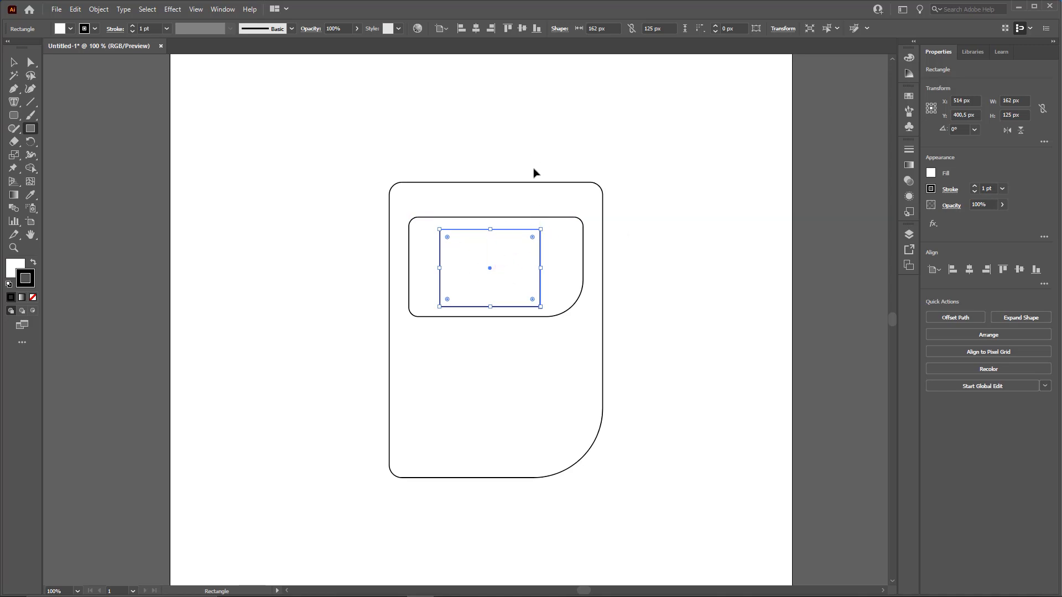
{"action": "key", "text": "v"}
{"action": "left_click", "coordinate": [507, 173]}
{"action": "left_click_drag", "start_coordinate": [508, 255], "coordinate": [488, 253]}
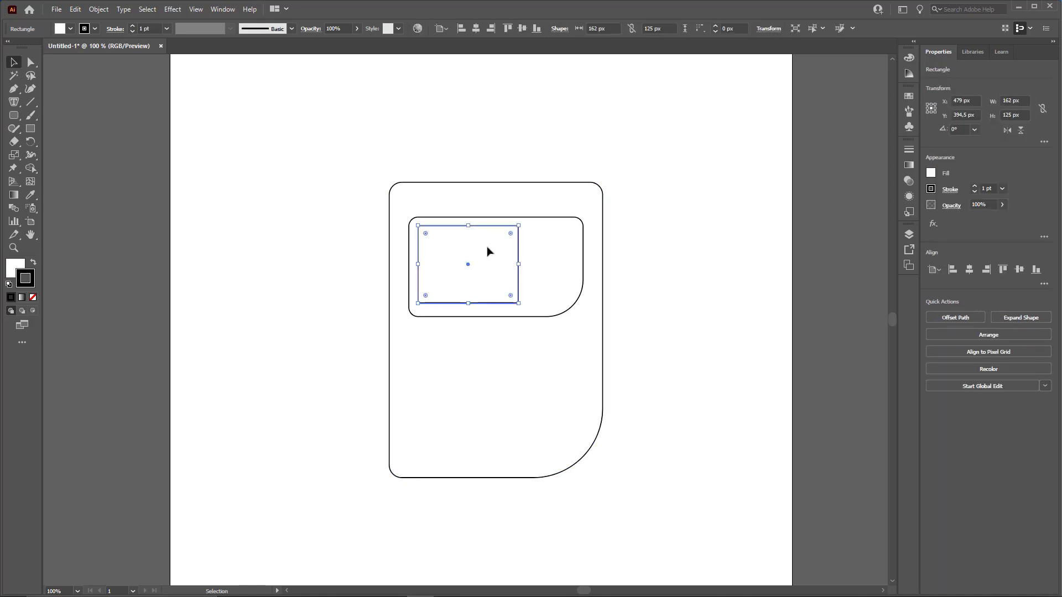
Select all three shapes, align them on their horizontal centres, and deselect them.
{"action": "key", "text": "ctrl+a"}
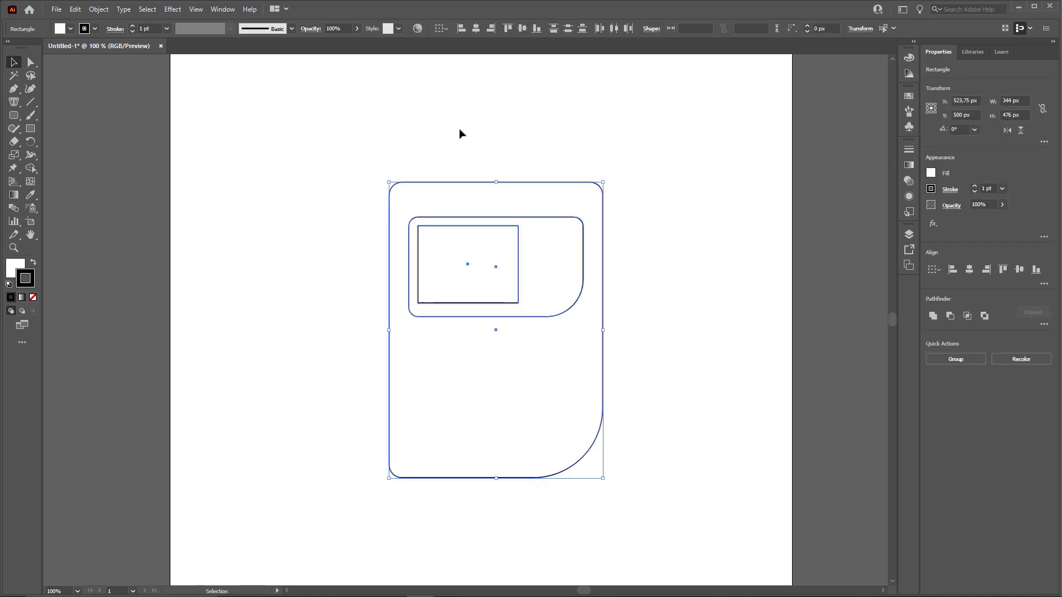
{"action": "left_click", "coordinate": [475, 29]}
{"action": "left_click", "coordinate": [573, 109]}
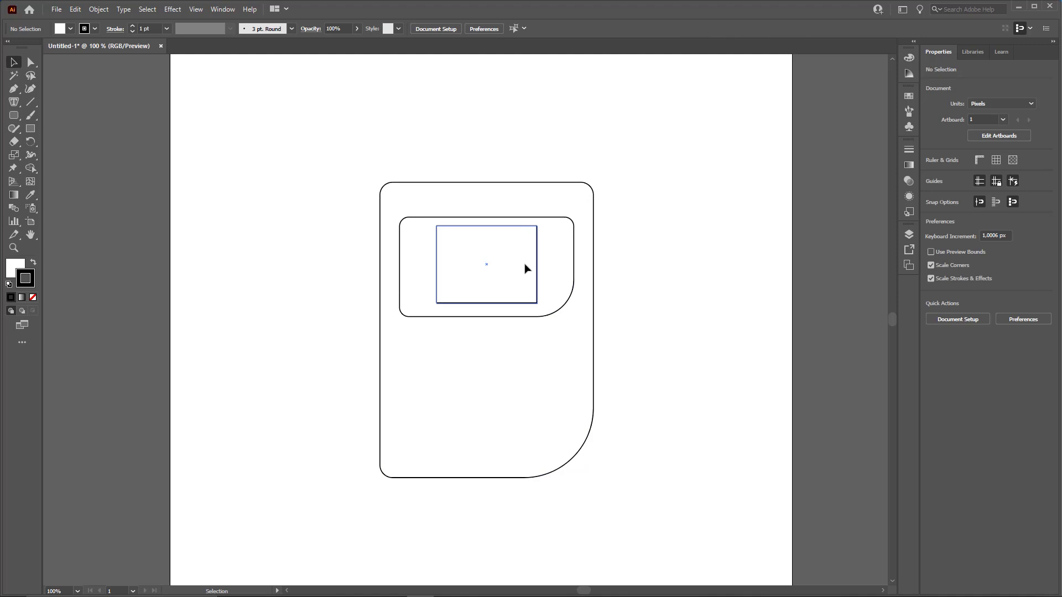
Move the innermost rectangle about 4 px down within the screen frame and deselect it.
{"action": "scroll", "coordinate": [541, 289], "scroll_direction": "up", "scroll_amount": 3}
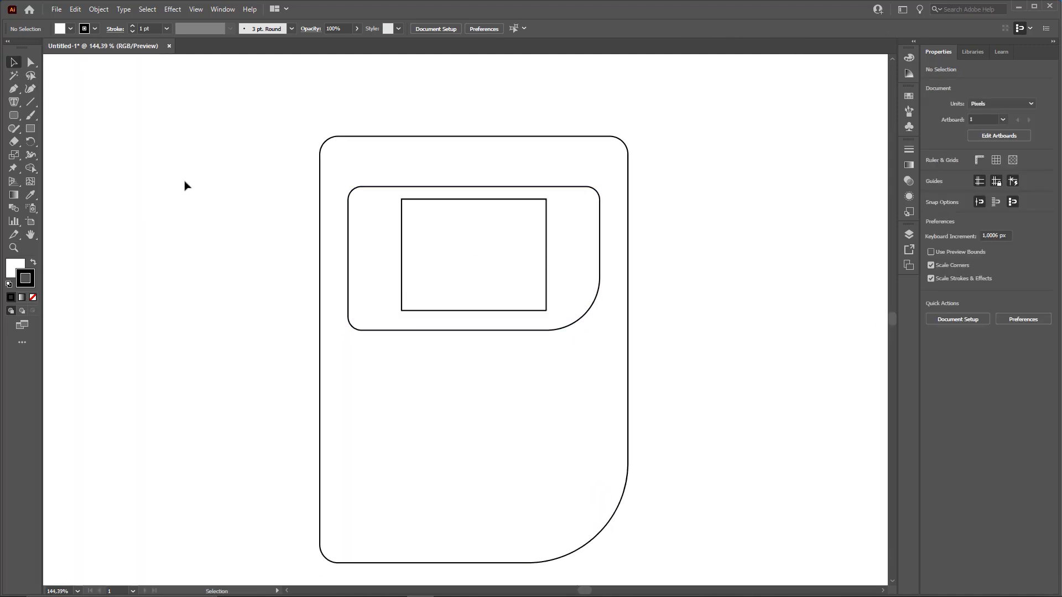
{"action": "key", "text": "ctrl+shift+s"}
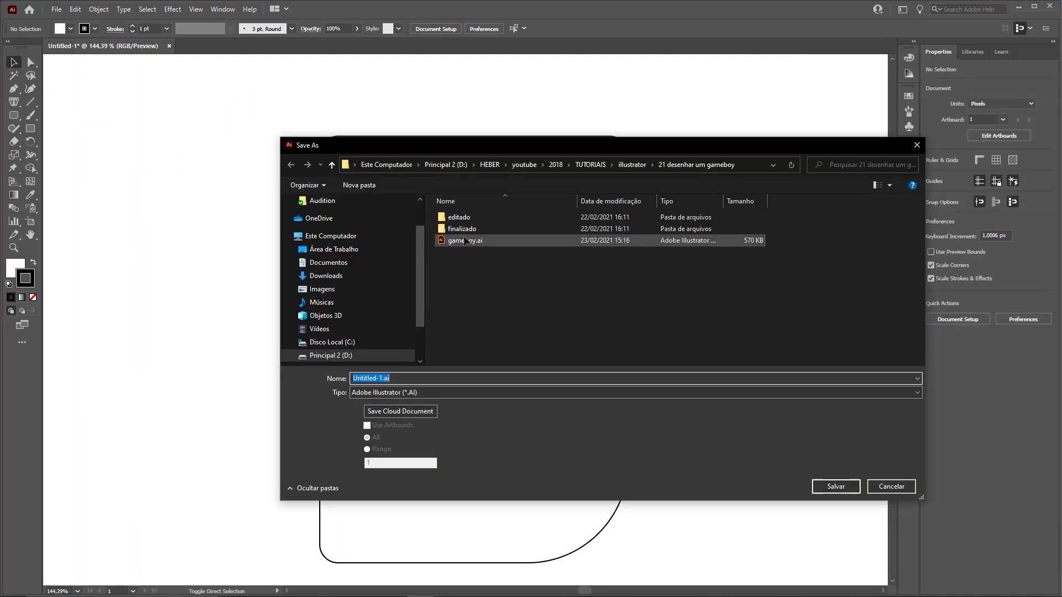
{"action": "key", "text": "Escape"}
{"action": "left_click_drag", "start_coordinate": [491, 252], "coordinate": [492, 255]}
{"action": "key", "text": "z"}
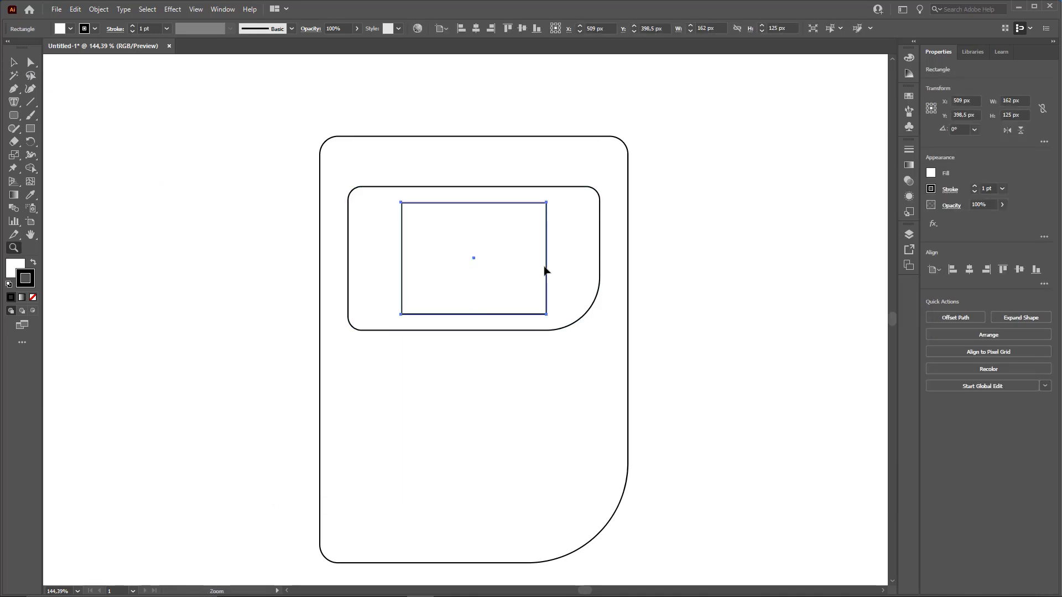
{"action": "scroll", "coordinate": [543, 271], "scroll_direction": "down", "scroll_amount": 2}
{"action": "left_click", "coordinate": [708, 251]}
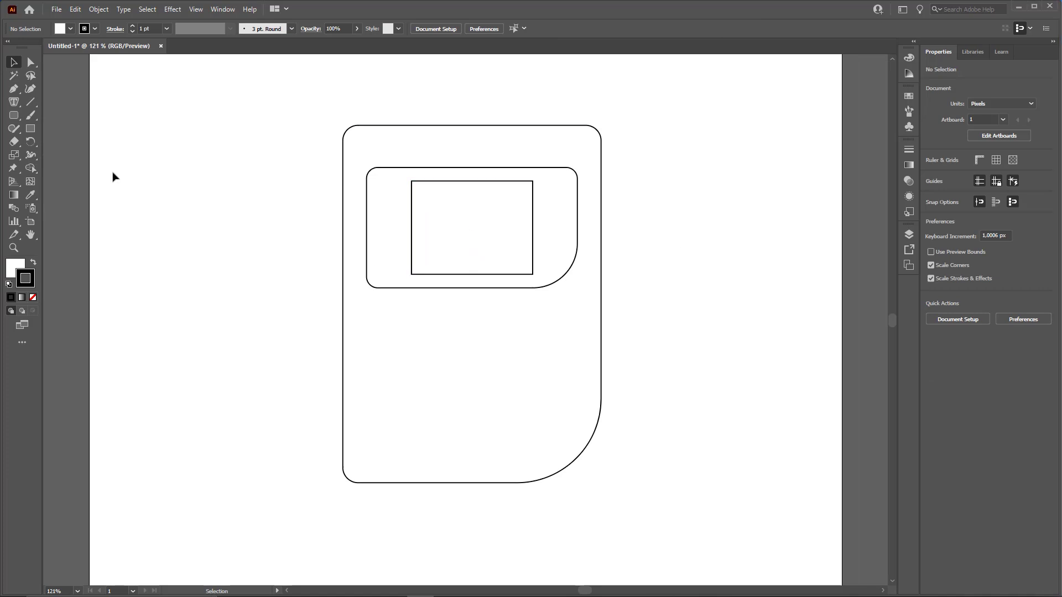
Draw a vertical bar about 27 × 82 px in the lower left of the body and round its corners to about 4.4 px.
{"action": "left_click", "coordinate": [30, 128]}
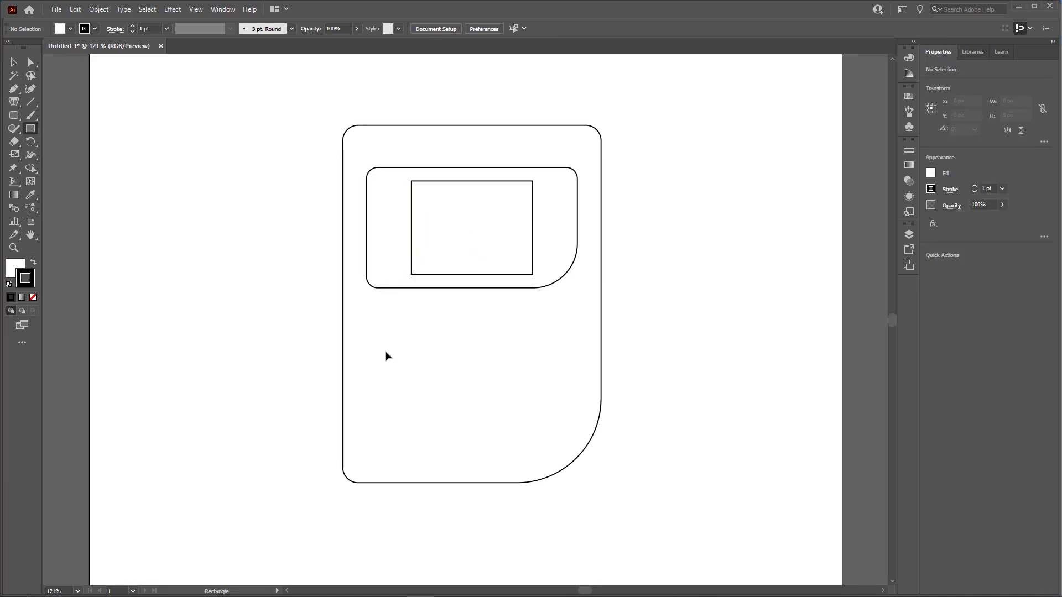
{"action": "left_click_drag", "start_coordinate": [385, 347], "coordinate": [404, 408]}
{"action": "key", "text": "v"}
{"action": "scroll", "coordinate": [407, 373], "scroll_direction": "up", "scroll_amount": 5}
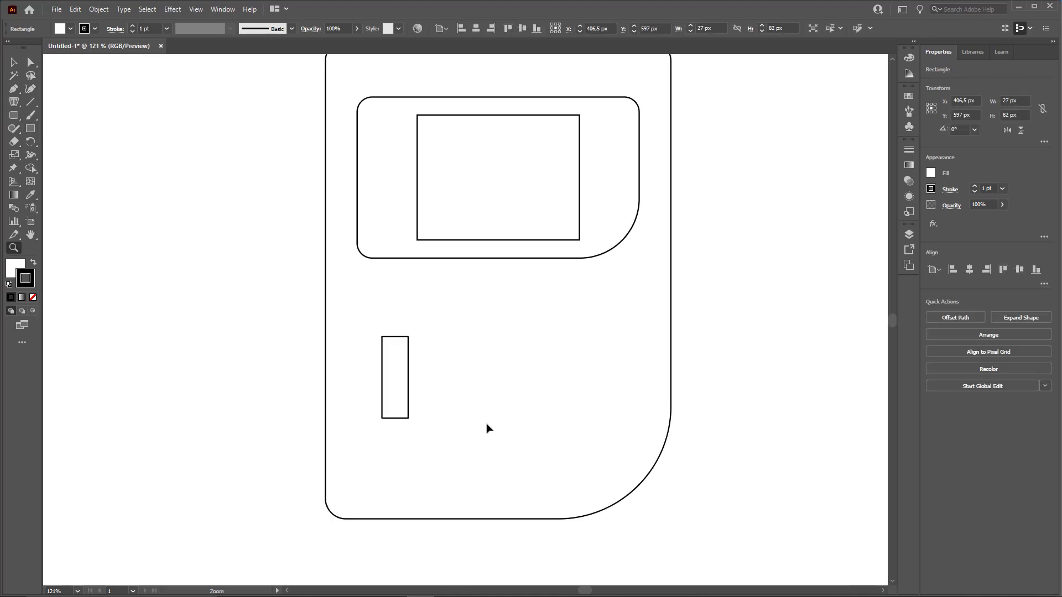
{"action": "left_click_drag", "start_coordinate": [408, 327], "coordinate": [413, 329]}
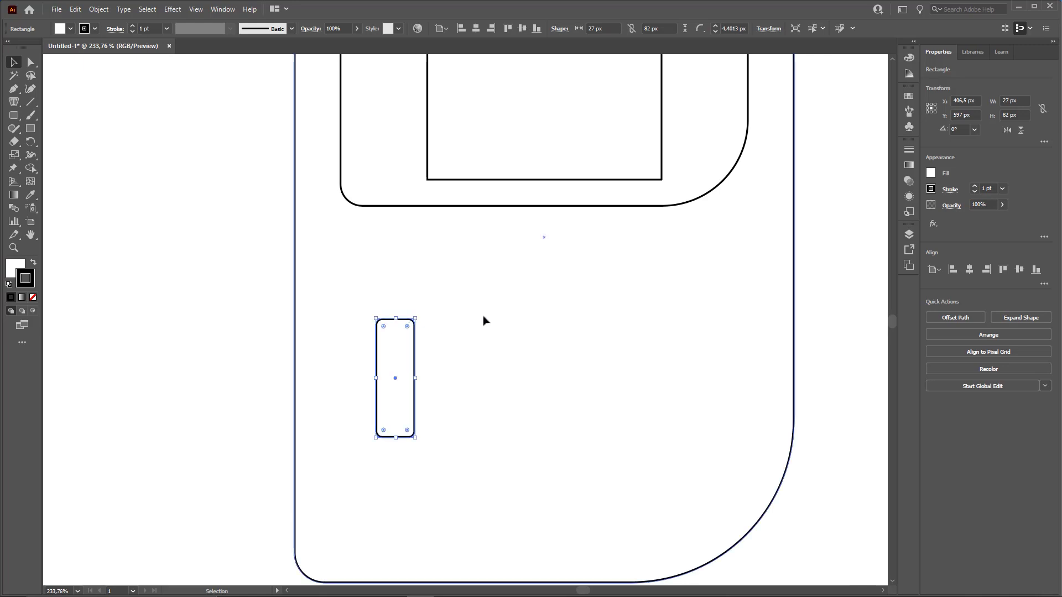
{"action": "left_click_drag", "start_coordinate": [486, 246], "coordinate": [403, 348]}
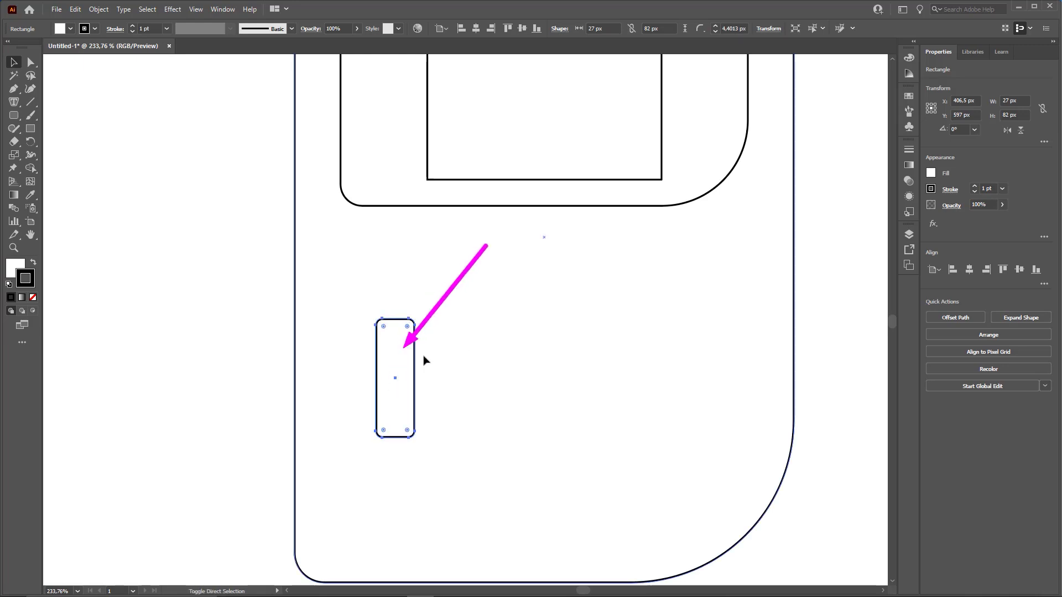
{"action": "mouse_move", "coordinate": [340, 360]}
{"action": "left_mouse_down"}
{"action": "mouse_move", "coordinate": [438, 403]}
{"action": "mouse_move", "coordinate": [350, 352]}
{"action": "left_mouse_up"}
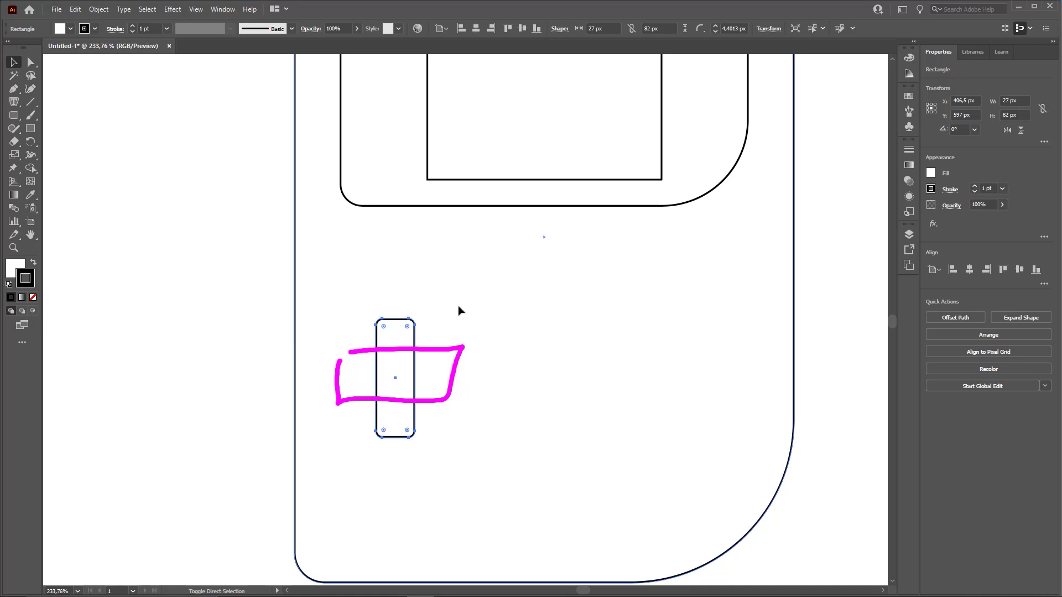
{"action": "left_click_drag", "start_coordinate": [486, 278], "coordinate": [424, 358]}
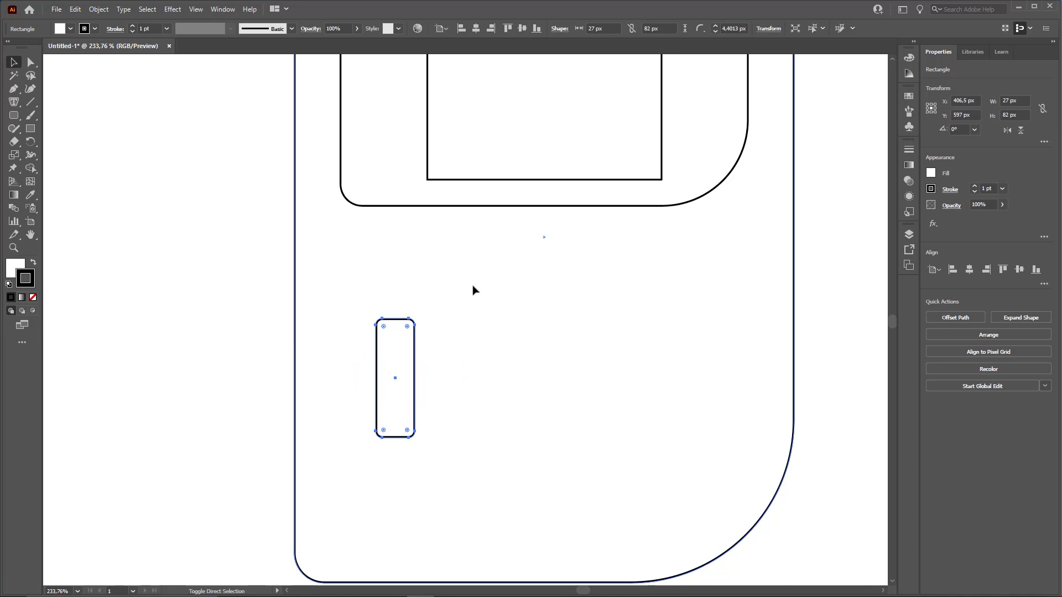
{"action": "left_click_drag", "start_coordinate": [499, 217], "coordinate": [406, 359]}
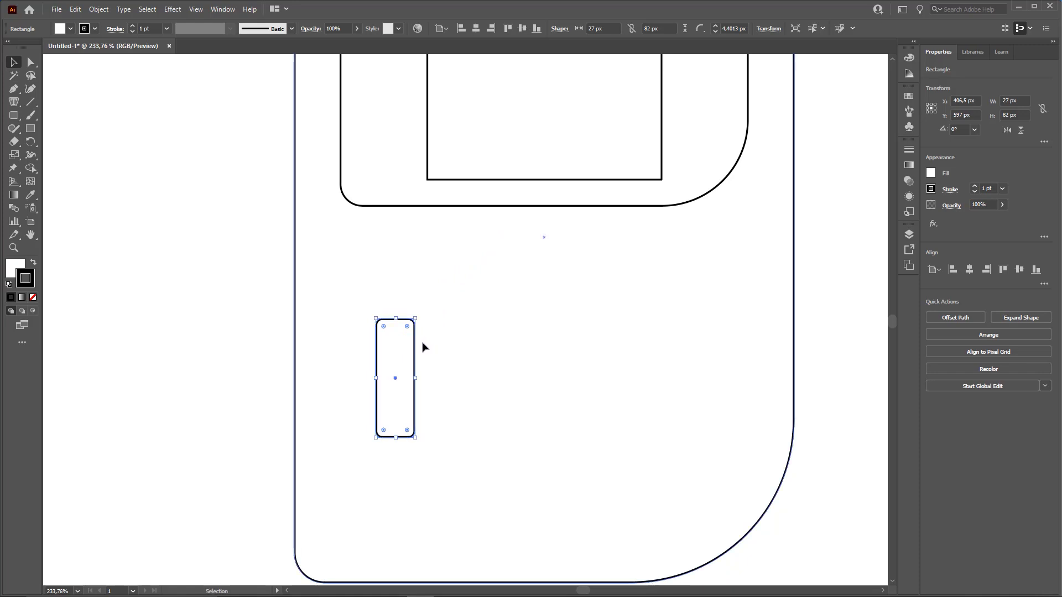
Try placing a copy of the vertical bar above and to the right of the original, and undo it.
{"action": "key", "text": "ctrl"}
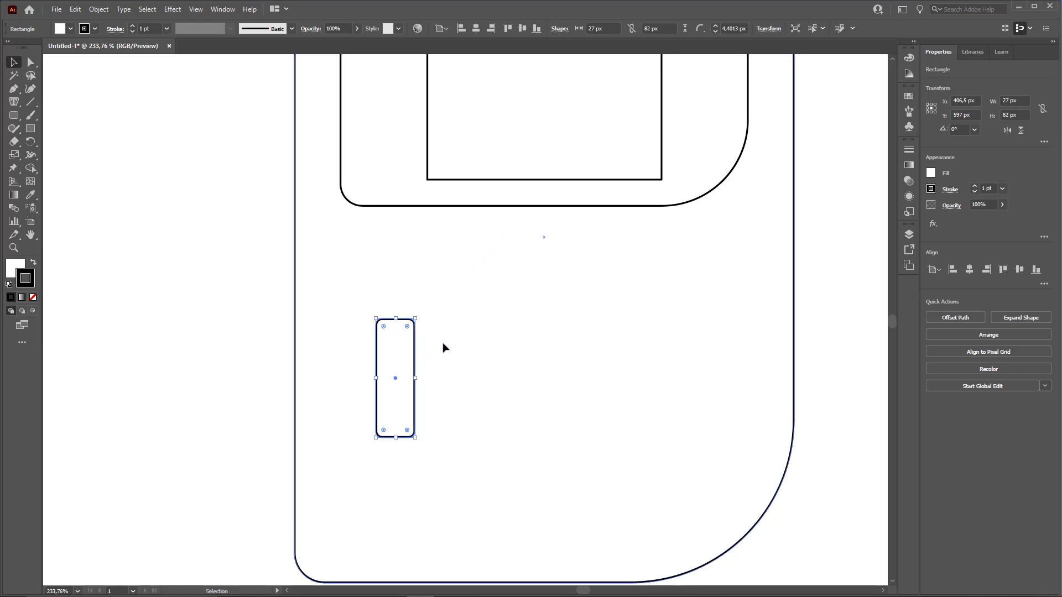
{"action": "key", "text": "ctrl"}
{"action": "left_click_drag", "start_coordinate": [387, 393], "coordinate": [458, 334]}
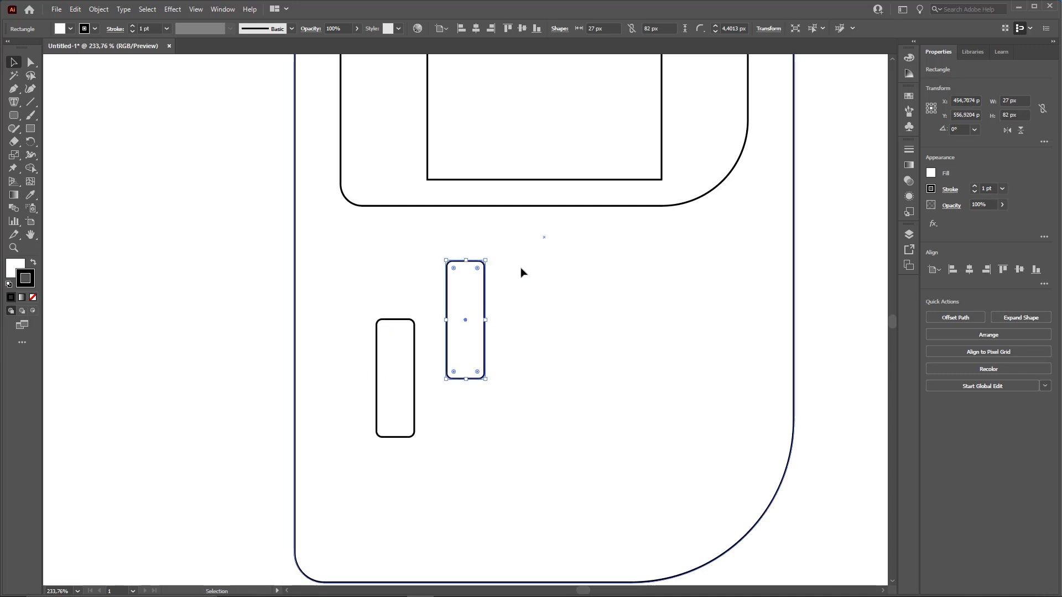
{"action": "key", "text": "ctrl+z"}
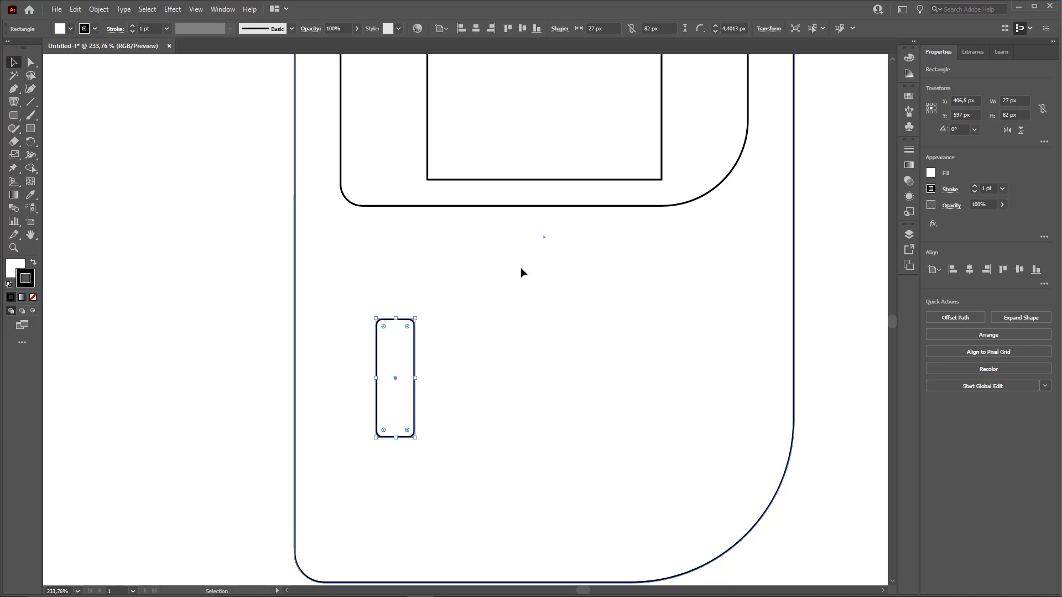
Duplicate the vertical bar in place, rotate the copy 90° to form a cross, and deselect it.
{"action": "left_click_drag", "start_coordinate": [180, 247], "coordinate": [24, 68]}
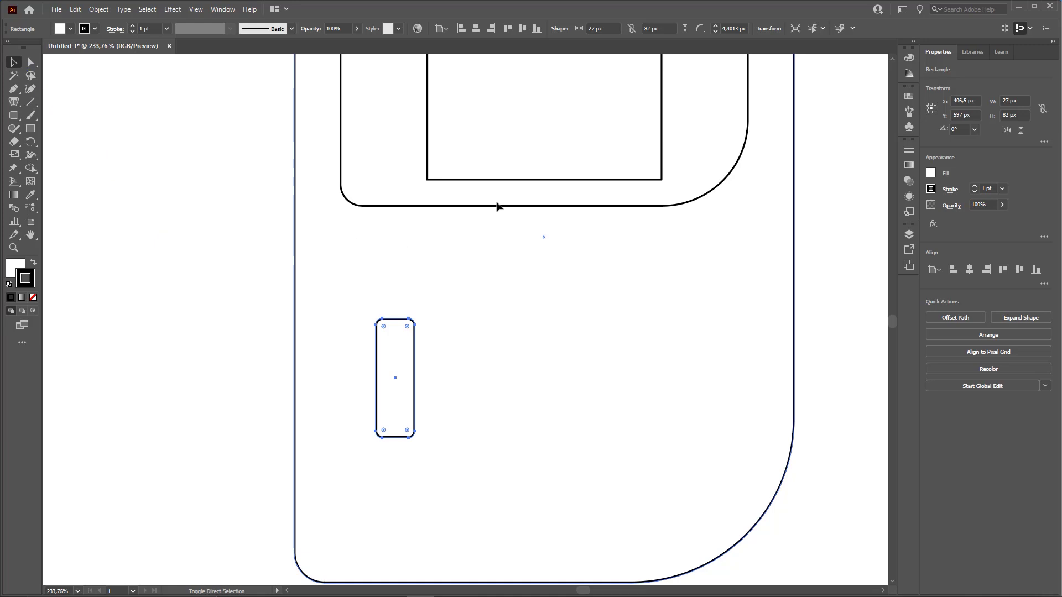
{"action": "left_click_drag", "start_coordinate": [498, 206], "coordinate": [416, 315]}
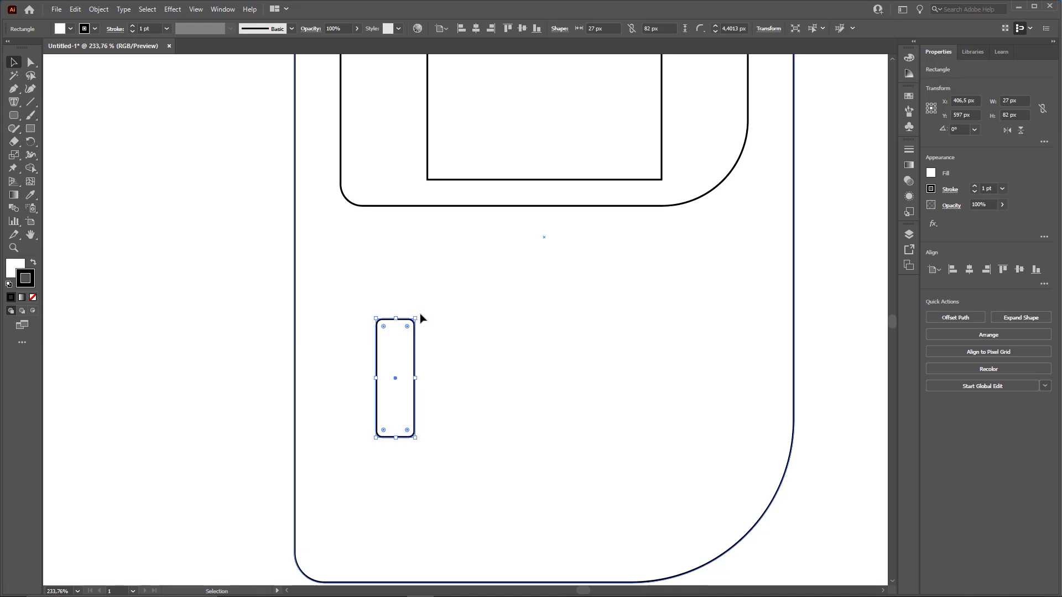
{"action": "left_click_drag", "start_coordinate": [420, 316], "coordinate": [346, 365]}
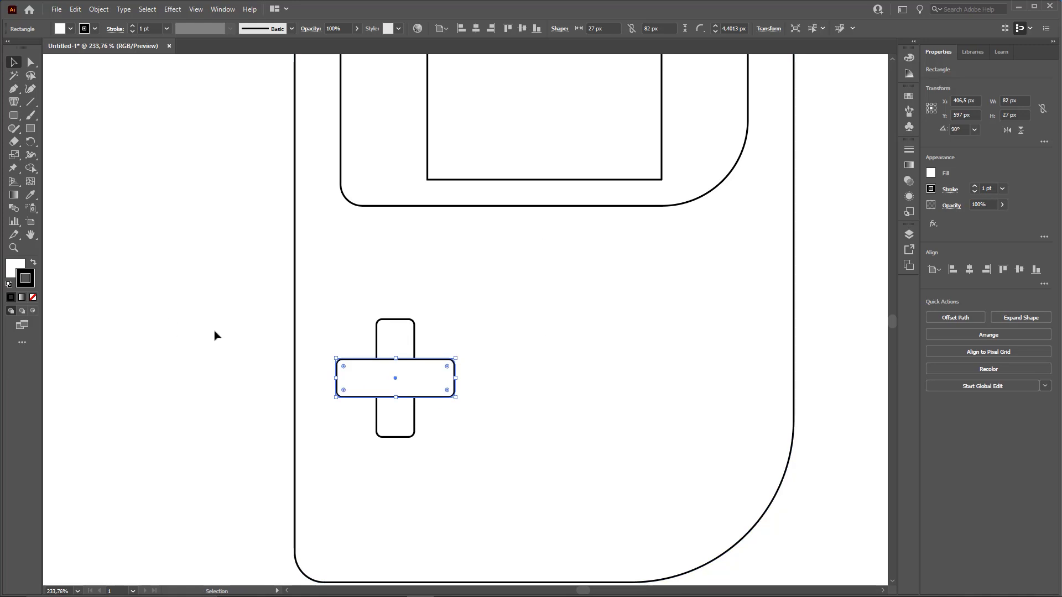
{"action": "left_click", "coordinate": [198, 340]}
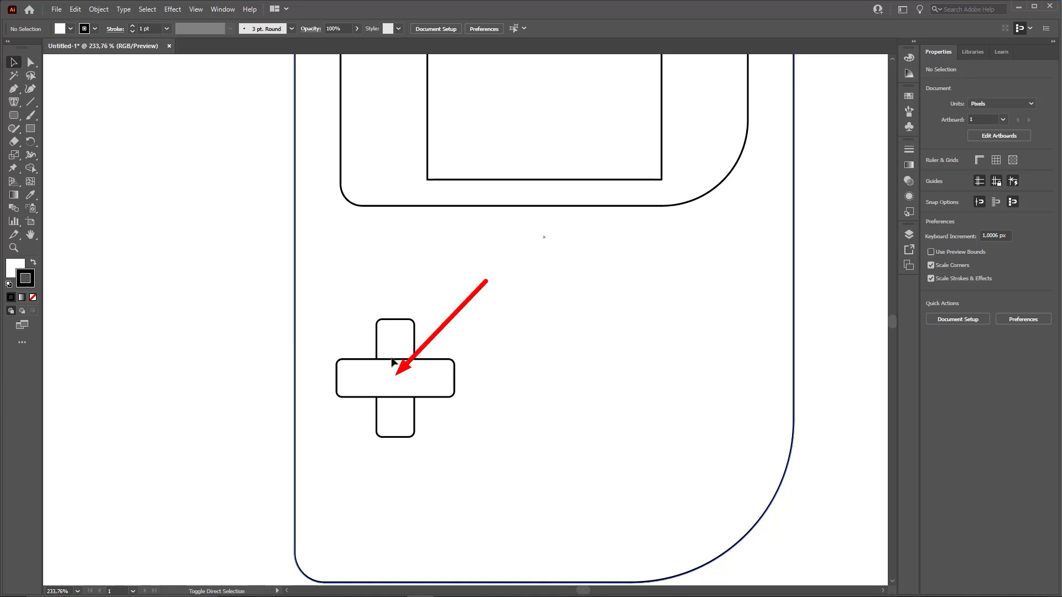
Select the vertical and horizontal bars, unite them into a single cross shape, and deselect it.
{"action": "left_click", "coordinate": [402, 337]}
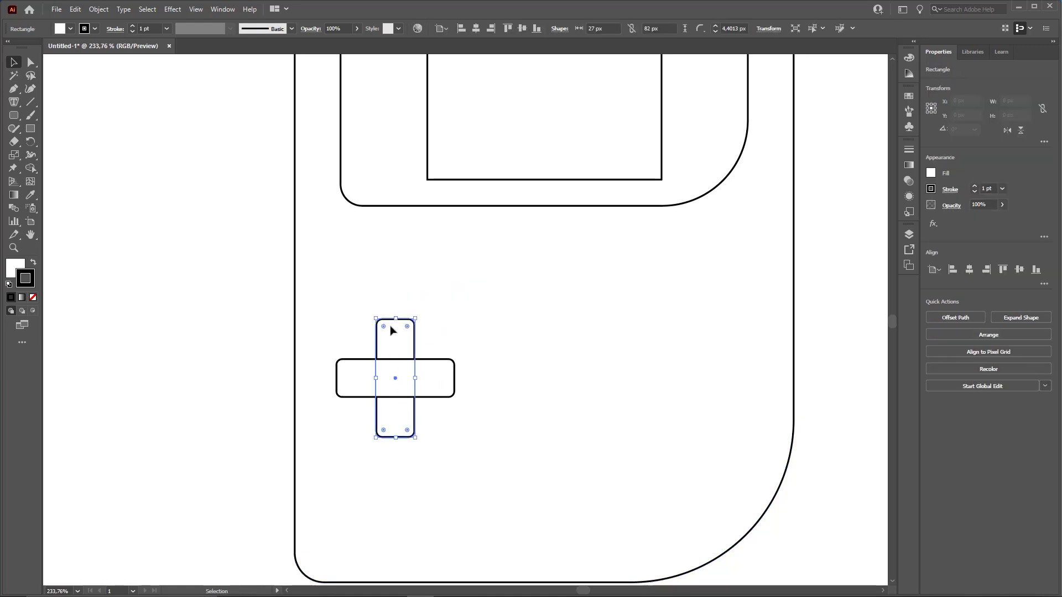
{"action": "key", "text": "ctrl"}
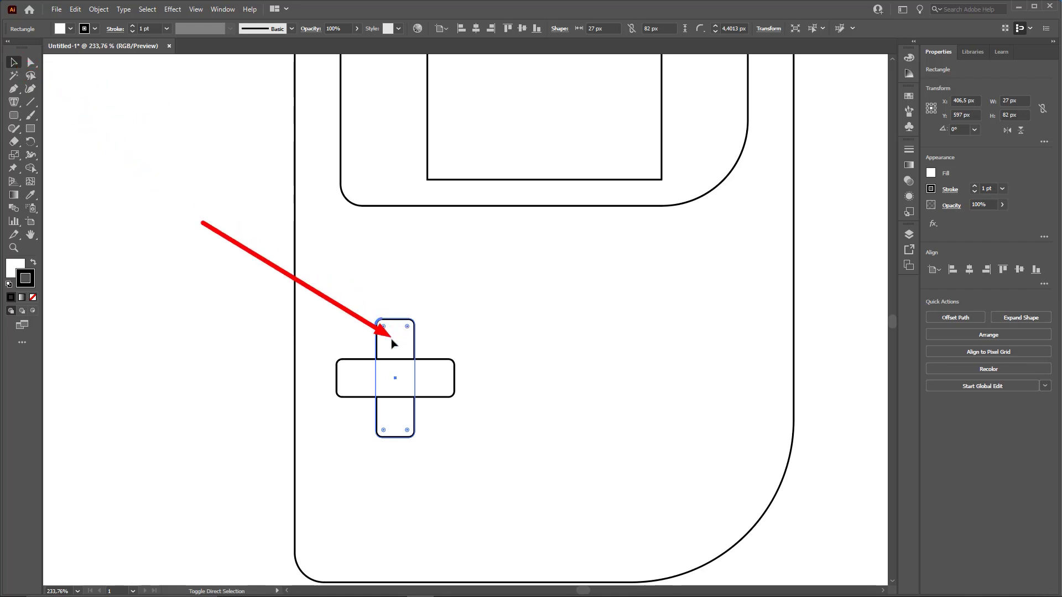
{"action": "key", "text": "v"}
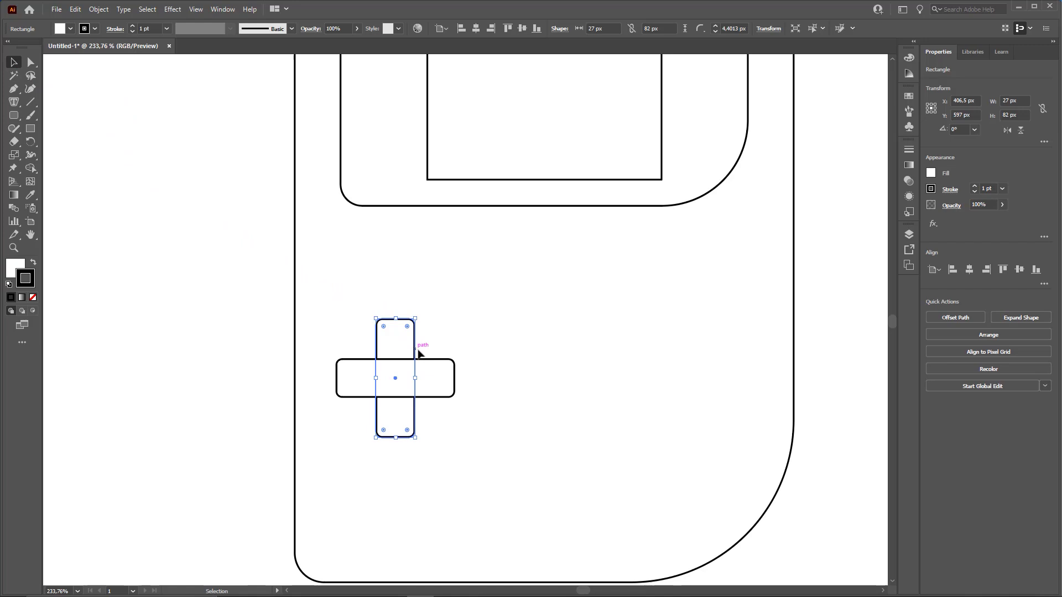
{"action": "left_click", "coordinate": [440, 378], "text": "shift"}
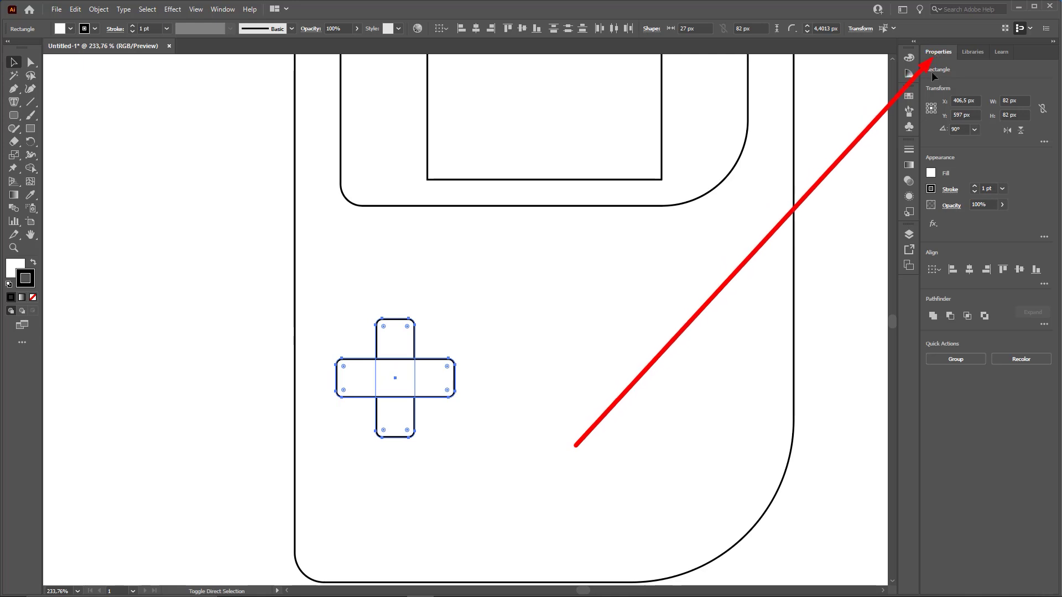
{"action": "left_click", "coordinate": [932, 317]}
{"action": "left_click", "coordinate": [835, 334]}
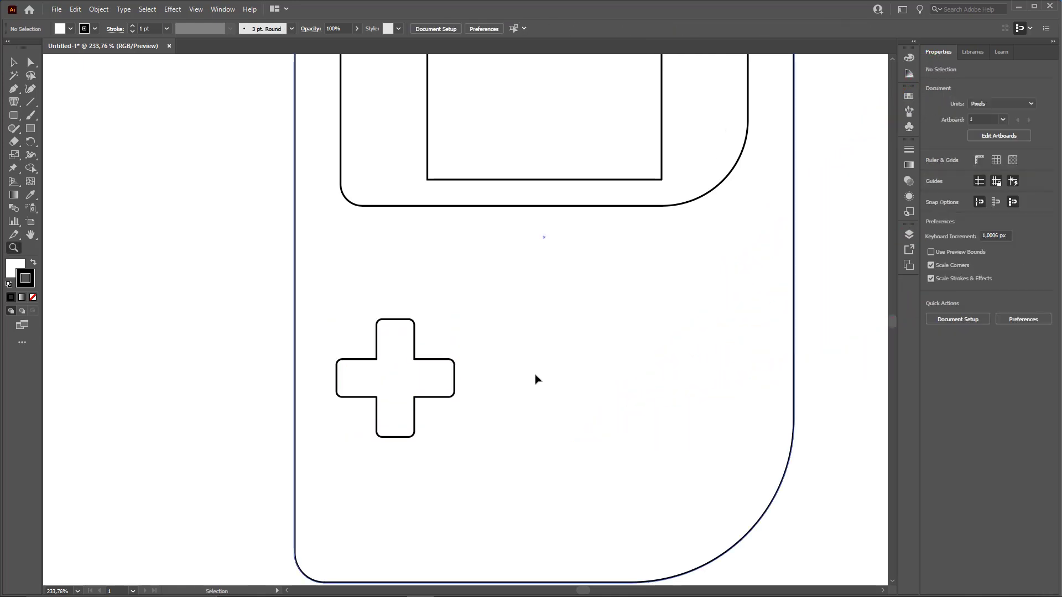
Draw a circle about 41 px in diameter on the body to the right of the cross, discarding the stray ellipse.
{"action": "key", "text": "z"}
{"action": "left_click_drag", "start_coordinate": [535, 376], "coordinate": [484, 356]}
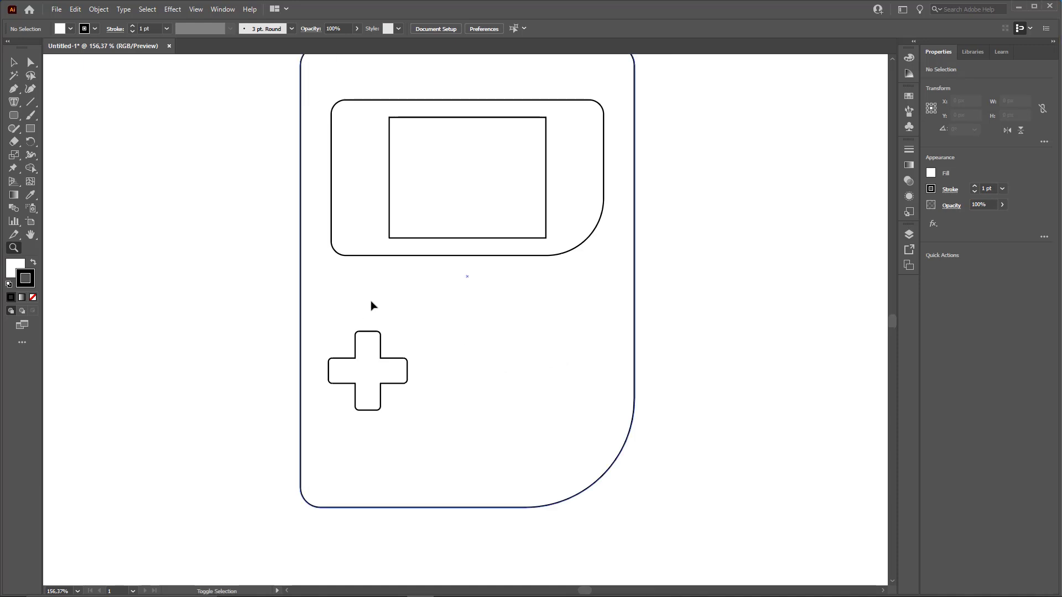
{"action": "left_click", "coordinate": [13, 117]}
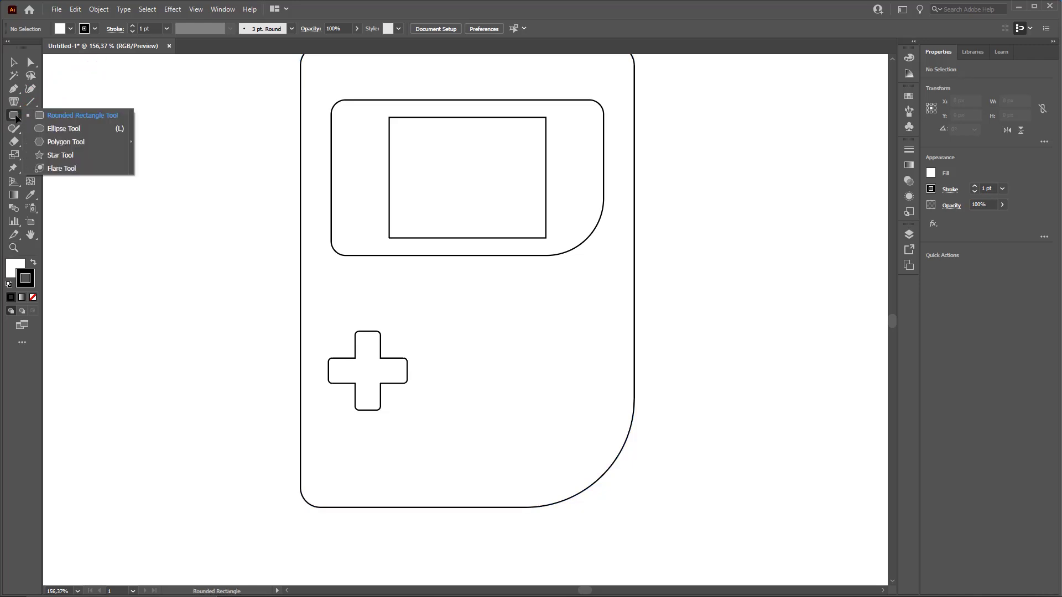
{"action": "left_click", "coordinate": [65, 130]}
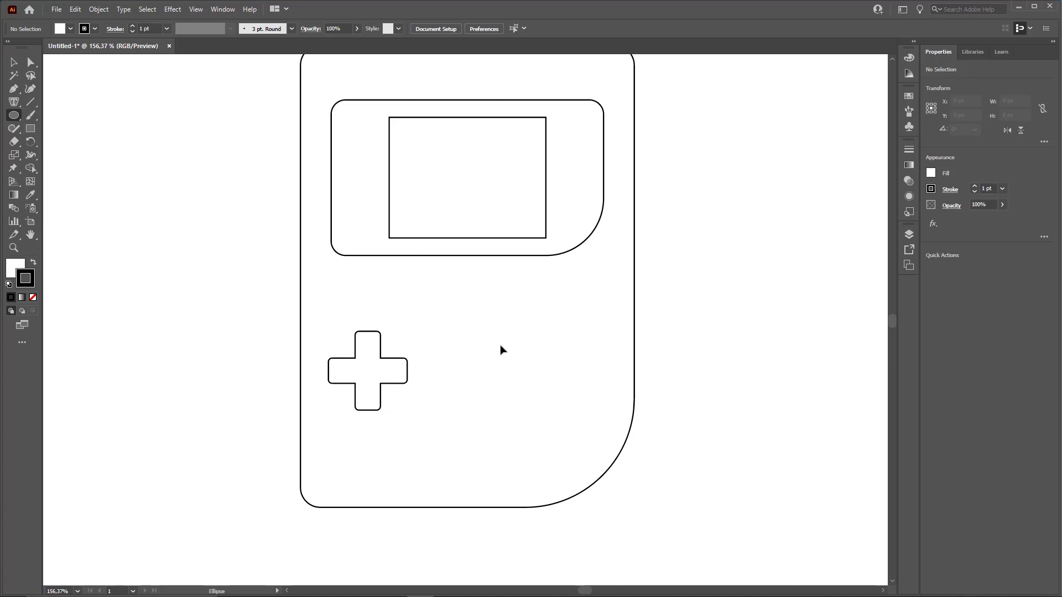
{"action": "left_click_drag", "start_coordinate": [502, 339], "coordinate": [543, 367]}
{"action": "left_click_drag", "start_coordinate": [694, 330], "coordinate": [695, 331]}
{"action": "key", "text": "ctrl+z"}
Duplicate the circle horizontally about 59 px to the right as a second button, and deselect it.
{"action": "key", "text": "v"}
{"action": "left_click", "coordinate": [679, 326]}
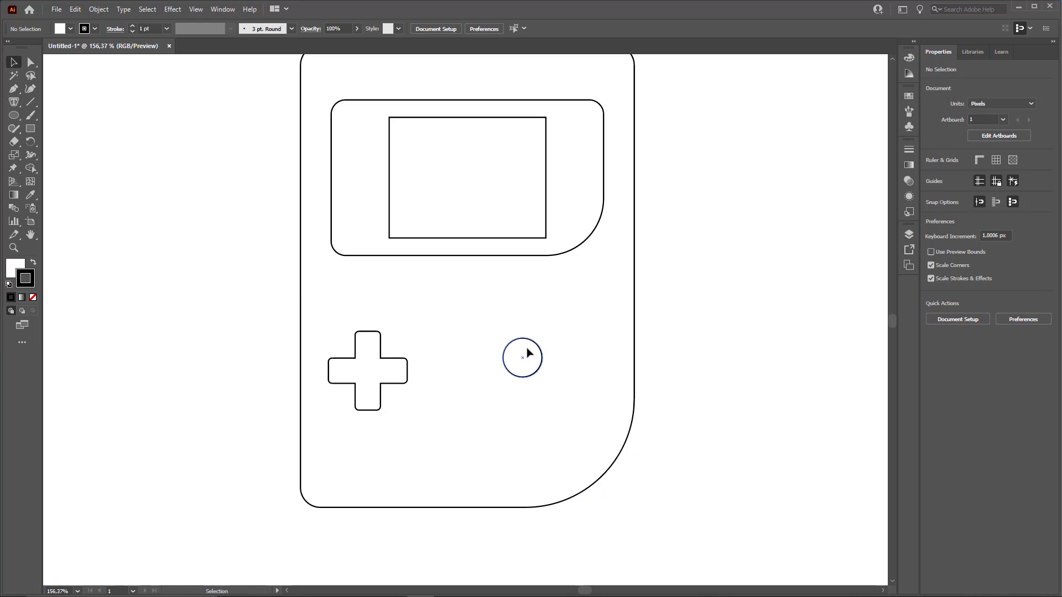
{"action": "left_click_drag", "start_coordinate": [527, 353], "coordinate": [589, 352]}
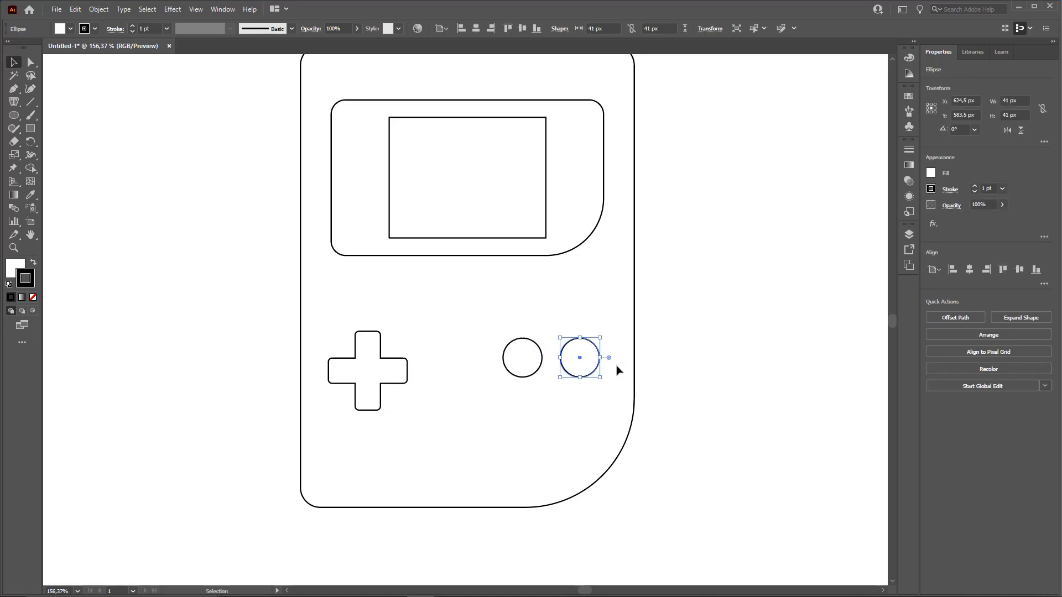
{"action": "left_click", "coordinate": [778, 358]}
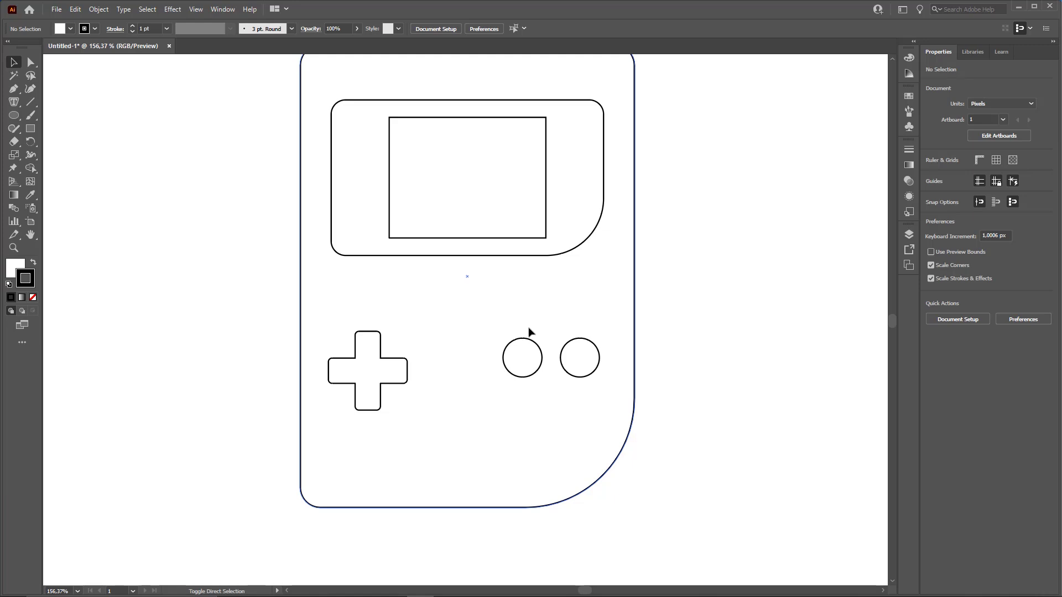
{"action": "left_click_drag", "start_coordinate": [494, 320], "coordinate": [610, 394]}
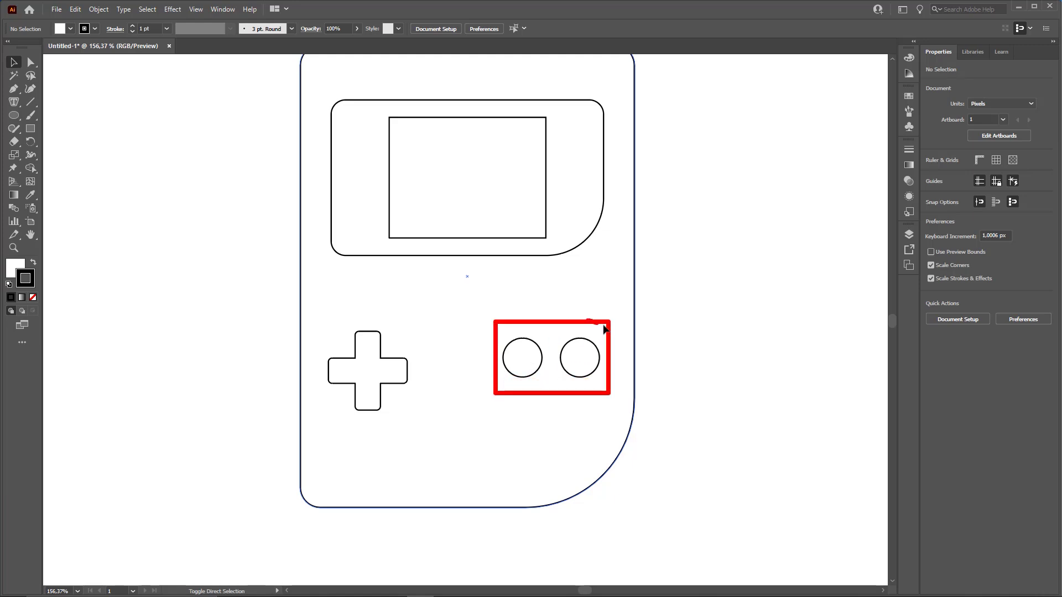
{"action": "mouse_move", "coordinate": [604, 330]}
{"action": "left_mouse_down"}
{"action": "mouse_move", "coordinate": [521, 324]}
{"action": "mouse_move", "coordinate": [501, 378]}
{"action": "mouse_move", "coordinate": [598, 394]}
{"action": "left_mouse_up"}
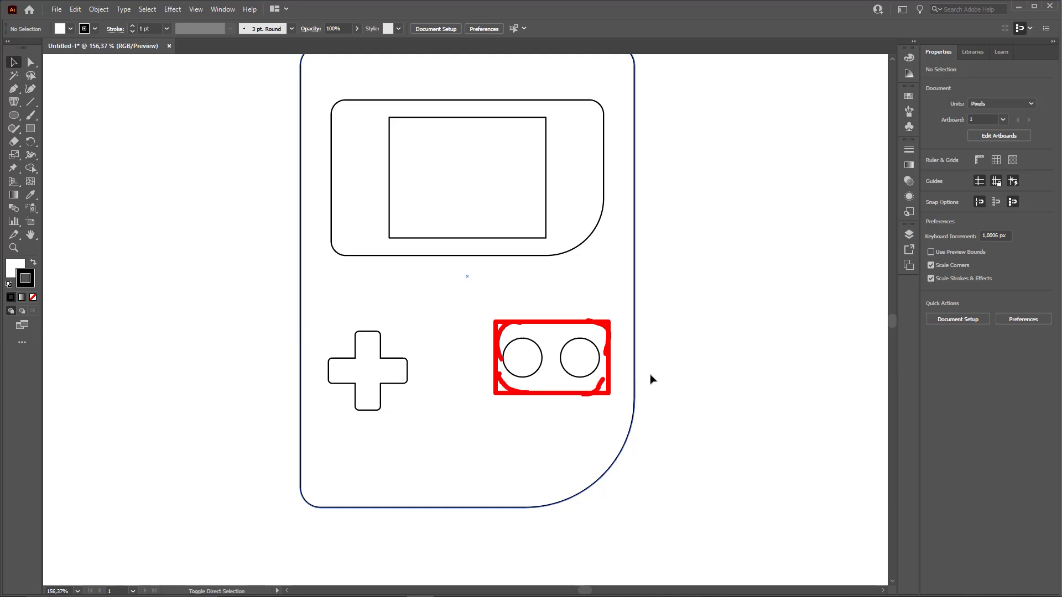
{"action": "key", "text": "Escape"}
{"action": "left_click", "coordinate": [30, 130]}
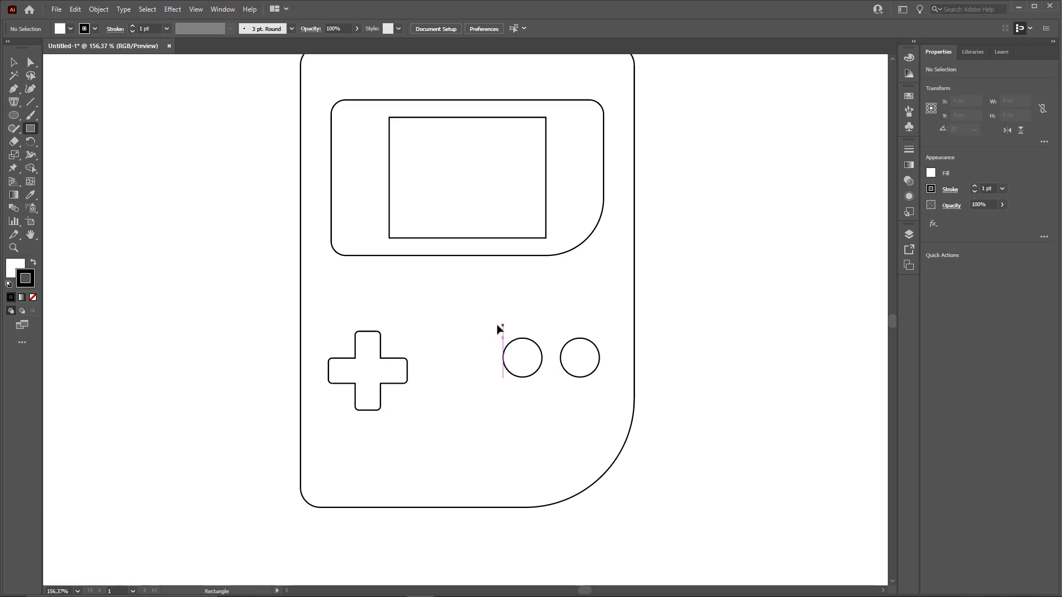
{"action": "left_click_drag", "start_coordinate": [493, 321], "coordinate": [612, 395]}
{"action": "key", "text": "ctrl+z"}
{"action": "key", "text": "v"}
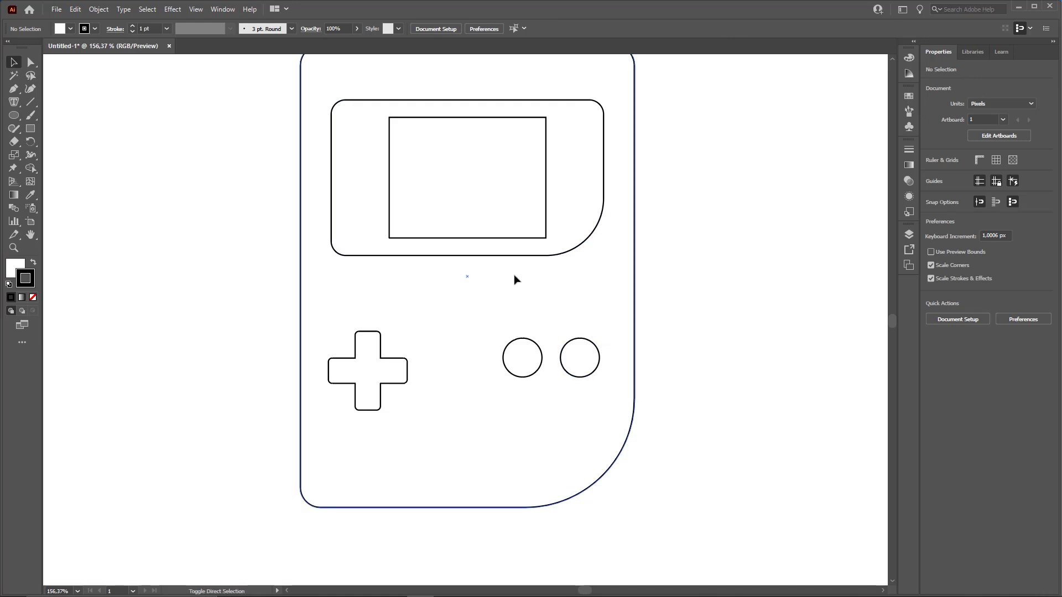
Draw a rectangle about 126 by 73 px over the two round buttons.
{"action": "key", "text": "m"}
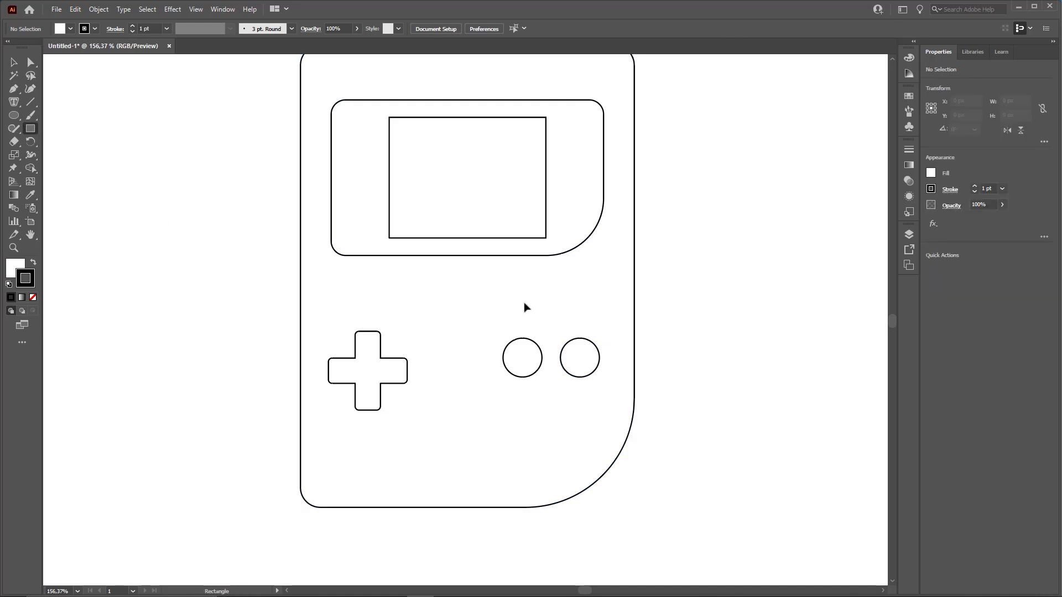
{"action": "left_click_drag", "start_coordinate": [492, 321], "coordinate": [615, 391]}
{"action": "key", "text": "v"}
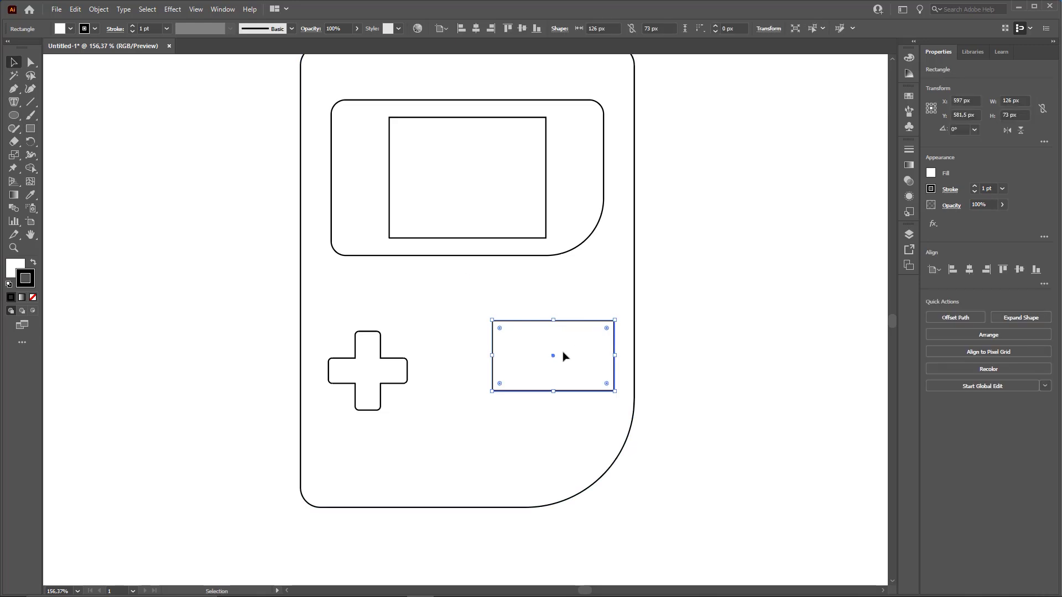
Send the new rectangle backward two levels so it lies behind both circles, and deselect it.
{"action": "right_click", "coordinate": [523, 346]}
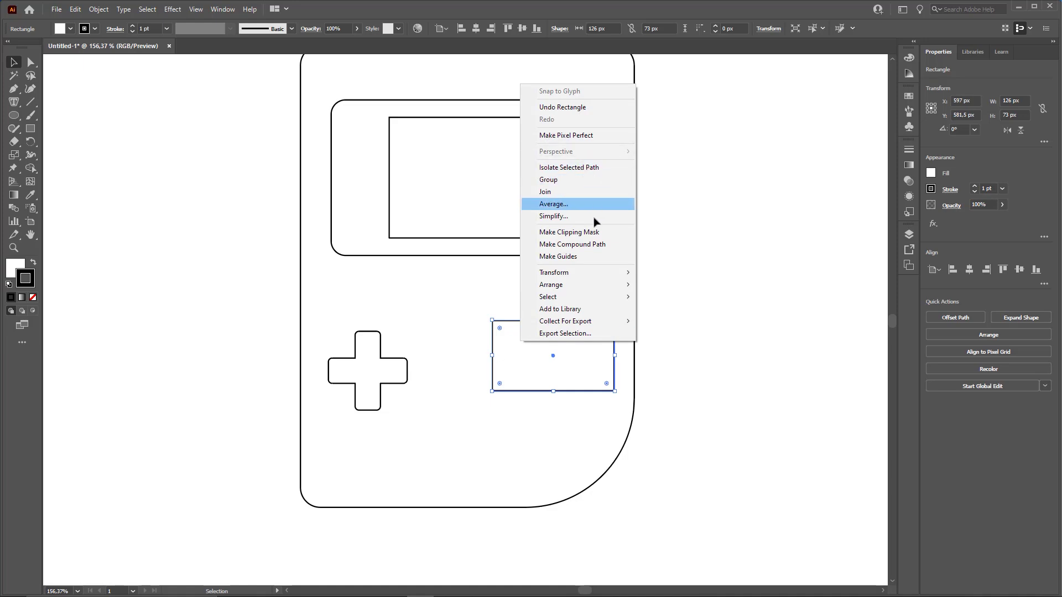
{"action": "mouse_move", "coordinate": [563, 289]}
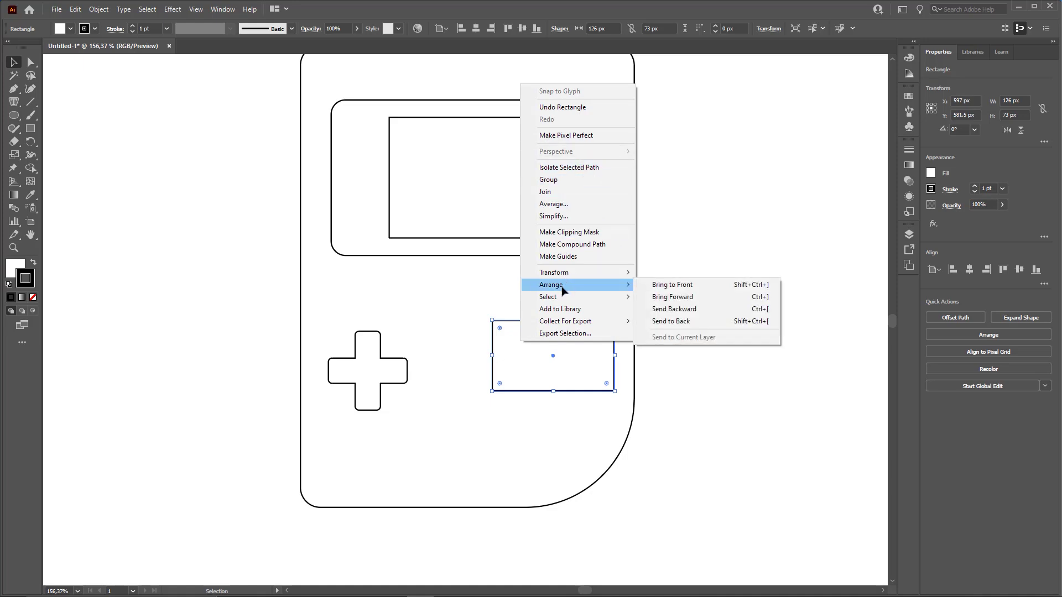
{"action": "left_click", "coordinate": [681, 312]}
{"action": "right_click", "coordinate": [524, 344]}
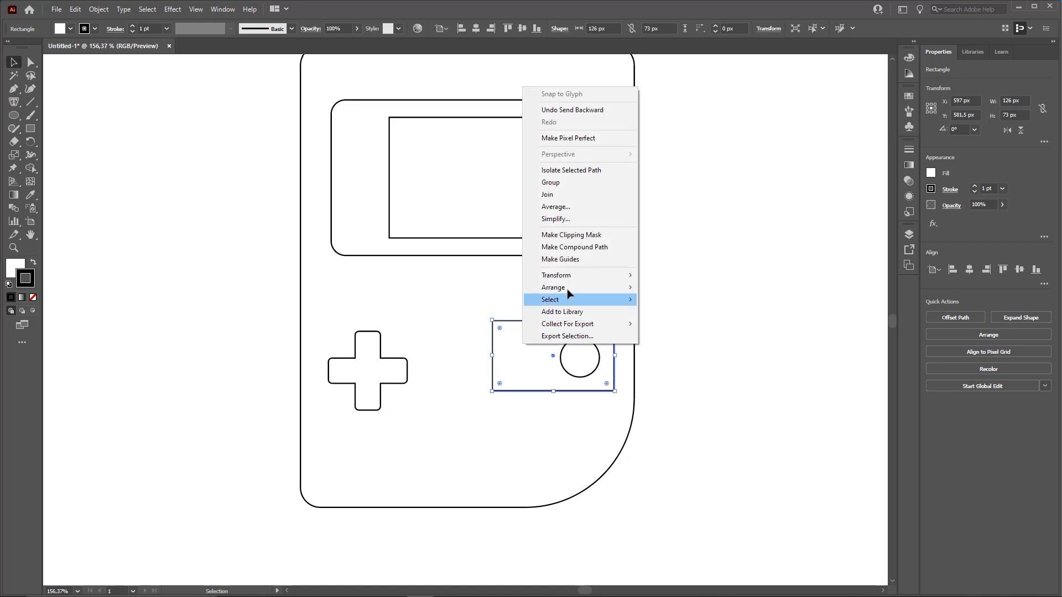
{"action": "mouse_move", "coordinate": [564, 288]}
{"action": "left_click", "coordinate": [697, 311]}
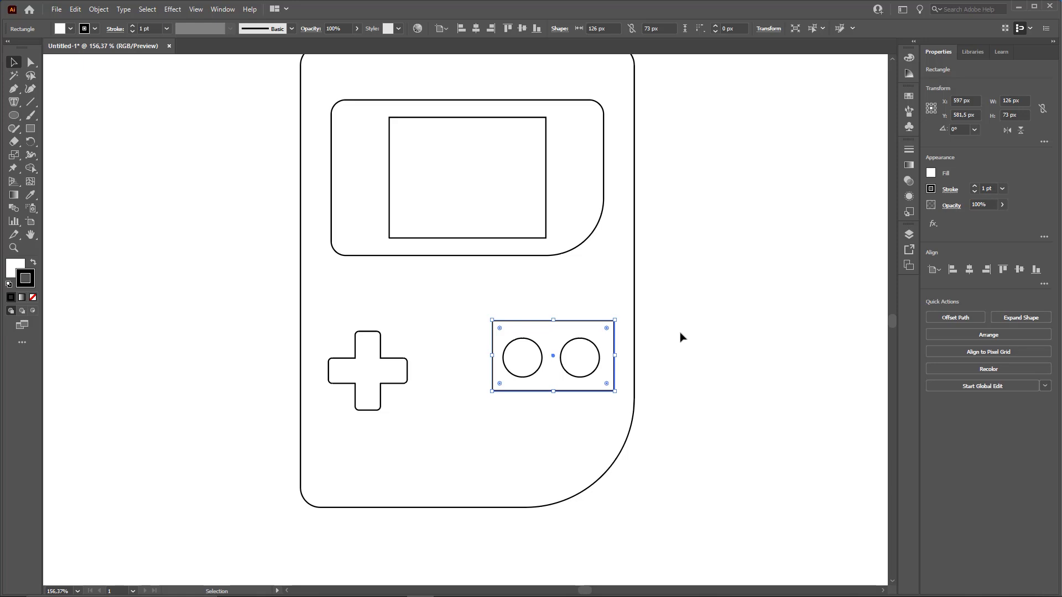
{"action": "left_click", "coordinate": [773, 351]}
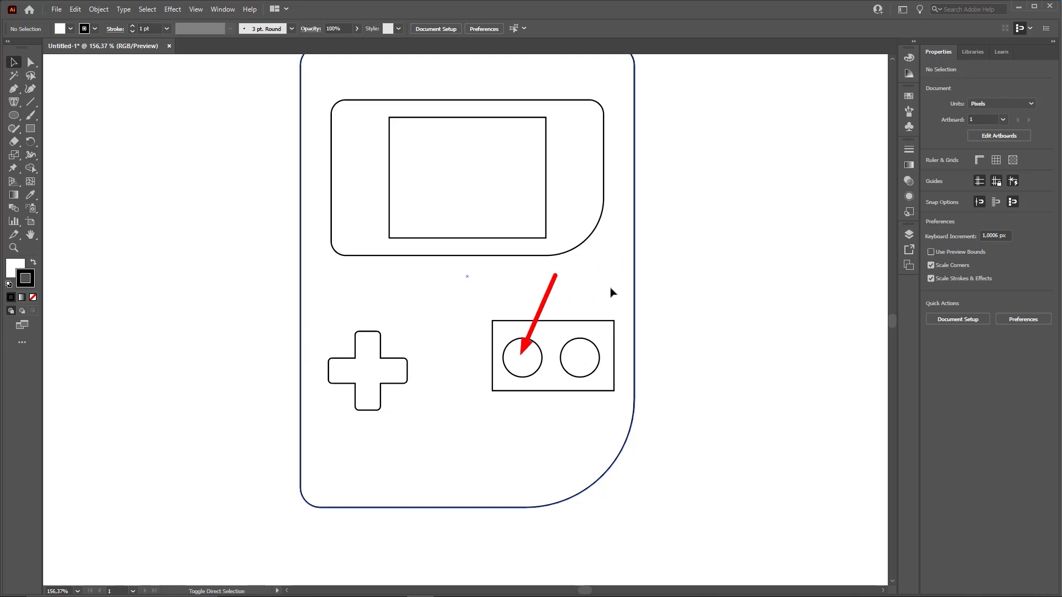
Select the rectangle behind the buttons and shrink it to about 123 by 61 px around the two circles.
{"action": "left_click", "coordinate": [553, 331]}
{"action": "key", "text": "z"}
{"action": "left_click_drag", "start_coordinate": [545, 338], "coordinate": [647, 397]}
{"action": "key", "text": "v"}
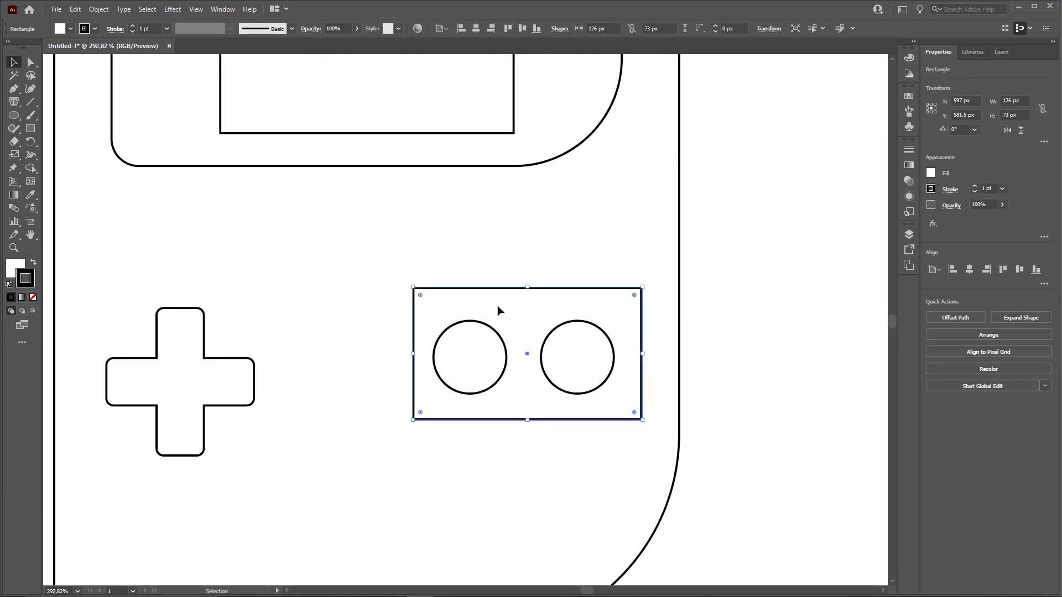
{"action": "left_click", "coordinate": [756, 272]}
{"action": "left_click", "coordinate": [507, 301]}
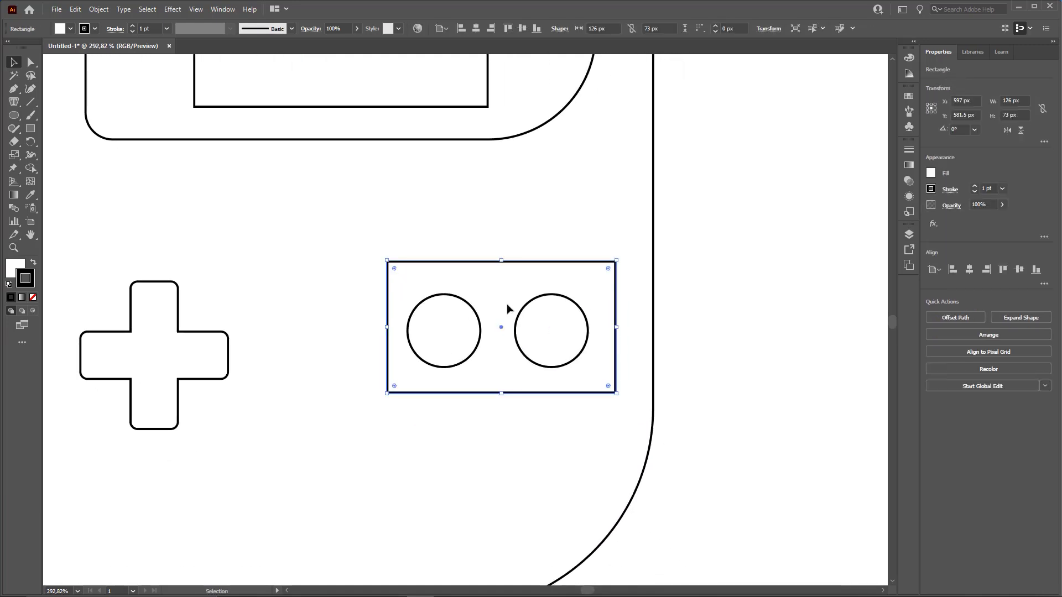
{"action": "left_click", "coordinate": [12, 59]}
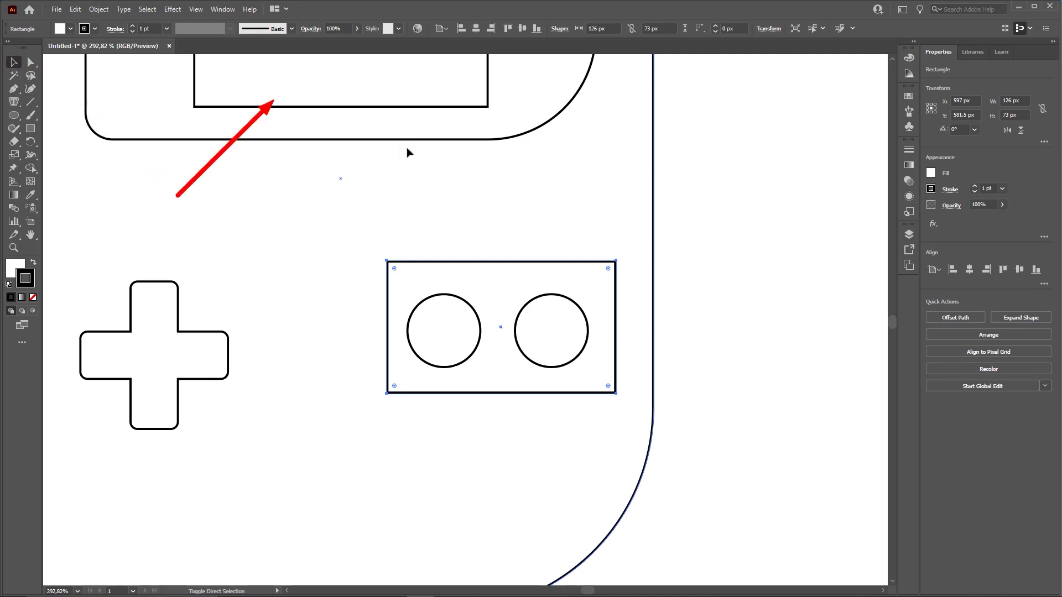
{"action": "left_click_drag", "start_coordinate": [500, 262], "coordinate": [500, 275]}
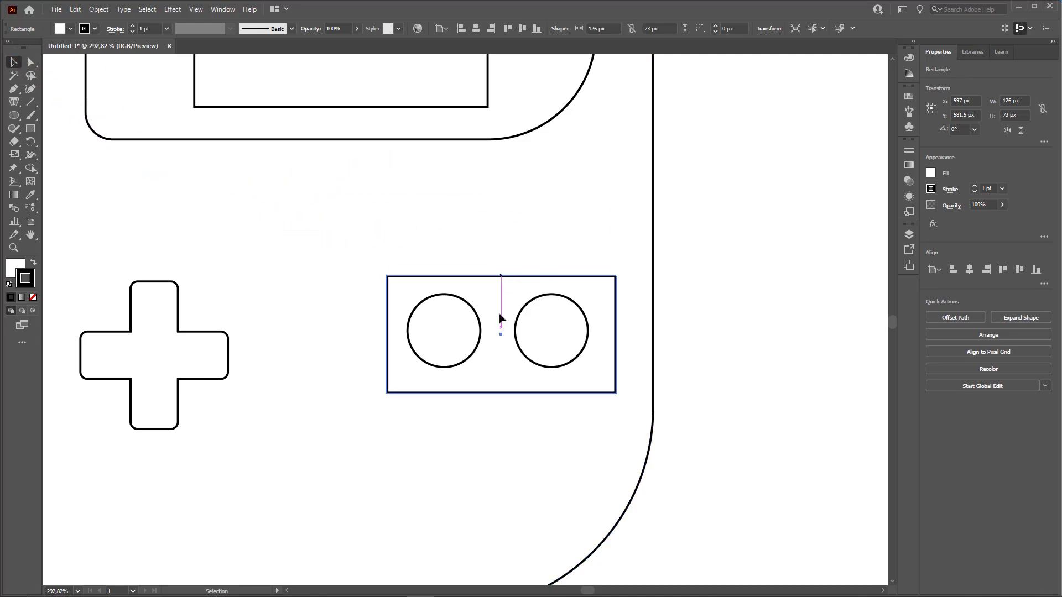
{"action": "left_click_drag", "start_coordinate": [500, 394], "coordinate": [501, 386]}
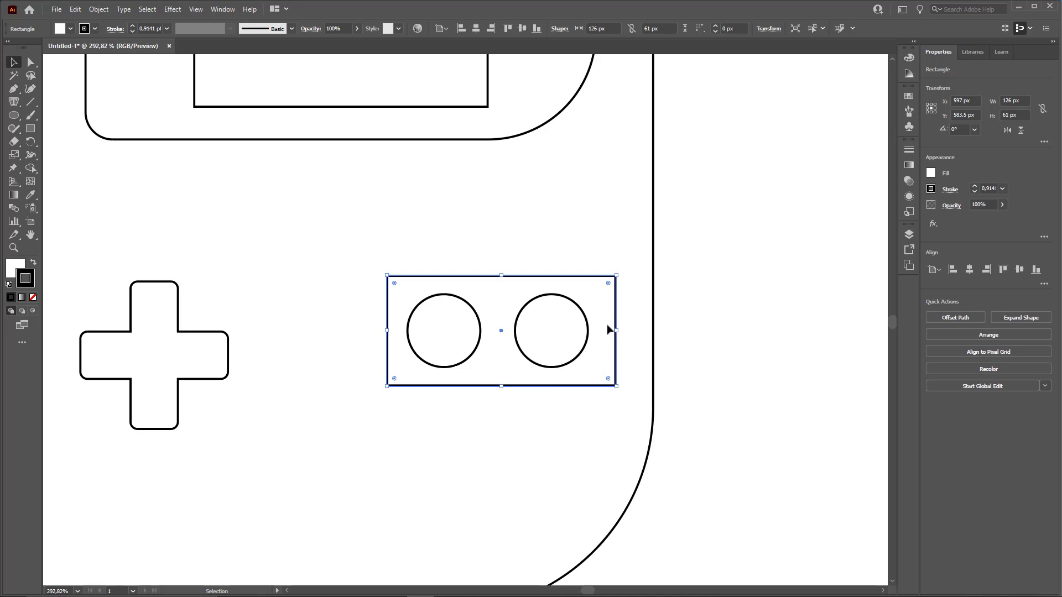
{"action": "left_click_drag", "start_coordinate": [618, 333], "coordinate": [610, 334]}
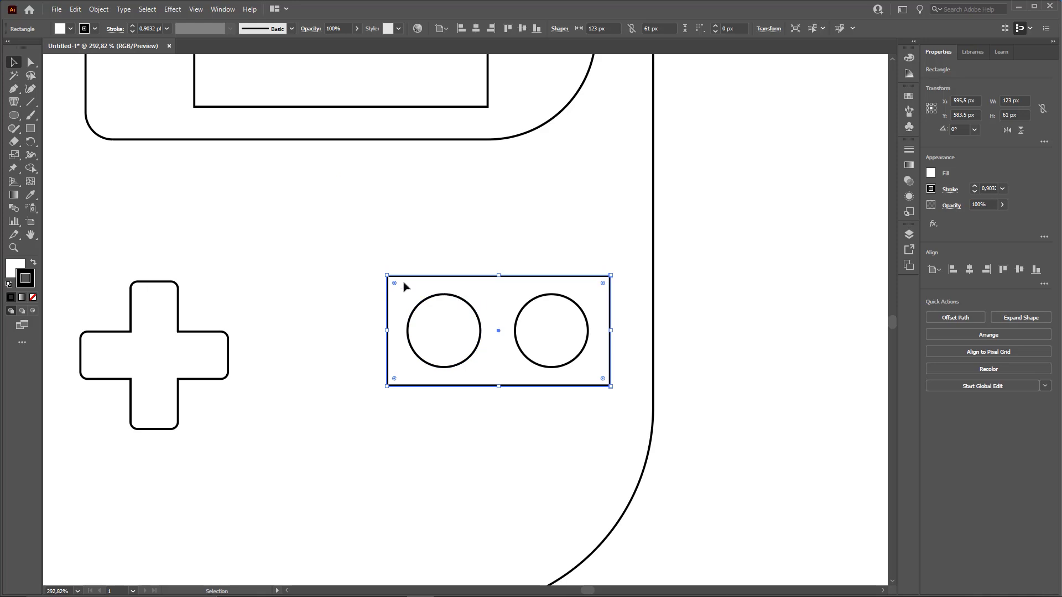
Round all corners of the button rectangle to the maximum radius, forming a pill shape, and deselect it.
{"action": "left_click_drag", "start_coordinate": [393, 282], "coordinate": [561, 368]}
{"action": "left_click", "coordinate": [666, 325]}
{"action": "scroll", "coordinate": [525, 340], "scroll_direction": "down", "scroll_amount": 4}
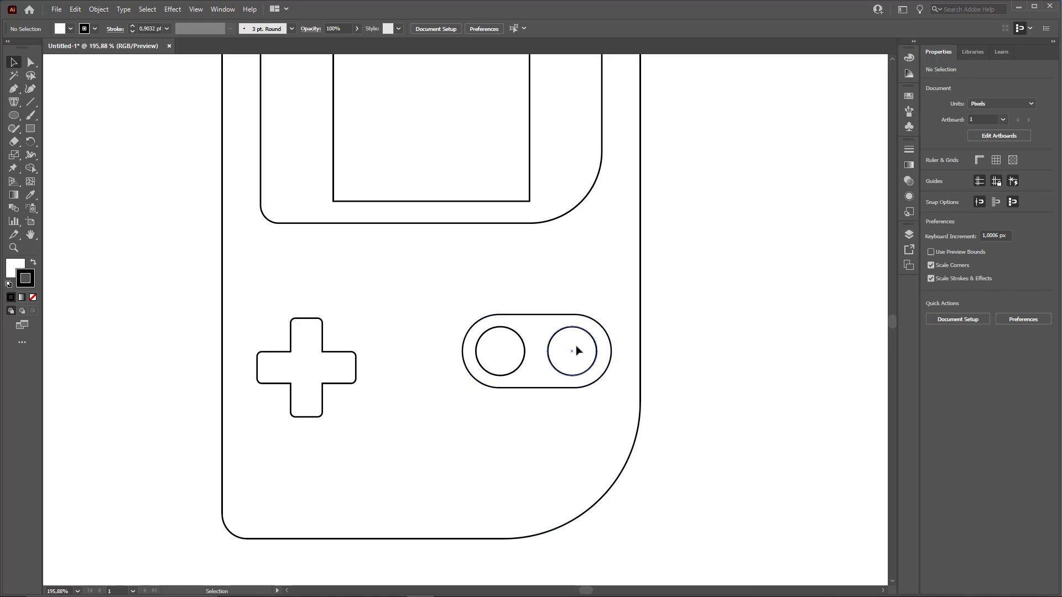
Select both circles and the pill shape, group them, and deselect the group.
{"action": "key", "text": "ctrl+2"}
{"action": "mouse_move", "coordinate": [592, 226]}
{"action": "left_mouse_down"}
{"action": "mouse_move", "coordinate": [499, 319]}
{"action": "mouse_move", "coordinate": [473, 374]}
{"action": "mouse_move", "coordinate": [604, 364]}
{"action": "mouse_move", "coordinate": [485, 380]}
{"action": "mouse_move", "coordinate": [519, 409]}
{"action": "mouse_move", "coordinate": [618, 340]}
{"action": "mouse_move", "coordinate": [498, 317]}
{"action": "mouse_move", "coordinate": [593, 398]}
{"action": "mouse_move", "coordinate": [499, 357]}
{"action": "mouse_move", "coordinate": [512, 330]}
{"action": "mouse_move", "coordinate": [609, 361]}
{"action": "mouse_move", "coordinate": [577, 335]}
{"action": "mouse_move", "coordinate": [503, 335]}
{"action": "mouse_move", "coordinate": [572, 348]}
{"action": "mouse_move", "coordinate": [557, 347]}
{"action": "left_mouse_up"}
{"action": "left_click_drag", "start_coordinate": [551, 256], "coordinate": [503, 362]}
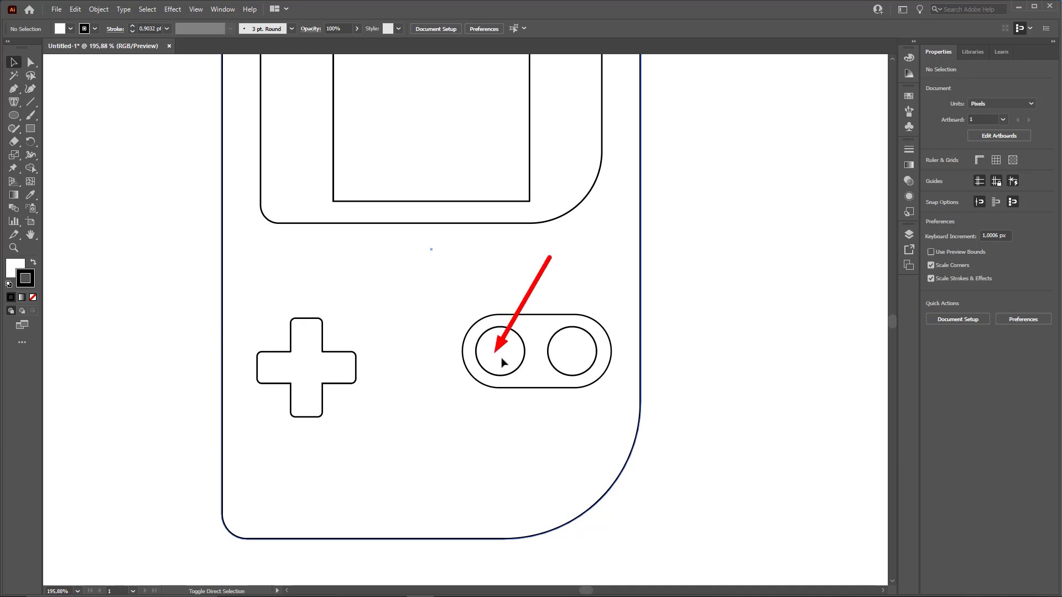
{"action": "left_click", "coordinate": [512, 357]}
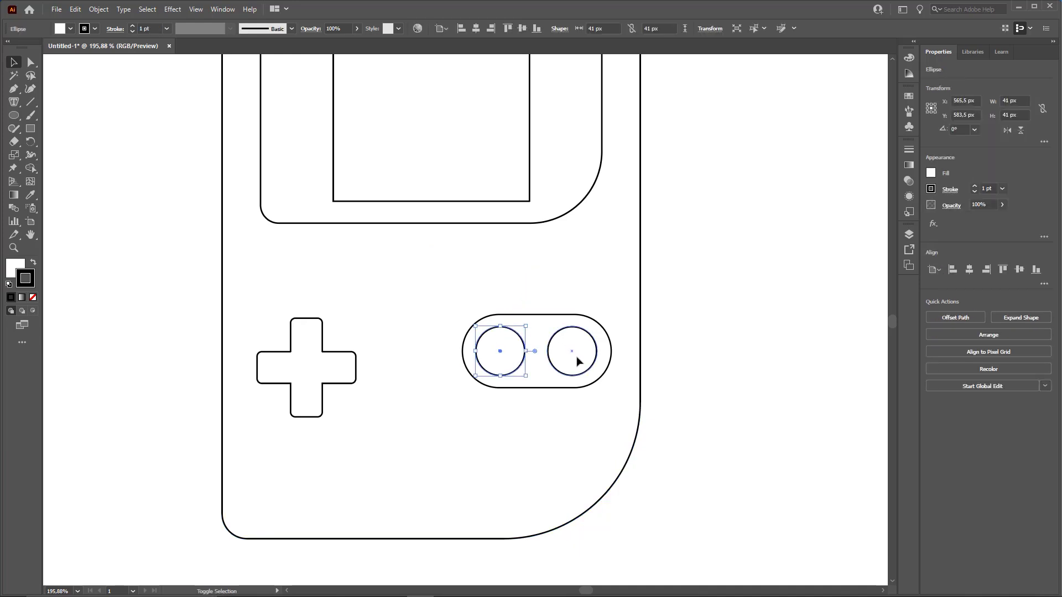
{"action": "left_click", "coordinate": [577, 361], "text": "shift"}
{"action": "left_click", "coordinate": [523, 319], "text": "shift"}
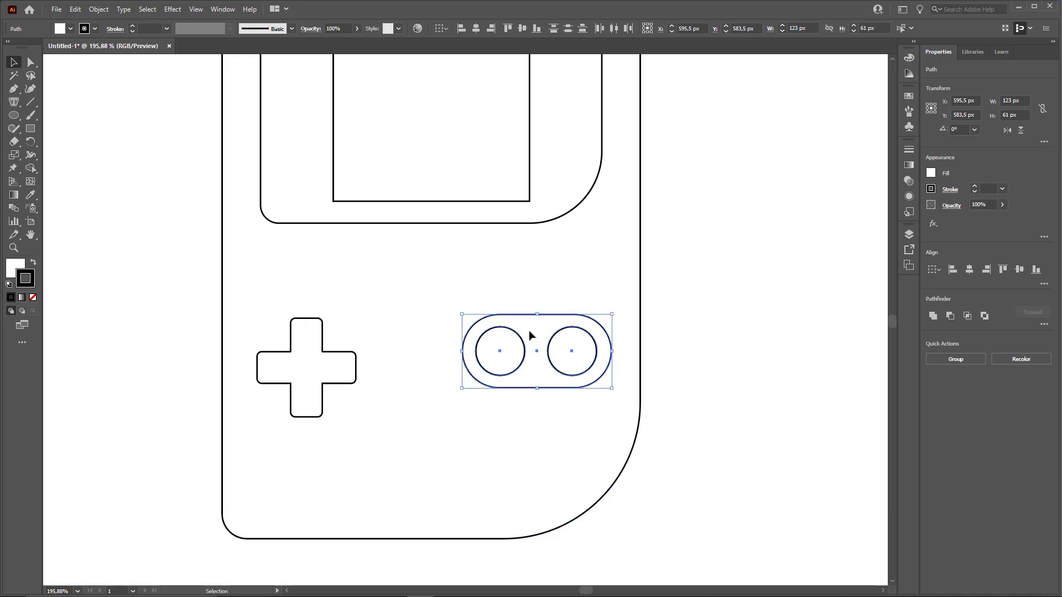
{"action": "right_click", "coordinate": [541, 335]}
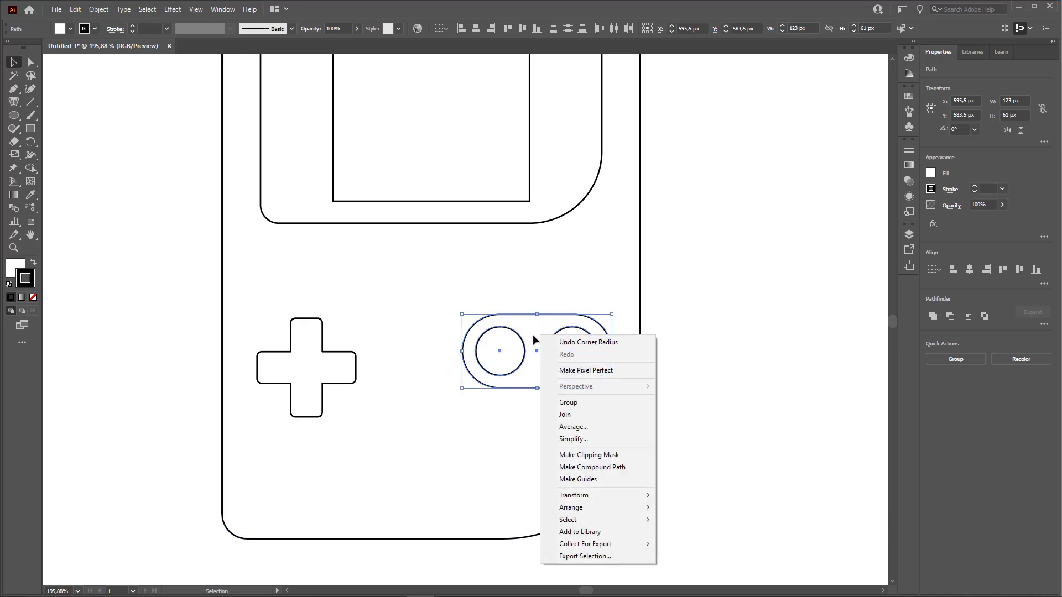
{"action": "left_click", "coordinate": [573, 403]}
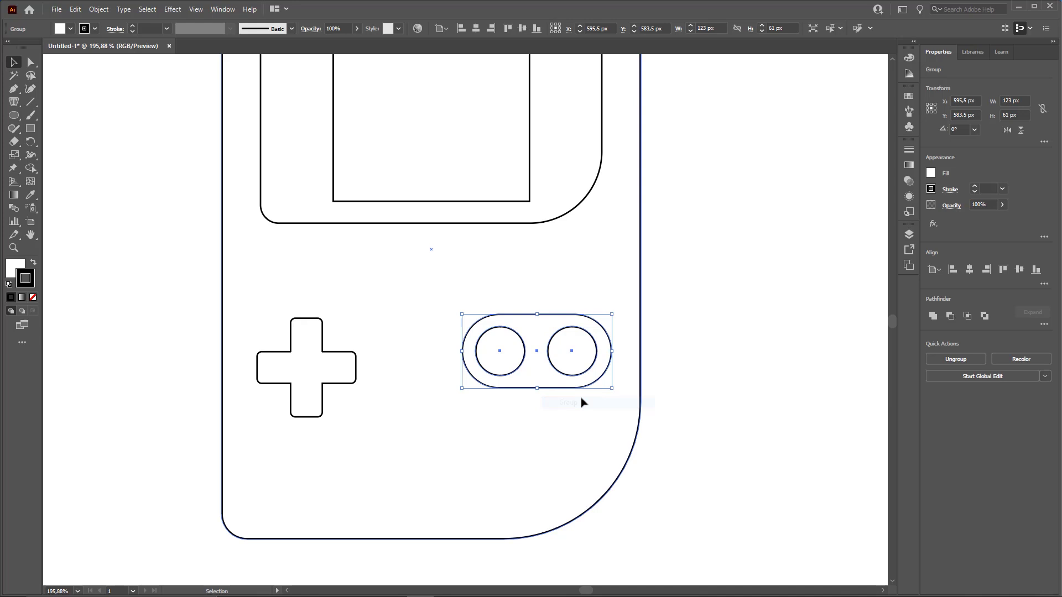
{"action": "left_click", "coordinate": [741, 313]}
{"action": "left_click", "coordinate": [579, 349]}
{"action": "left_click", "coordinate": [682, 306]}
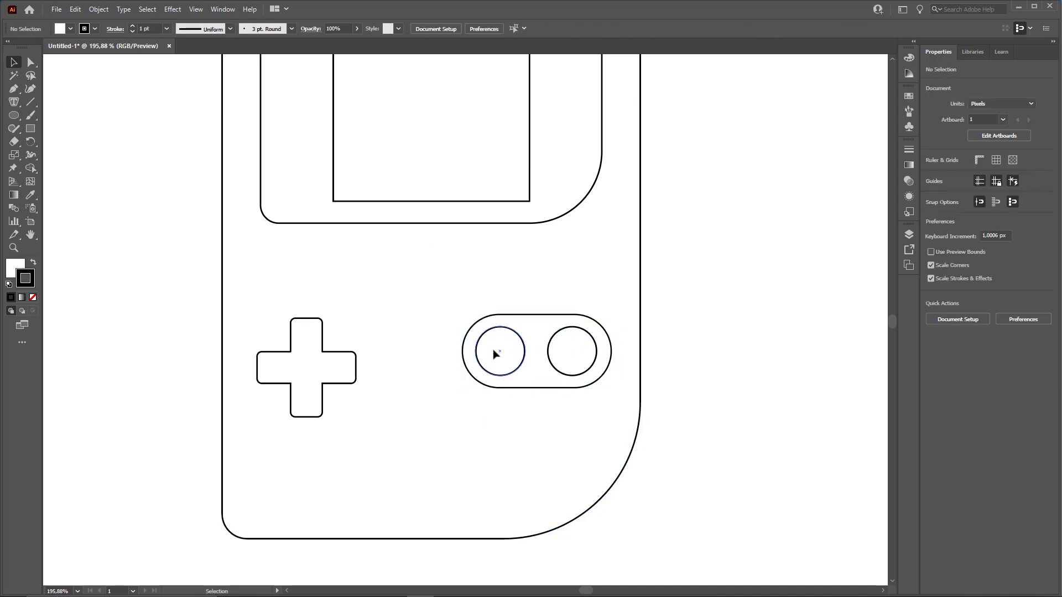
Select the button group and rotate it counterclockwise, setting its rotation angle to 17°.
{"action": "left_click", "coordinate": [570, 324]}
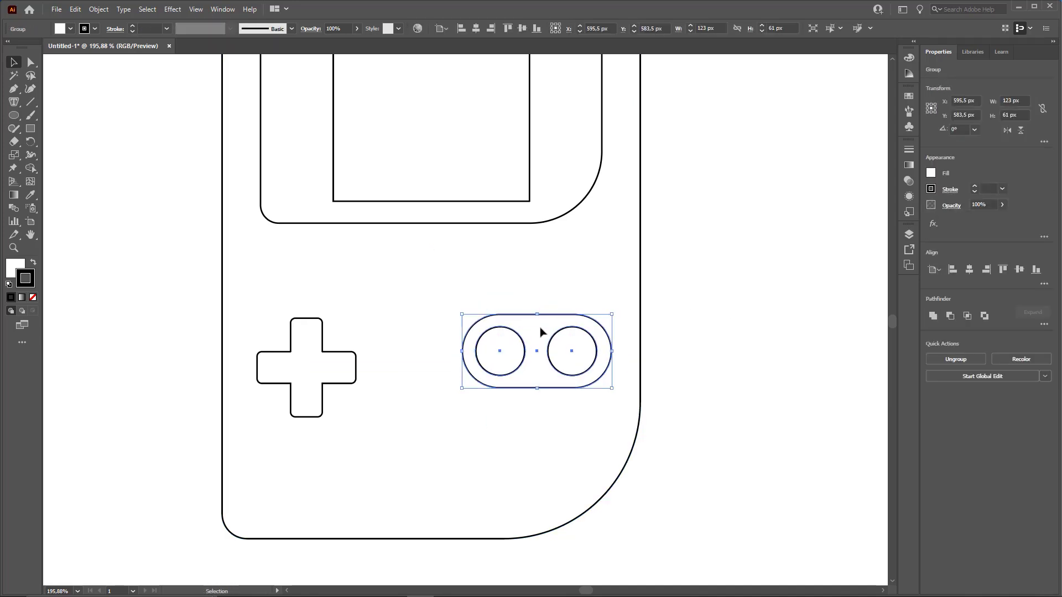
{"action": "left_click_drag", "start_coordinate": [731, 445], "coordinate": [581, 369]}
{"action": "mouse_move", "coordinate": [620, 313]}
{"action": "left_mouse_down"}
{"action": "mouse_move", "coordinate": [592, 294]}
{"action": "mouse_move", "coordinate": [608, 299]}
{"action": "left_mouse_up"}
{"action": "key", "text": "ctrl+z"}
{"action": "left_click", "coordinate": [602, 332]}
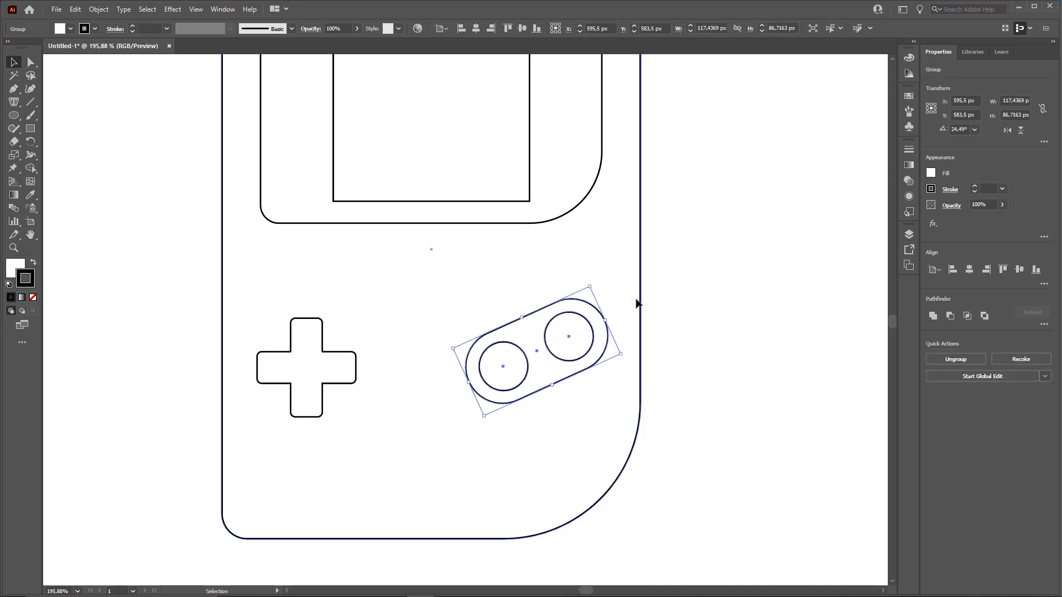
{"action": "mouse_move", "coordinate": [636, 344]}
{"action": "left_mouse_down"}
{"action": "mouse_move", "coordinate": [914, 106]}
{"action": "mouse_move", "coordinate": [940, 49]}
{"action": "mouse_move", "coordinate": [929, 64]}
{"action": "mouse_move", "coordinate": [949, 48]}
{"action": "mouse_move", "coordinate": [934, 92]}
{"action": "mouse_move", "coordinate": [947, 91]}
{"action": "left_mouse_up"}
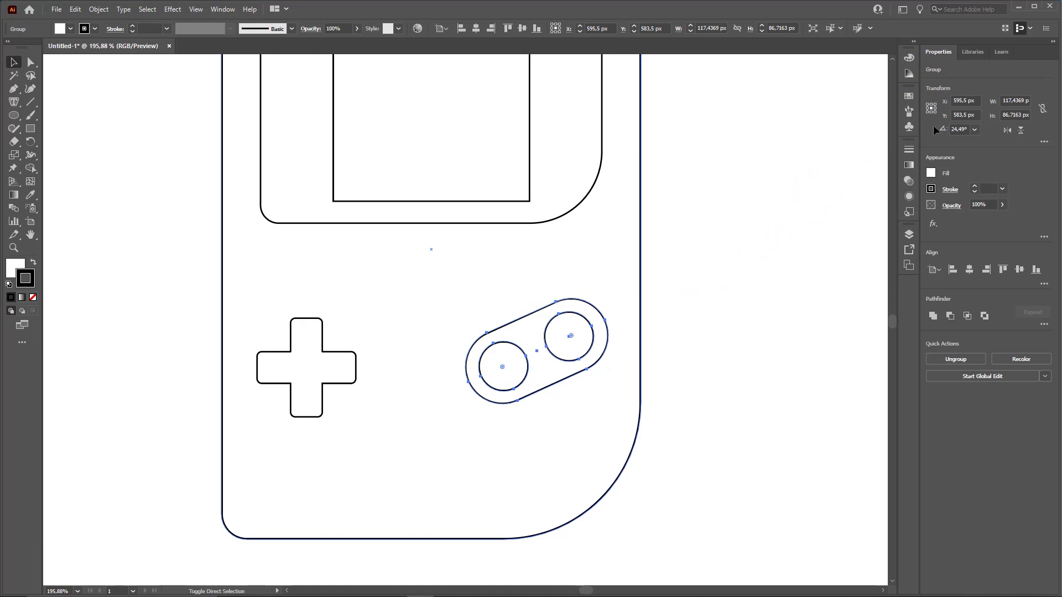
{"action": "mouse_move", "coordinate": [891, 235]}
{"action": "left_mouse_down"}
{"action": "mouse_move", "coordinate": [920, 166]}
{"action": "mouse_move", "coordinate": [960, 130]}
{"action": "left_mouse_up"}
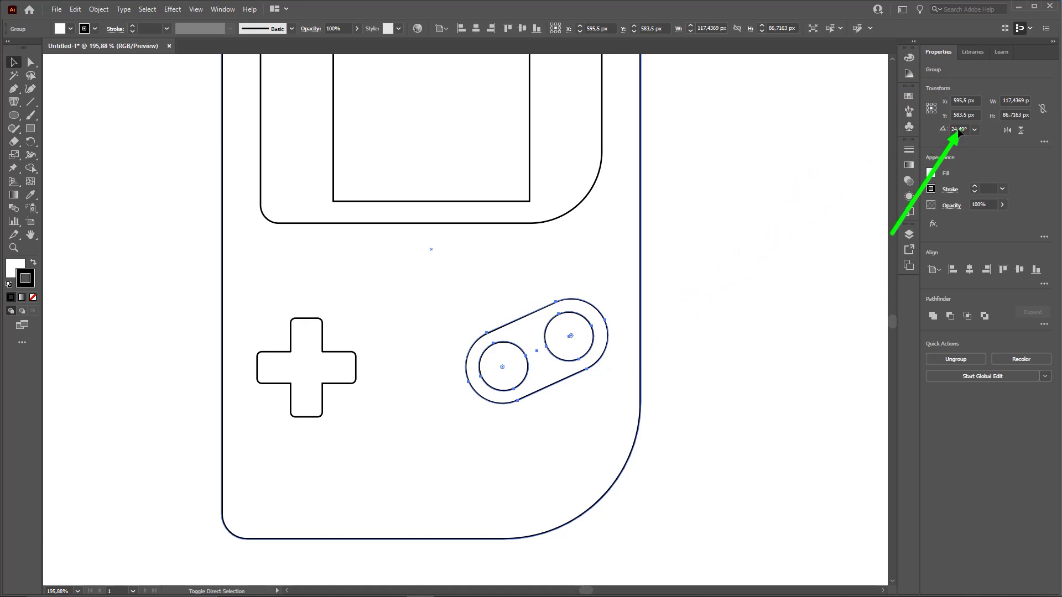
{"action": "left_click", "coordinate": [960, 130]}
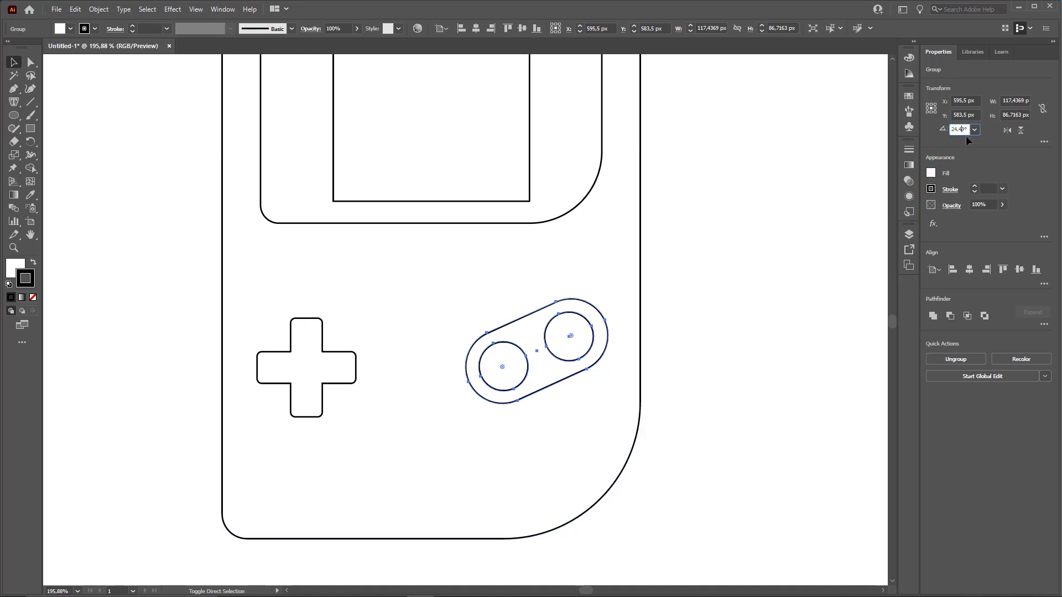
{"action": "type", "text": "17"}
{"action": "key", "text": "Return"}
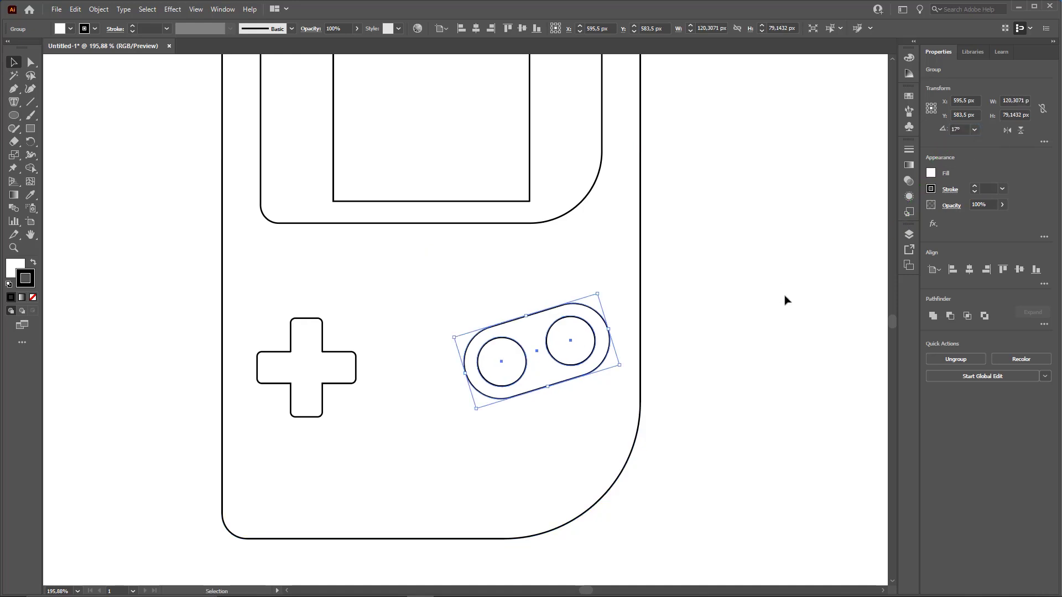
Move the button group down and left to the height of the cross, shift the cross slightly right, and deselect.
{"action": "left_click", "coordinate": [785, 297]}
{"action": "left_click_drag", "start_coordinate": [554, 344], "coordinate": [510, 362]}
{"action": "left_click_drag", "start_coordinate": [321, 367], "coordinate": [333, 367]}
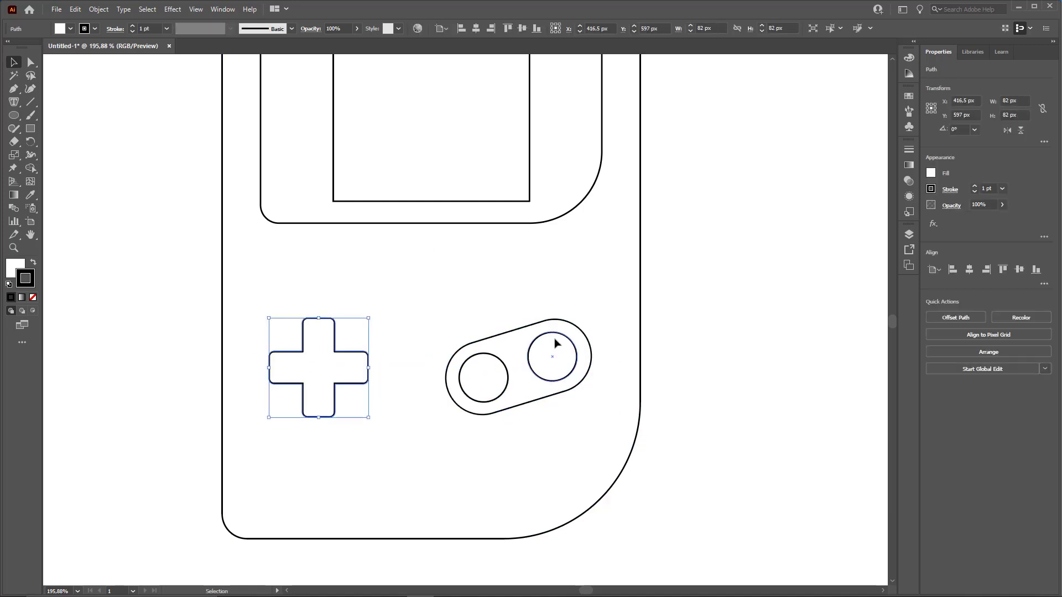
{"action": "left_click_drag", "start_coordinate": [555, 338], "coordinate": [691, 324]}
{"action": "left_click", "coordinate": [691, 327]}
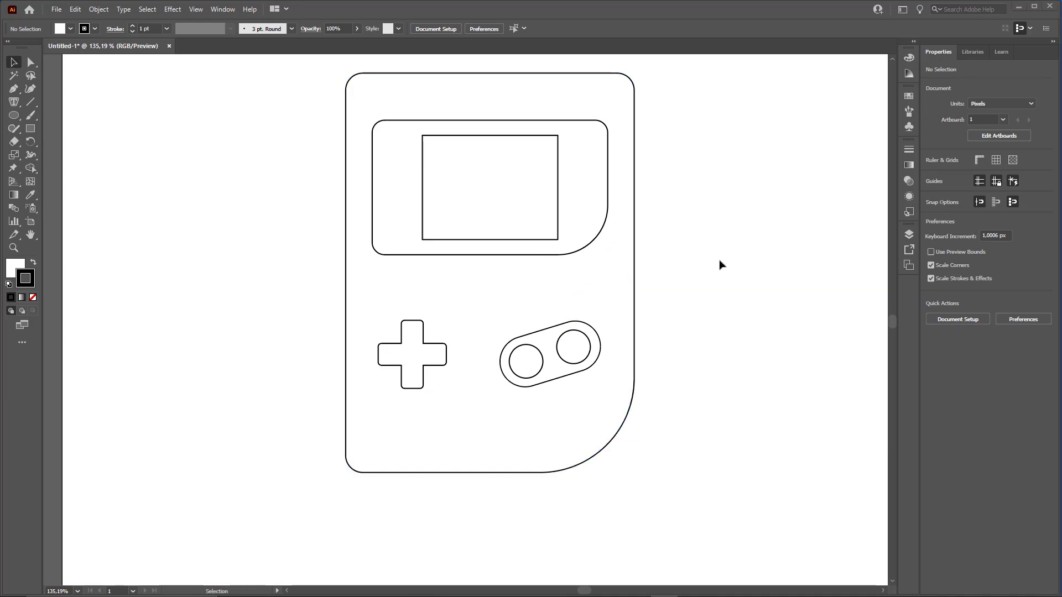
Draw a circle about 104 px in diameter over the cross-shaped directional pad.
{"action": "scroll", "coordinate": [696, 287], "scroll_direction": "down", "scroll_amount": 3}
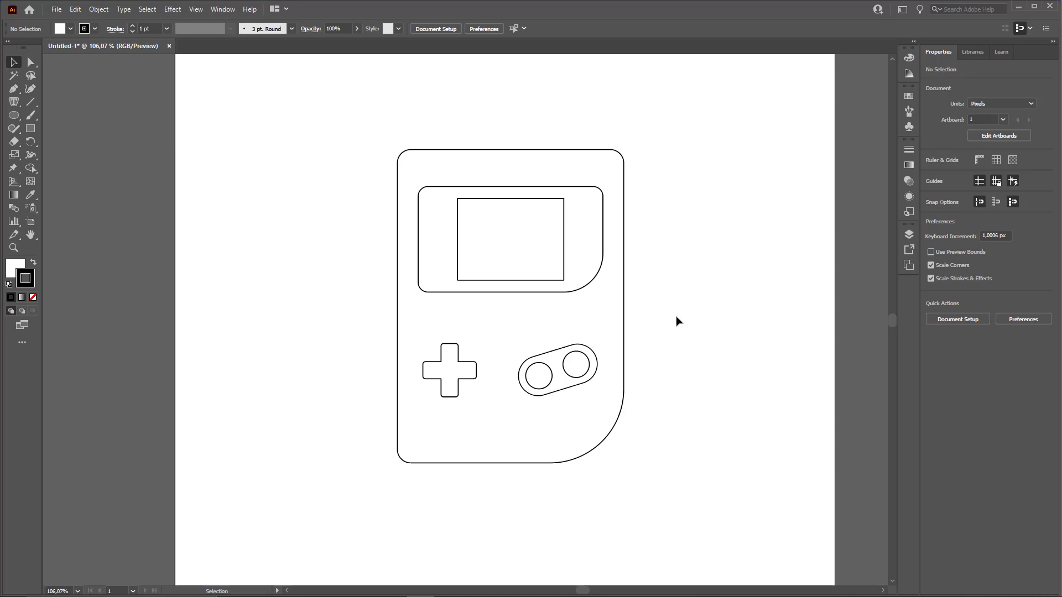
{"action": "key", "text": "ctrl"}
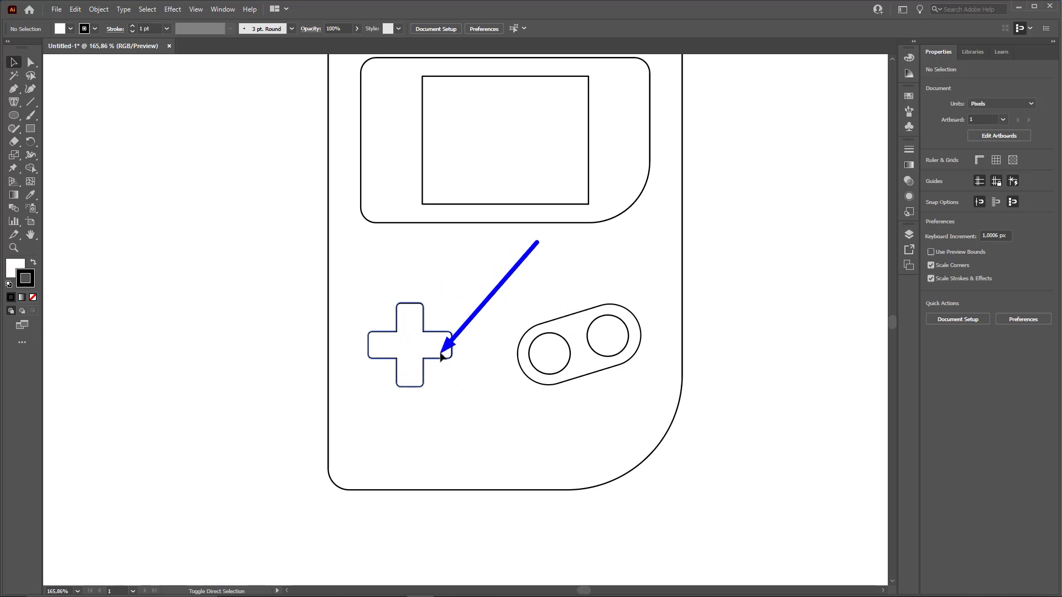
{"action": "left_click", "coordinate": [13, 116]}
{"action": "mouse_move", "coordinate": [357, 302]}
{"action": "left_mouse_down"}
{"action": "mouse_move", "coordinate": [398, 327]}
{"action": "mouse_move", "coordinate": [465, 404]}
{"action": "left_mouse_up"}
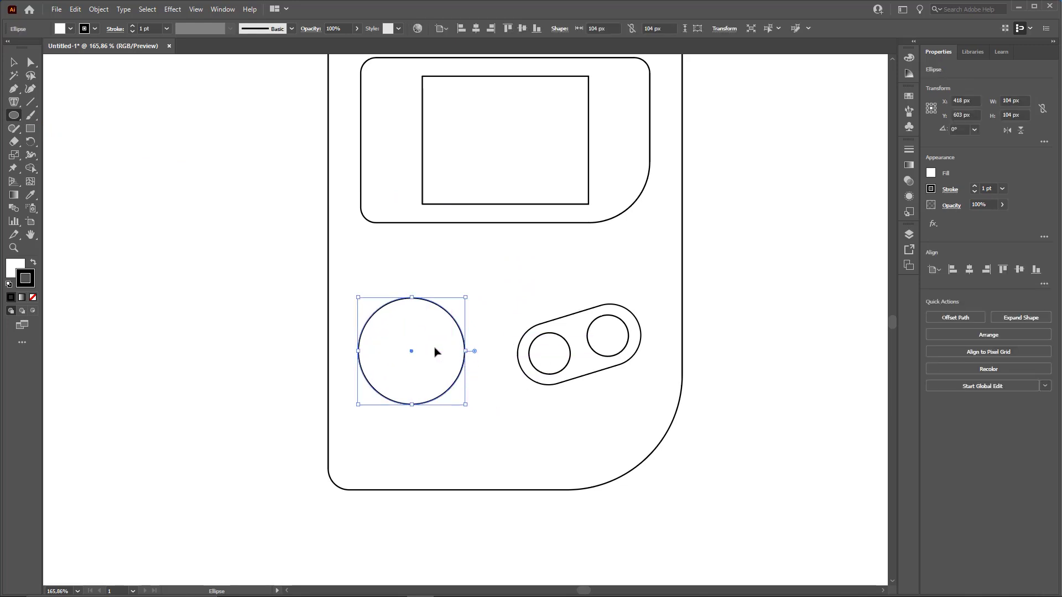
Undo the circle drawn over the cross-shaped directional pad.
{"action": "key", "text": "ctrl+z"}
{"action": "key", "text": "v"}
{"action": "key", "text": "ctrl"}
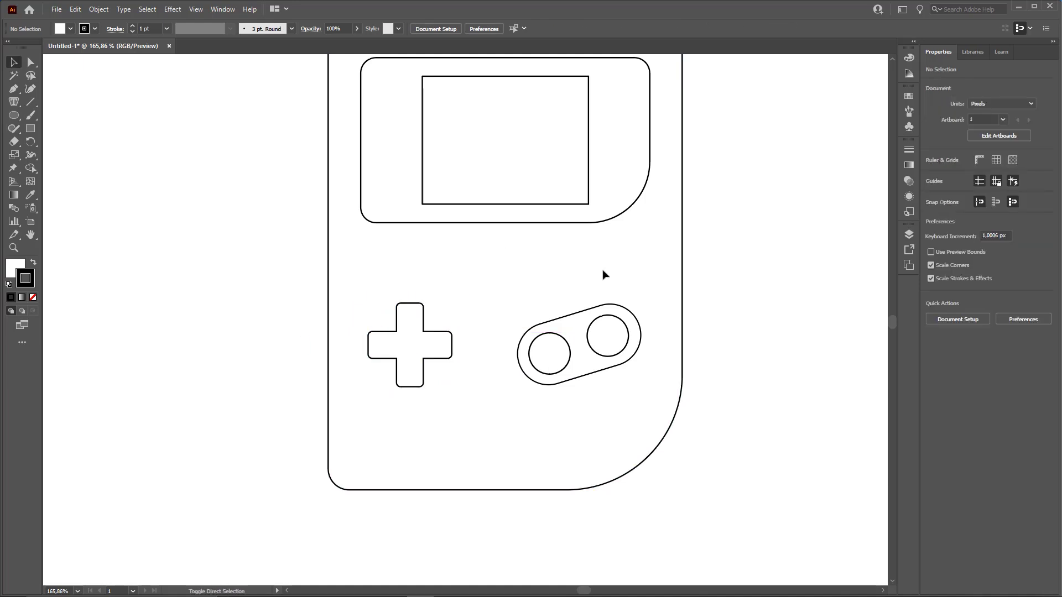
Examine the stacking-order options available for the tilted button group without applying any.
{"action": "right_click", "coordinate": [576, 326]}
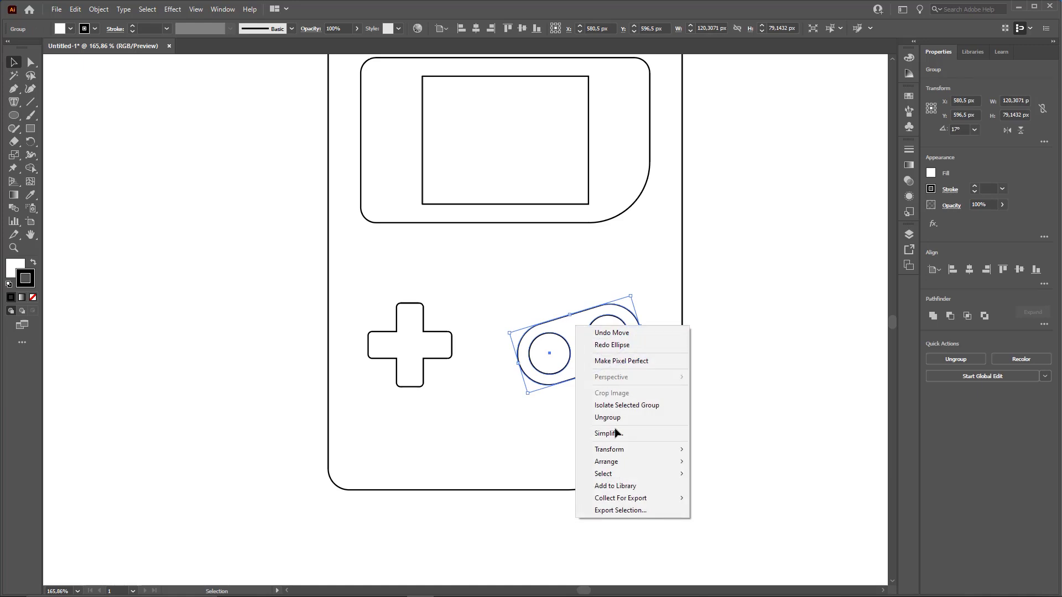
{"action": "mouse_move", "coordinate": [675, 463]}
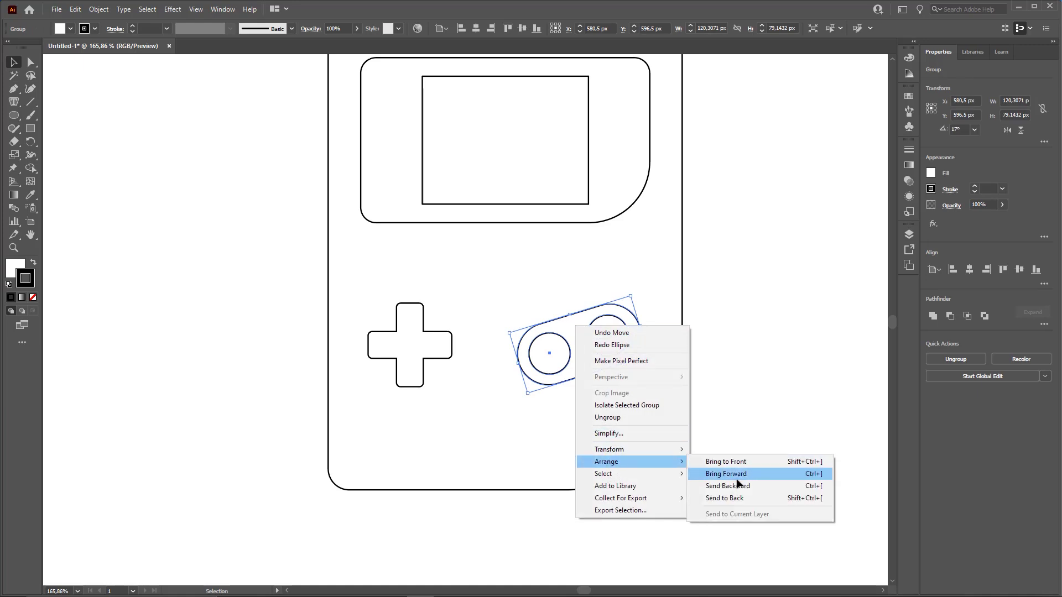
{"action": "left_click", "coordinate": [755, 387]}
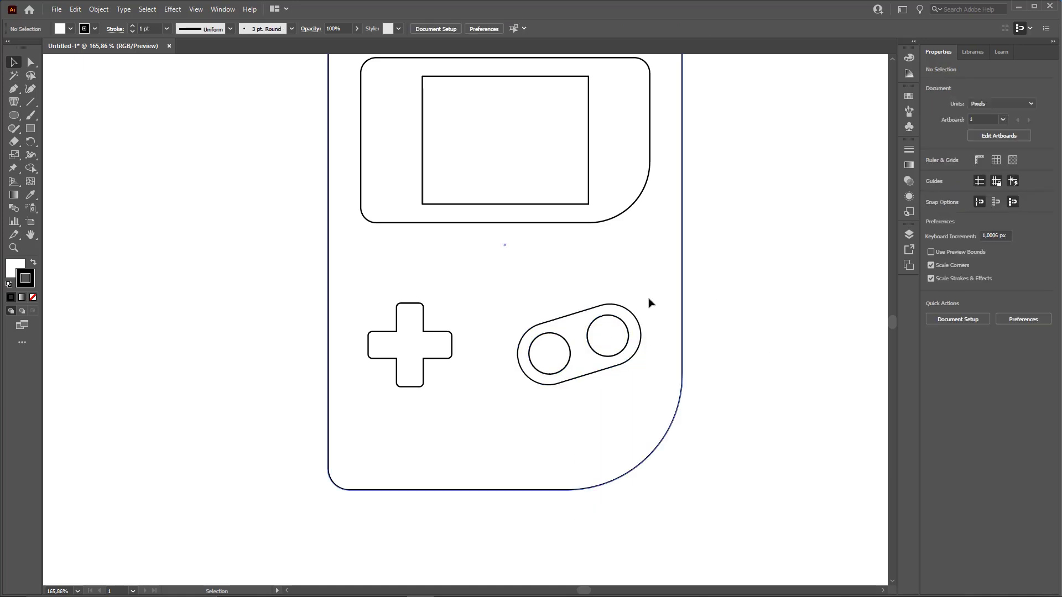
Select the cross-shaped directional pad and switch the drawing mode to Draw Behind.
{"action": "left_click", "coordinate": [418, 333]}
{"action": "key", "text": "ctrl"}
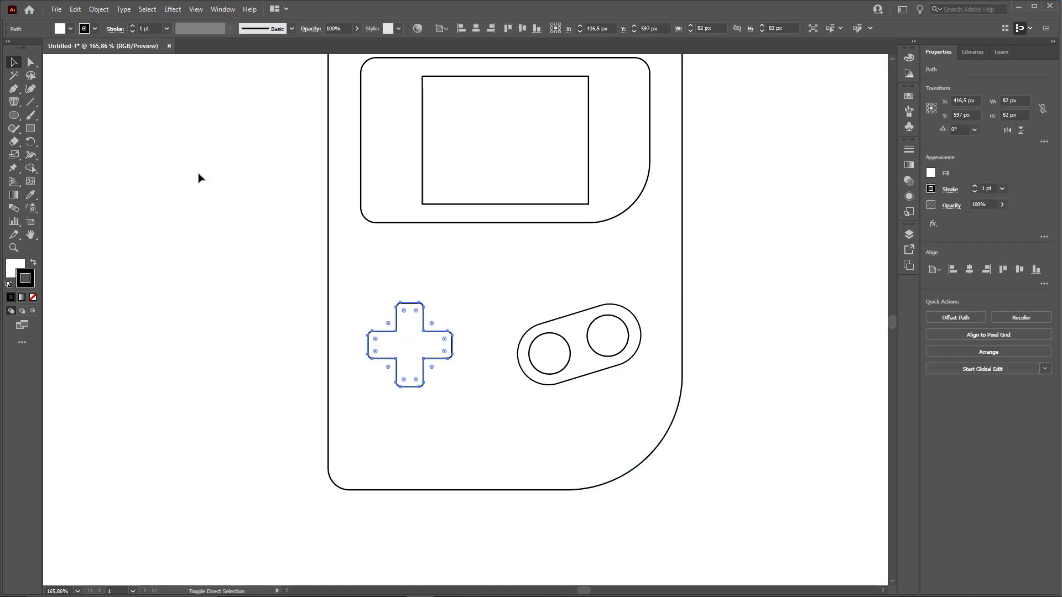
{"action": "left_click_drag", "start_coordinate": [190, 166], "coordinate": [17, 305]}
{"action": "left_click_drag", "start_coordinate": [15, 406], "coordinate": [11, 317]}
{"action": "left_click_drag", "start_coordinate": [15, 390], "coordinate": [11, 319]}
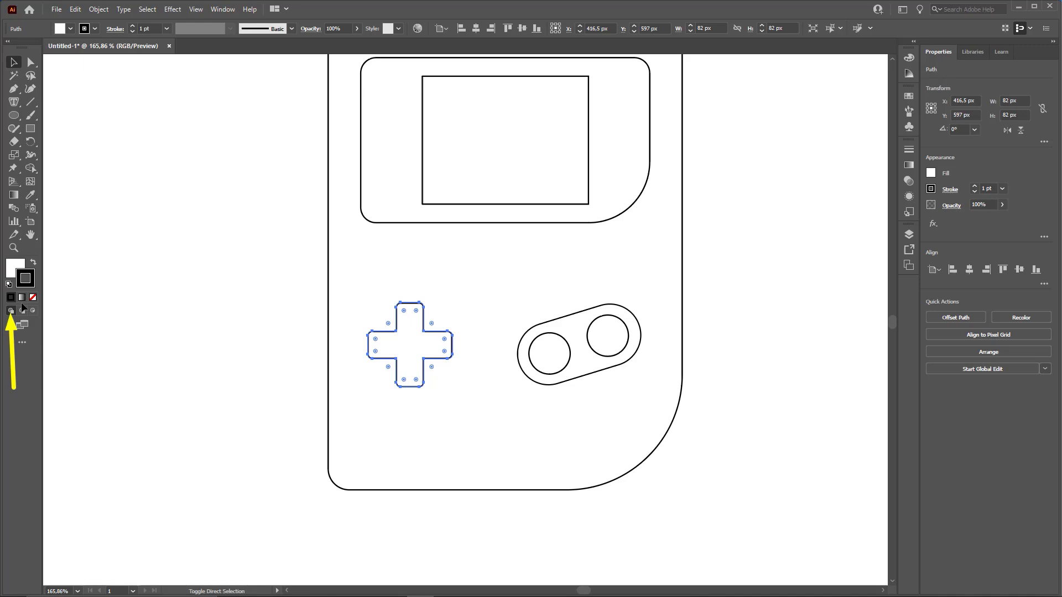
{"action": "left_click_drag", "start_coordinate": [23, 386], "coordinate": [21, 311]}
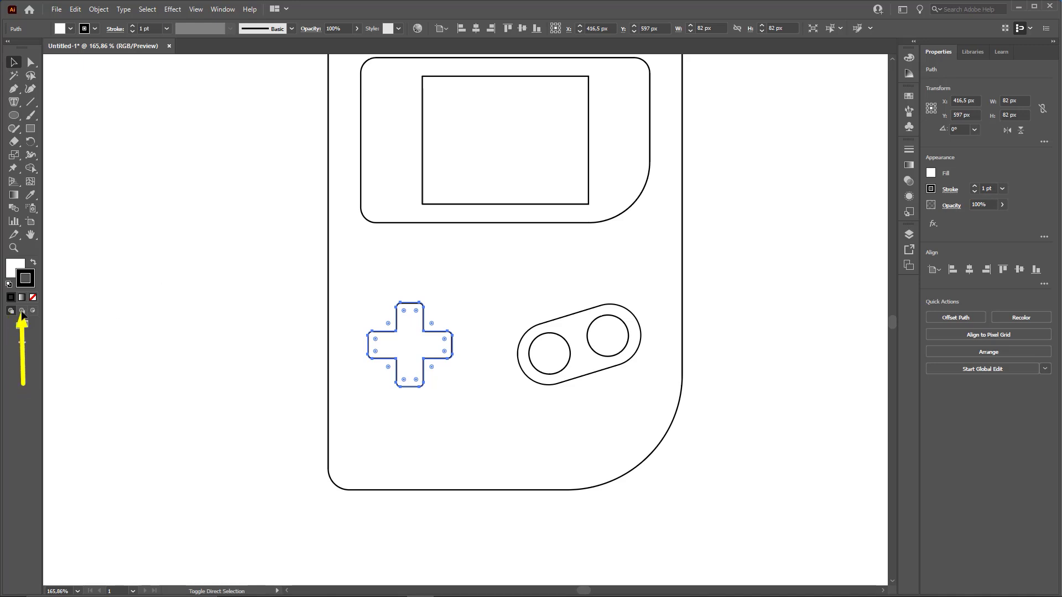
{"action": "left_click", "coordinate": [22, 311]}
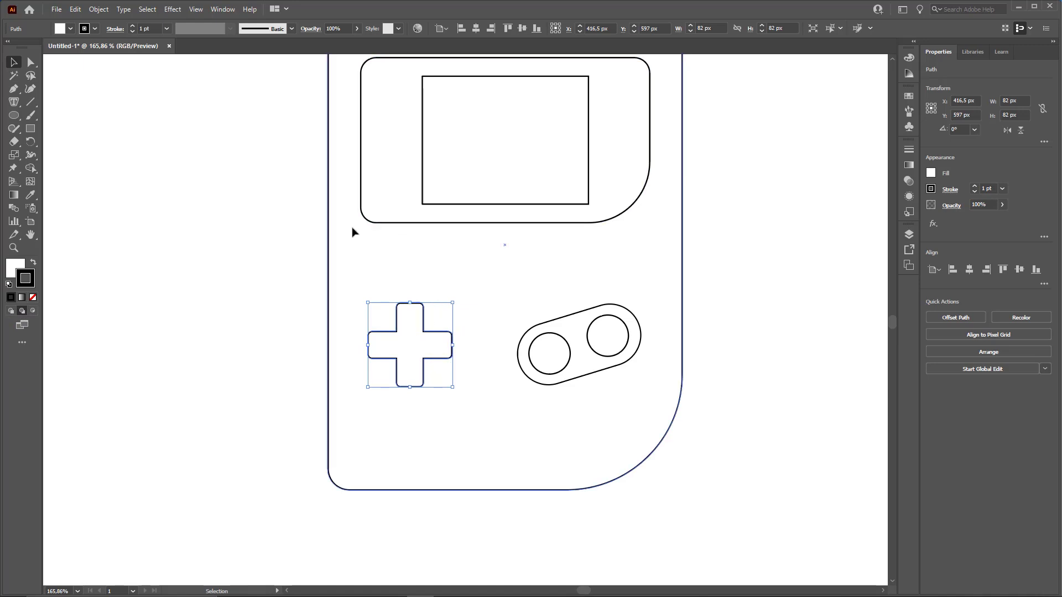
Draw a circle about 108 px in diameter behind the cross-shaped directional pad with the Ellipse tool.
{"action": "left_click", "coordinate": [13, 115]}
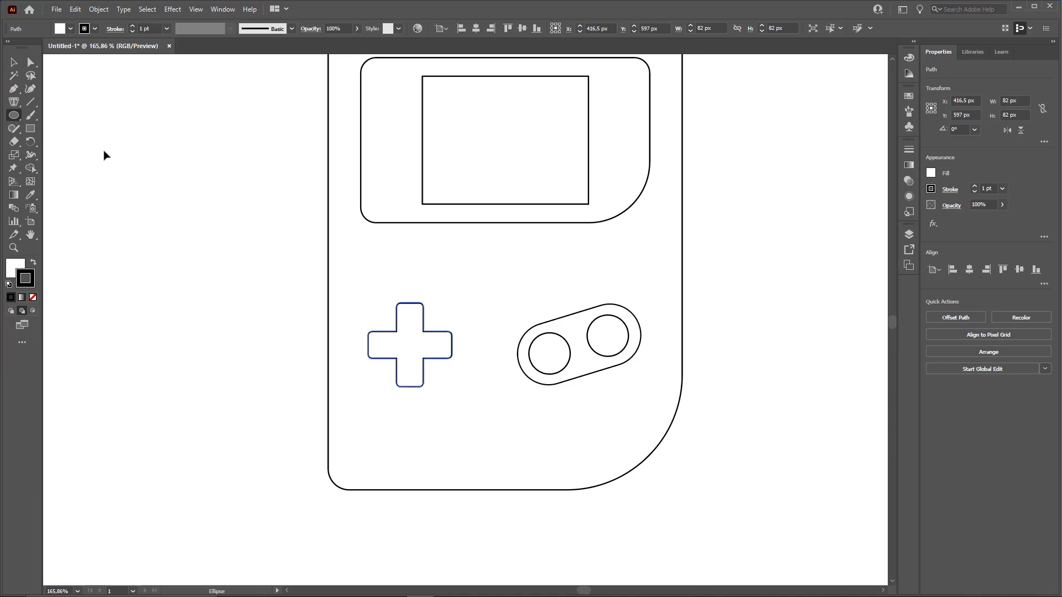
{"action": "left_click_drag", "start_coordinate": [363, 292], "coordinate": [460, 407]}
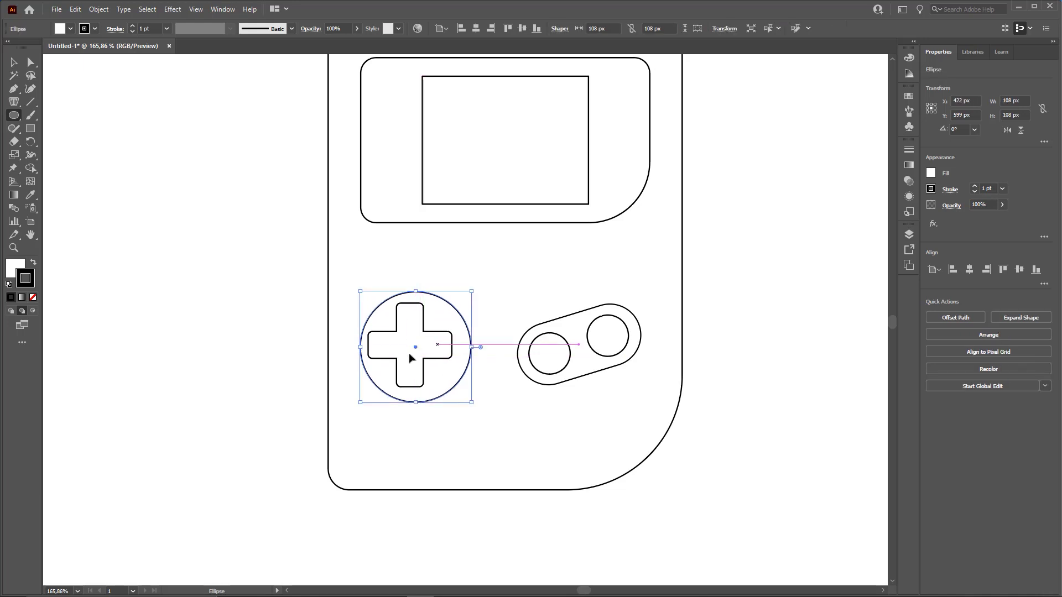
{"action": "key", "text": "v"}
{"action": "key", "text": "ctrl"}
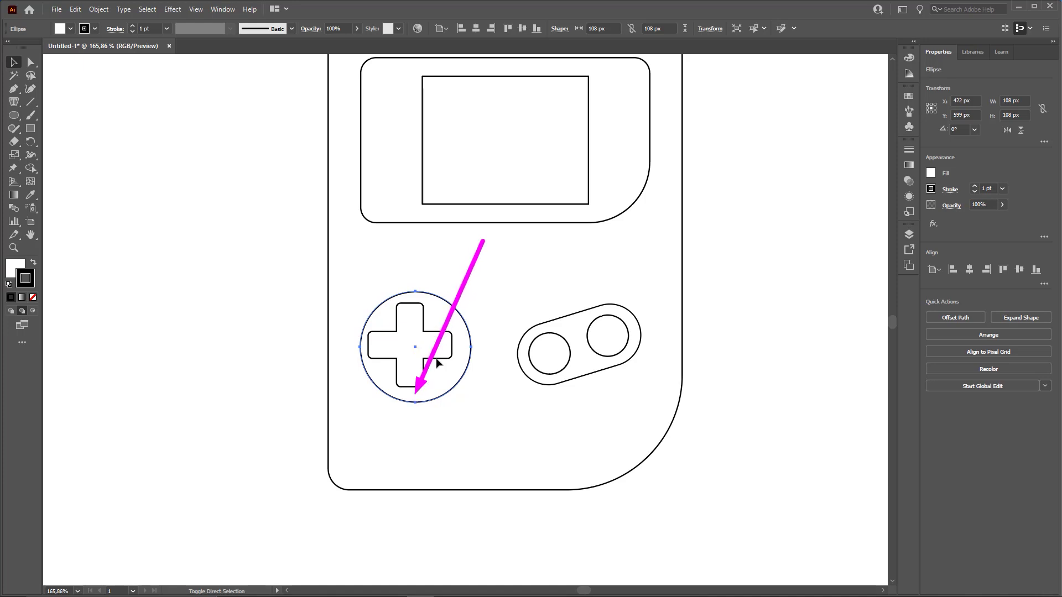
Select the circle and the cross and center them on each other horizontally and vertically, using Align to Selection.
{"action": "left_click", "coordinate": [412, 319], "text": "shift"}
{"action": "left_click", "coordinate": [427, 321], "text": "shift"}
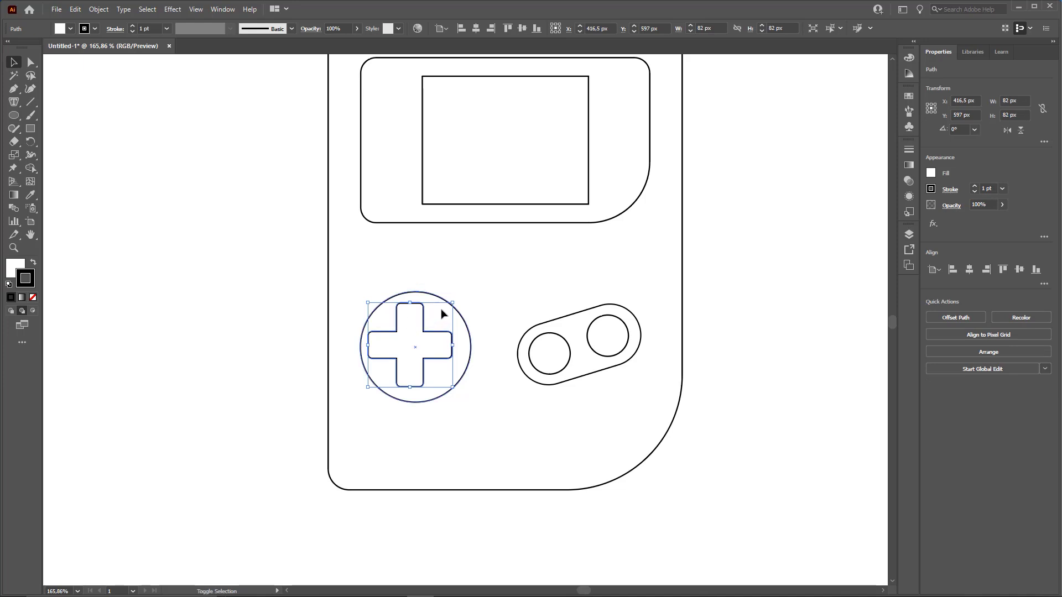
{"action": "left_click", "coordinate": [443, 319], "text": "shift"}
{"action": "key", "text": "ctrl+2"}
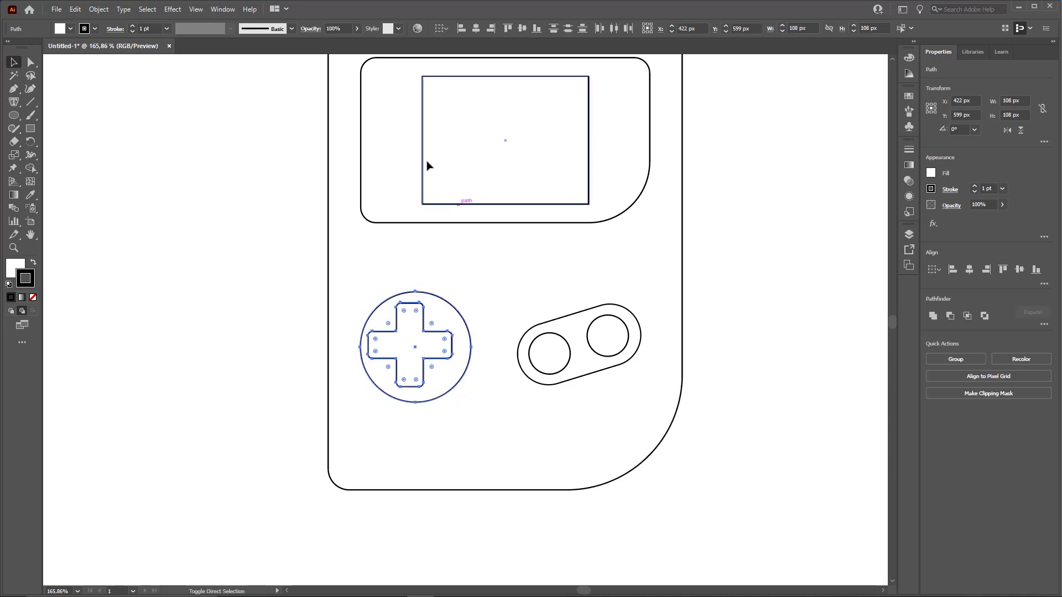
{"action": "mouse_move", "coordinate": [382, 218]}
{"action": "left_mouse_down"}
{"action": "mouse_move", "coordinate": [408, 23]}
{"action": "mouse_move", "coordinate": [439, 32]}
{"action": "left_mouse_up"}
{"action": "left_click", "coordinate": [442, 28]}
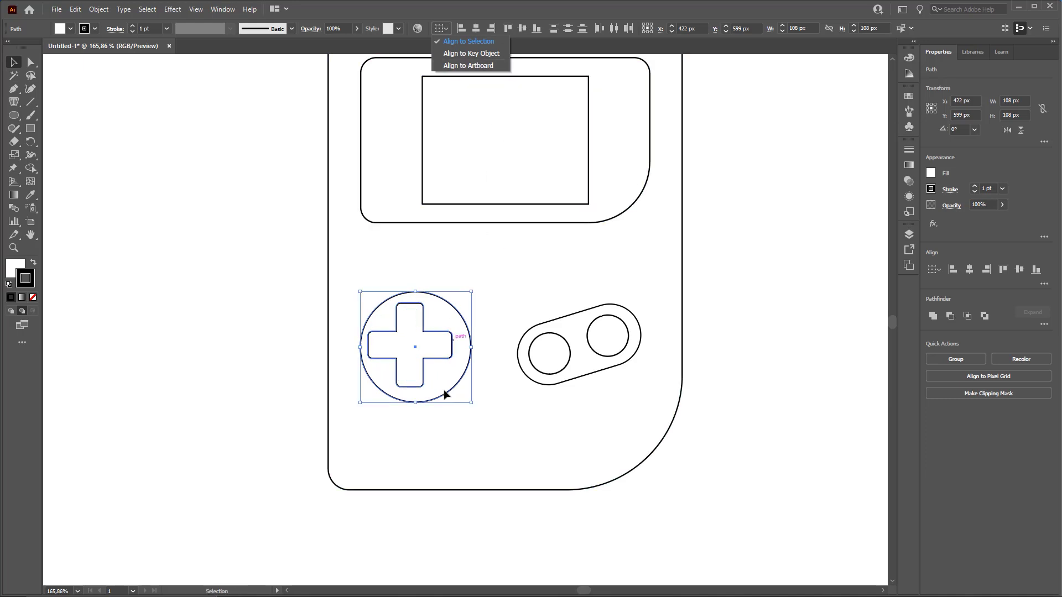
{"action": "left_click", "coordinate": [477, 42]}
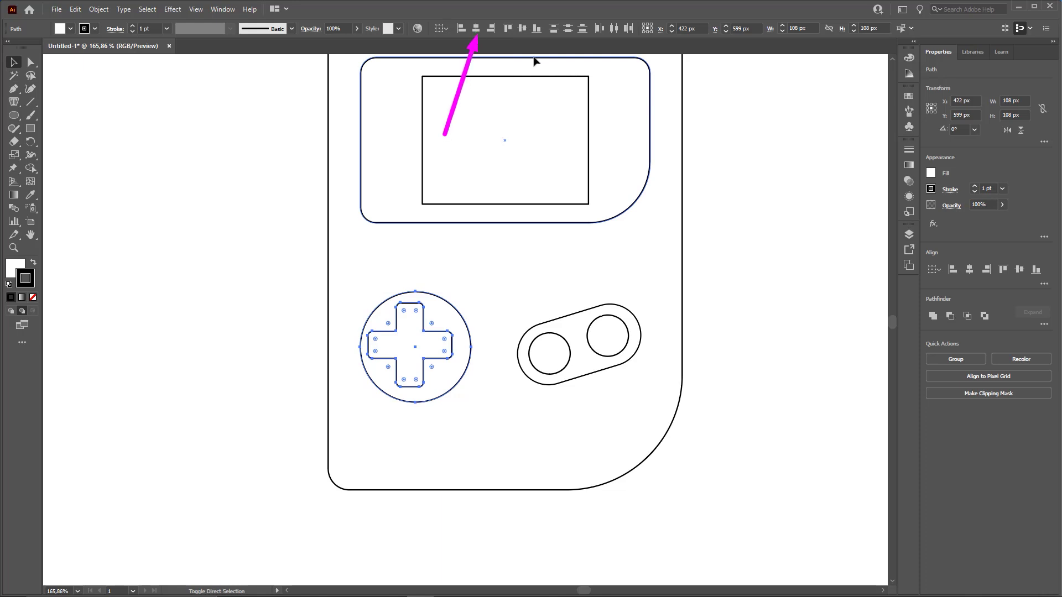
{"action": "left_click", "coordinate": [476, 29]}
{"action": "left_click", "coordinate": [521, 28]}
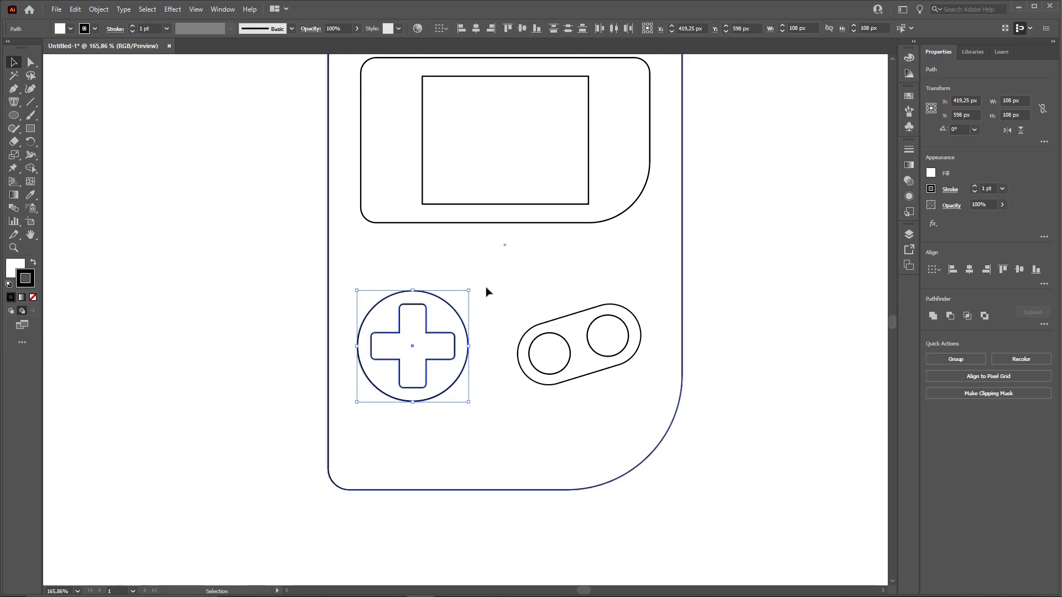
Group the centered circle and cross.
{"action": "key", "text": "a"}
{"action": "key", "text": "v"}
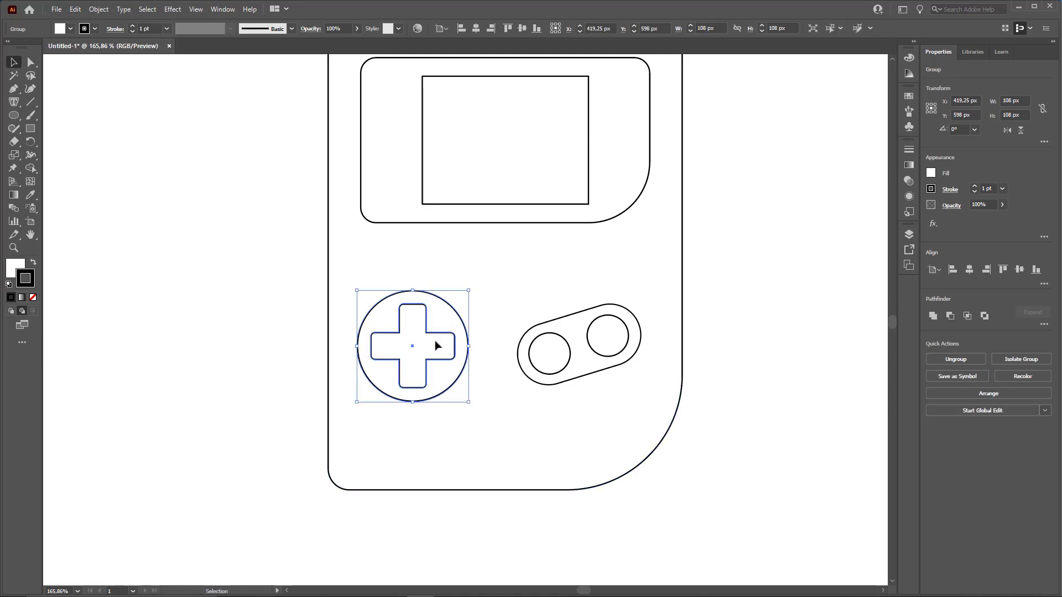
{"action": "key", "text": "ctrl+z"}
{"action": "right_click", "coordinate": [412, 337]}
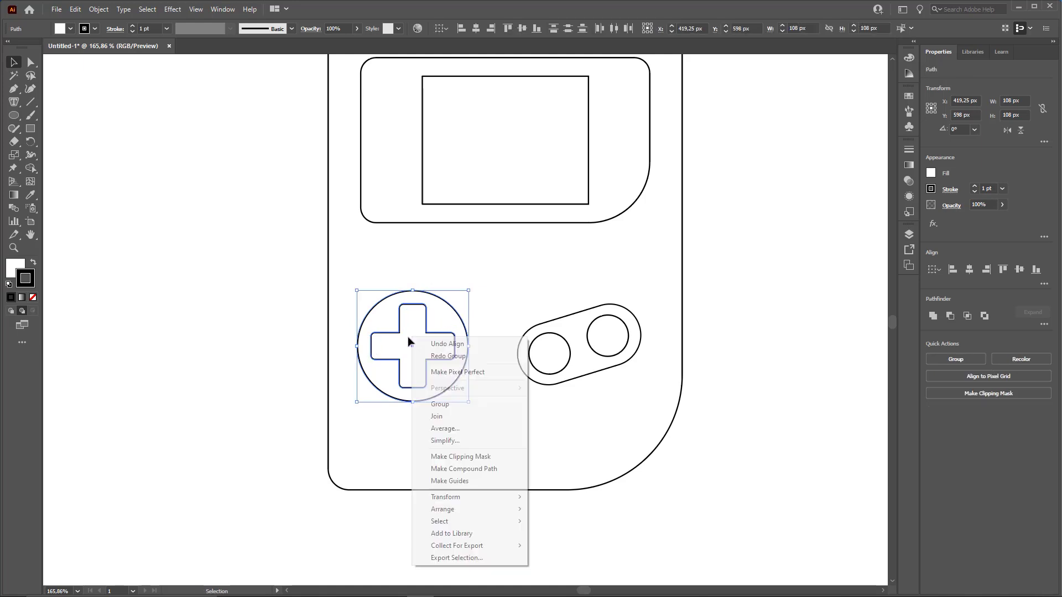
{"action": "left_click", "coordinate": [451, 416]}
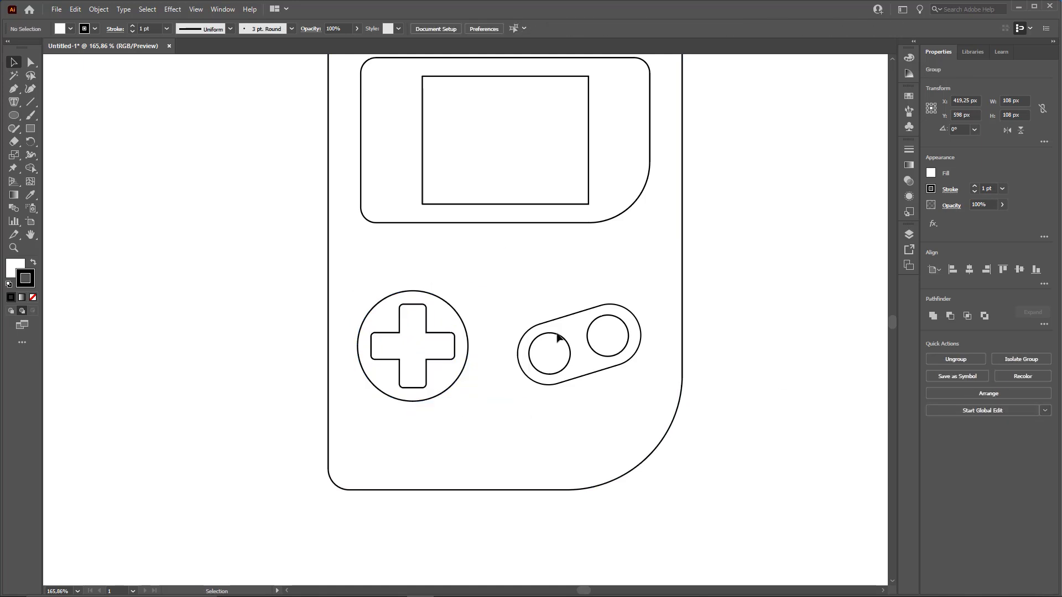
Move the directional pad group about 9 px to the right and deselect it.
{"action": "left_click_drag", "start_coordinate": [423, 343], "coordinate": [418, 330]}
{"action": "key", "text": "ctrl+shift+a"}
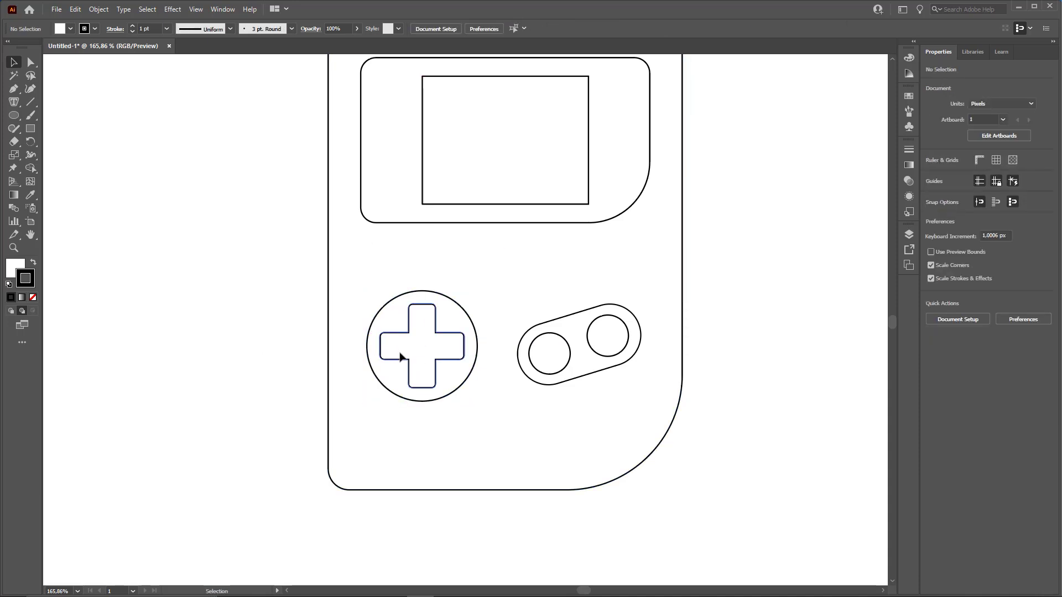
{"action": "left_click", "coordinate": [401, 355]}
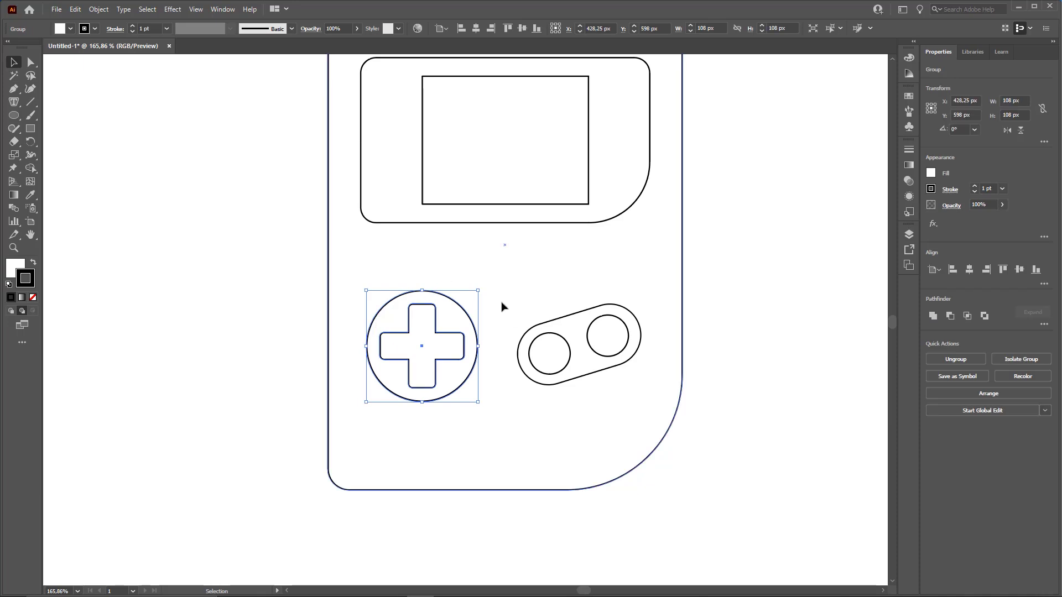
{"action": "left_click", "coordinate": [711, 349]}
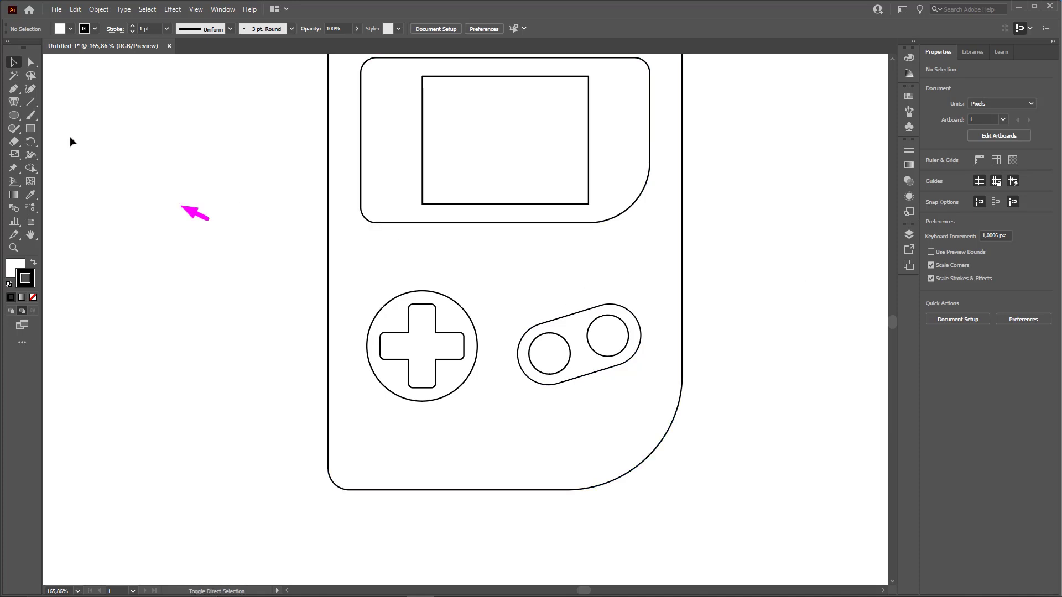
Draw a rectangle about 40 by 18 px in the lower body area and return the drawing mode to Draw Normal.
{"action": "left_click", "coordinate": [31, 128]}
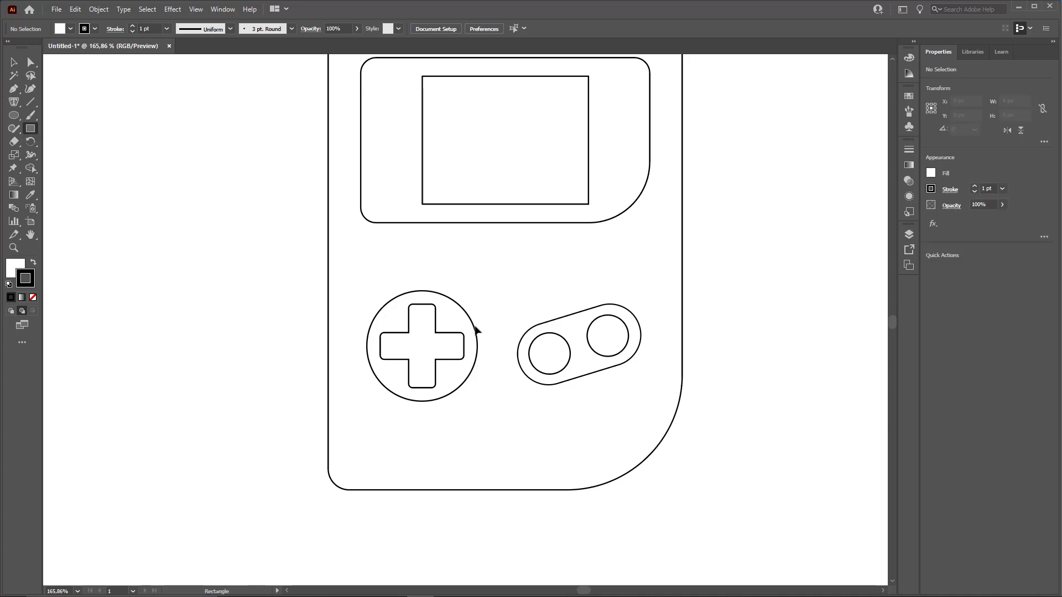
{"action": "left_click_drag", "start_coordinate": [482, 428], "coordinate": [525, 447]}
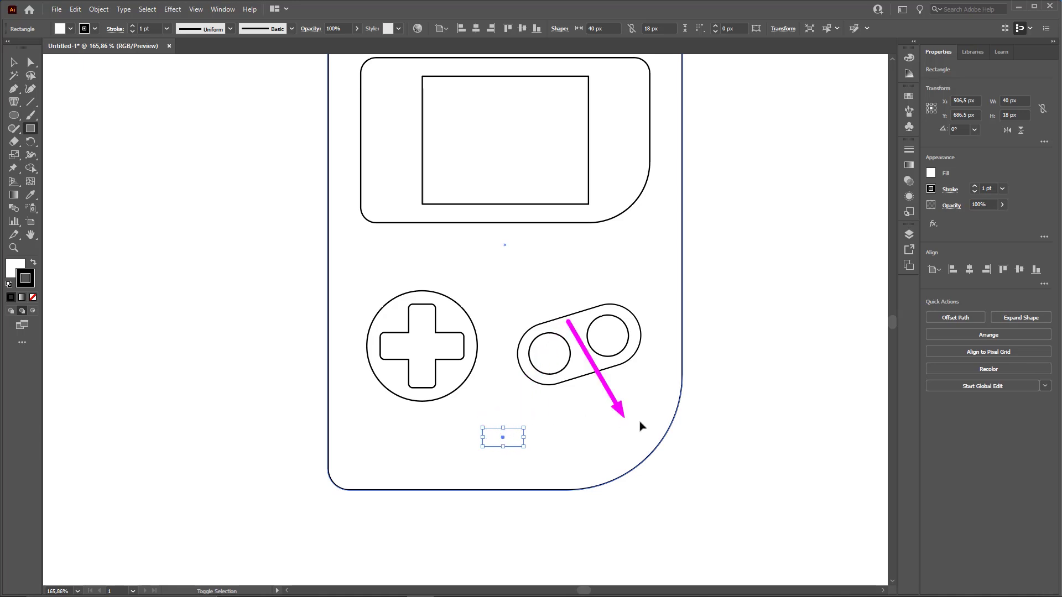
{"action": "left_click", "coordinate": [11, 311]}
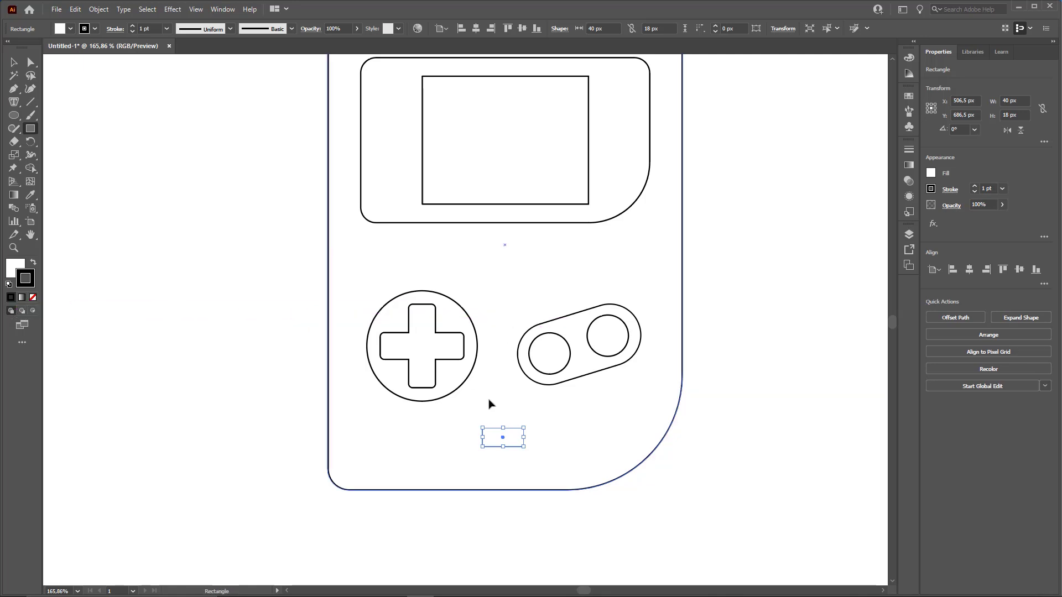
Delete the small rectangle and draw a new one about 36 by 16 px between the controls and the body's lower edge.
{"action": "key", "text": "Delete"}
{"action": "left_click_drag", "start_coordinate": [478, 425], "coordinate": [516, 442]}
{"action": "key", "text": "v"}
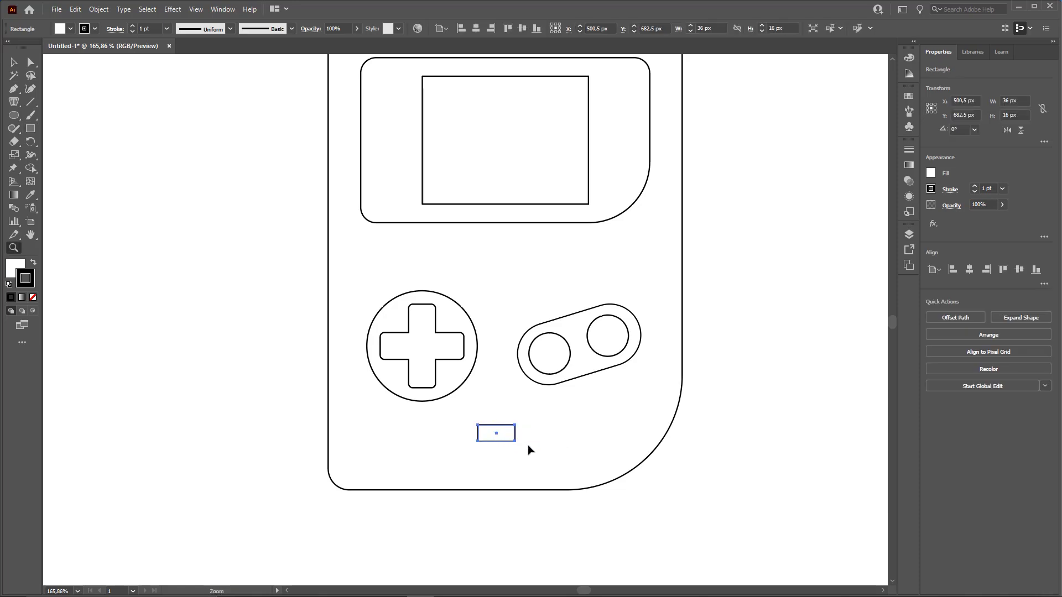
Round the small rectangle's corners fully to an 8 px radius, forming a pill shape.
{"action": "scroll", "coordinate": [526, 442], "scroll_direction": "up", "scroll_amount": 5}
{"action": "left_click_drag", "start_coordinate": [551, 406], "coordinate": [500, 428]}
{"action": "scroll", "coordinate": [548, 420], "scroll_direction": "down", "scroll_amount": 4}
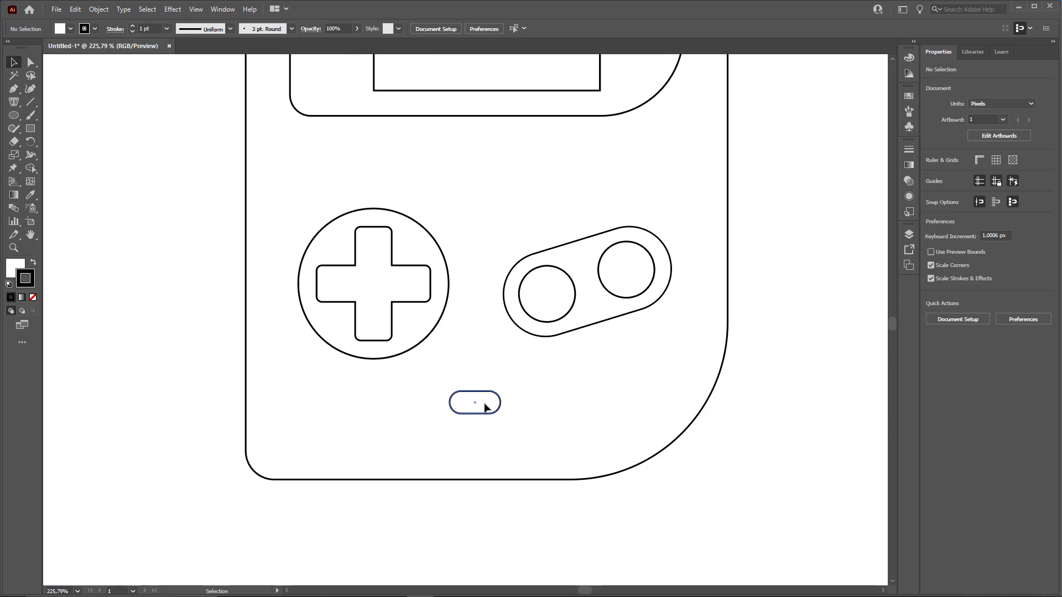
Rotate the small pill counterclockwise, setting its rotation angle to 25°, and deselect it.
{"action": "mouse_move", "coordinate": [504, 391]}
{"action": "left_mouse_down"}
{"action": "mouse_move", "coordinate": [488, 425]}
{"action": "mouse_move", "coordinate": [608, 332]}
{"action": "left_mouse_up"}
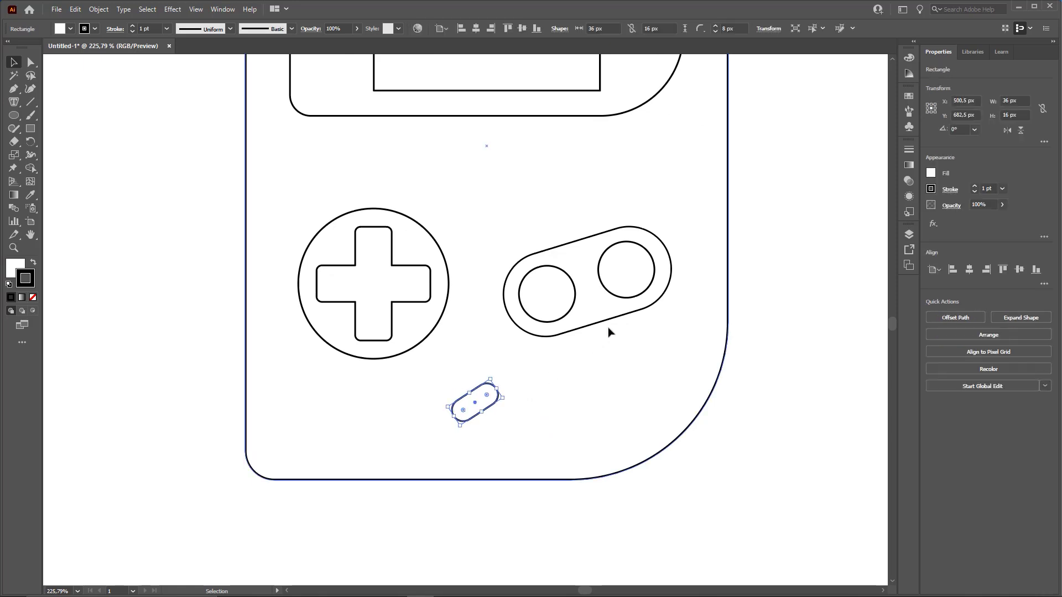
{"action": "left_click", "coordinate": [956, 130]}
{"action": "type", "text": "25"}
{"action": "key", "text": "Return"}
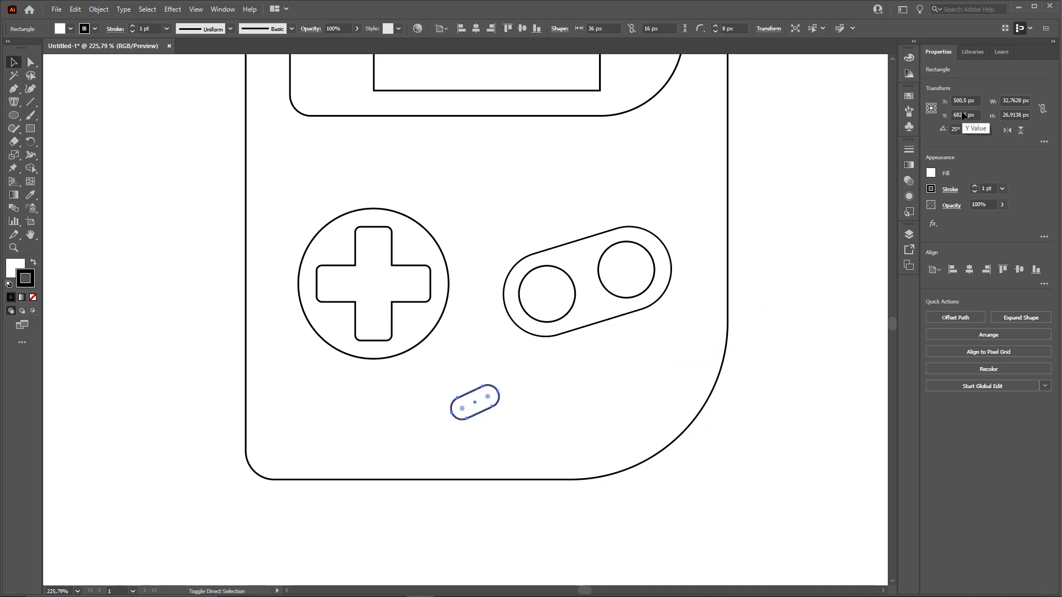
{"action": "left_click", "coordinate": [571, 510]}
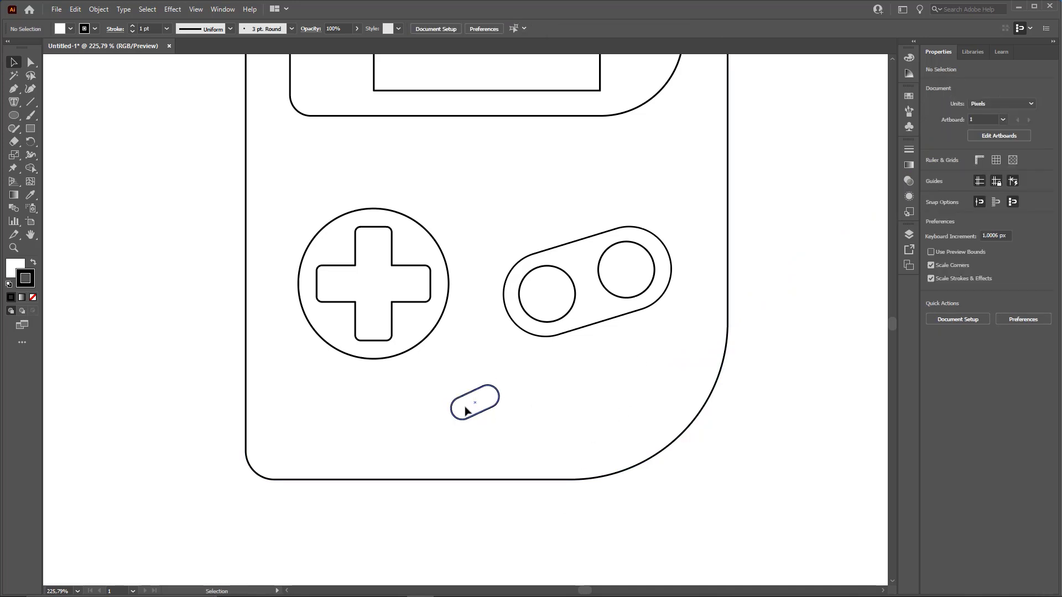
Duplicate the small tilted pill about 41 px to the right and group the two pills.
{"action": "left_click_drag", "start_coordinate": [467, 410], "coordinate": [525, 409], "text": "alt"}
{"action": "left_click", "coordinate": [487, 409], "text": "shift"}
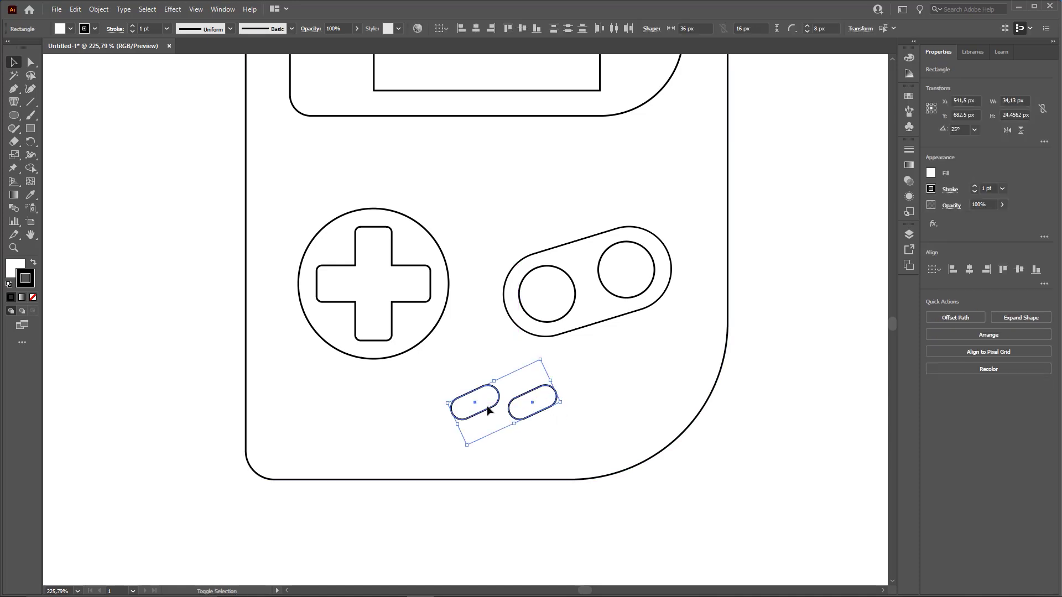
{"action": "right_click", "coordinate": [490, 408]}
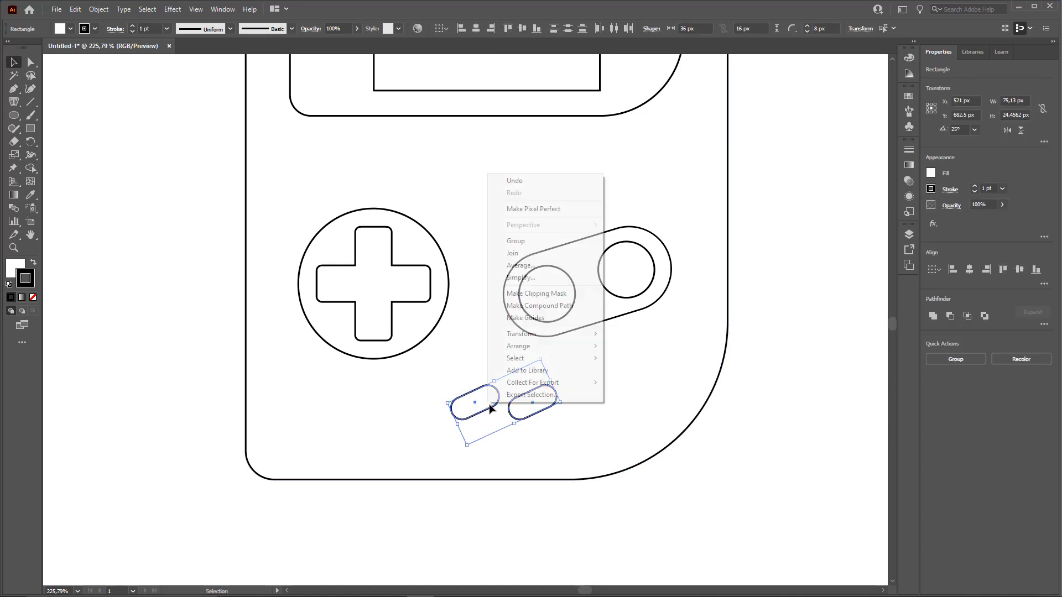
{"action": "left_click", "coordinate": [529, 242]}
Center the pair of small pills horizontally on the artboard and deselect everything.
{"action": "key", "text": "ctrl"}
{"action": "mouse_move", "coordinate": [353, 420]}
{"action": "left_mouse_down"}
{"action": "mouse_move", "coordinate": [479, 85]}
{"action": "mouse_move", "coordinate": [474, 39]}
{"action": "left_mouse_up"}
{"action": "key", "text": "Escape"}
{"action": "left_click", "coordinate": [476, 28]}
{"action": "left_click_drag", "start_coordinate": [602, 359], "coordinate": [470, 372]}
{"action": "left_click_drag", "start_coordinate": [619, 382], "coordinate": [562, 383]}
{"action": "key", "text": "ctrl+shift+a"}
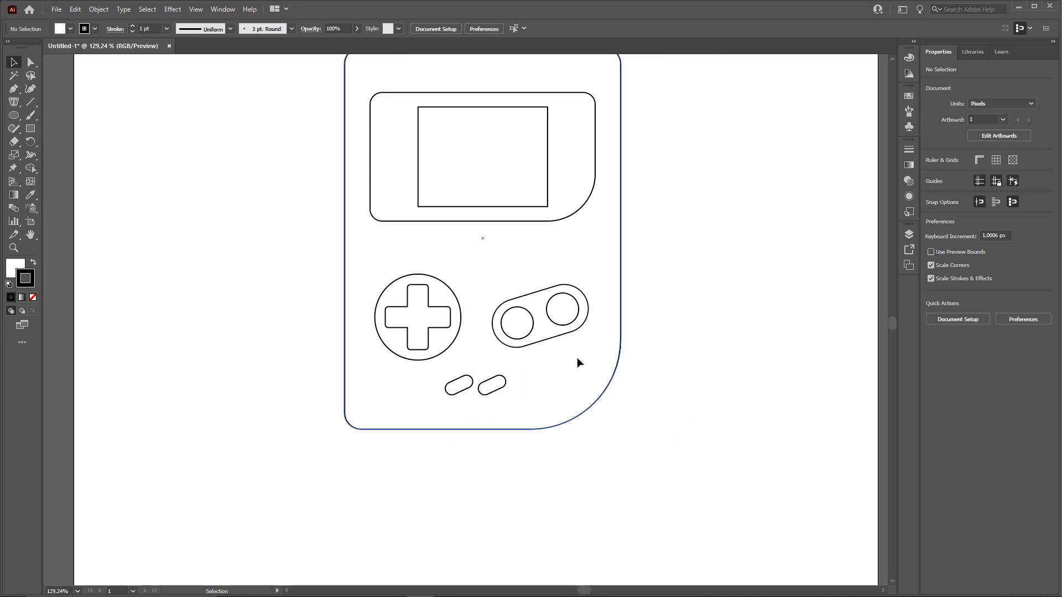
Move the directional pad, the round-button group and the two small pills straight up about 35 px together, and deselect them.
{"action": "left_click", "coordinate": [437, 325]}
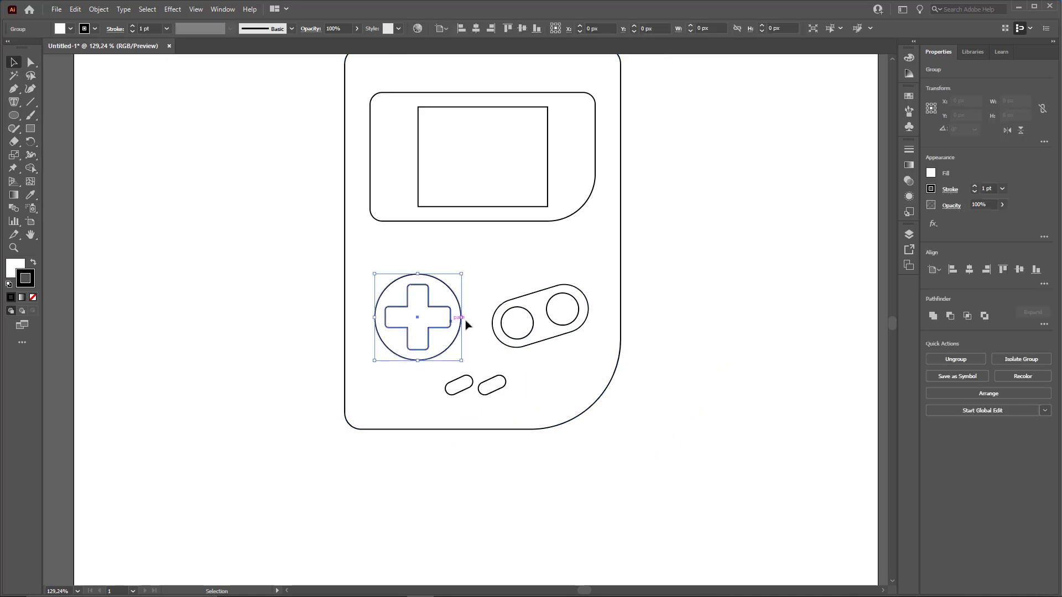
{"action": "left_click", "coordinate": [514, 318], "text": "shift"}
{"action": "left_click", "coordinate": [493, 396], "text": "shift"}
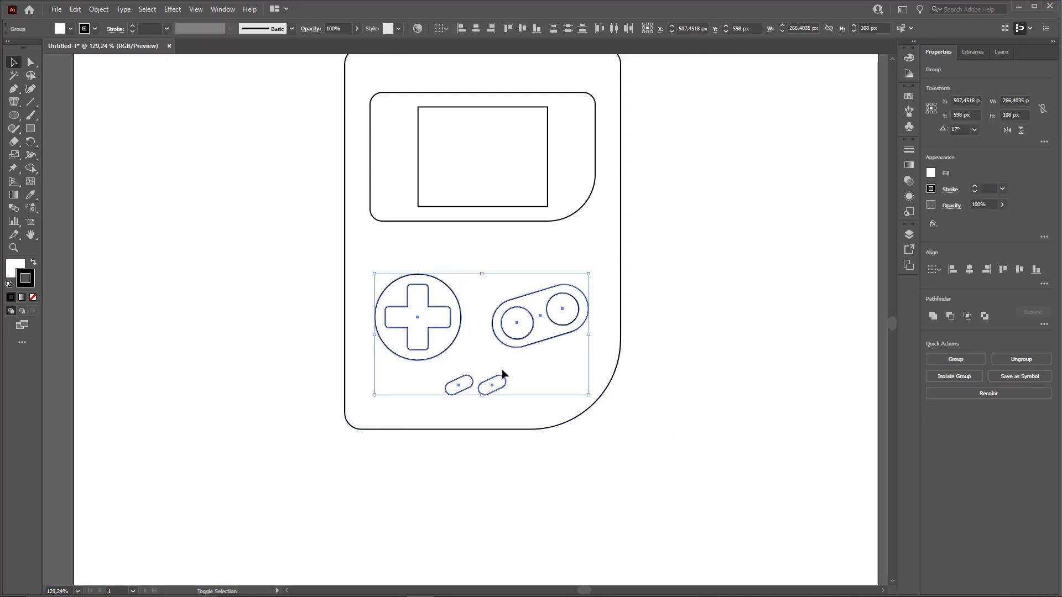
{"action": "left_click_drag", "start_coordinate": [516, 312], "coordinate": [512, 288]}
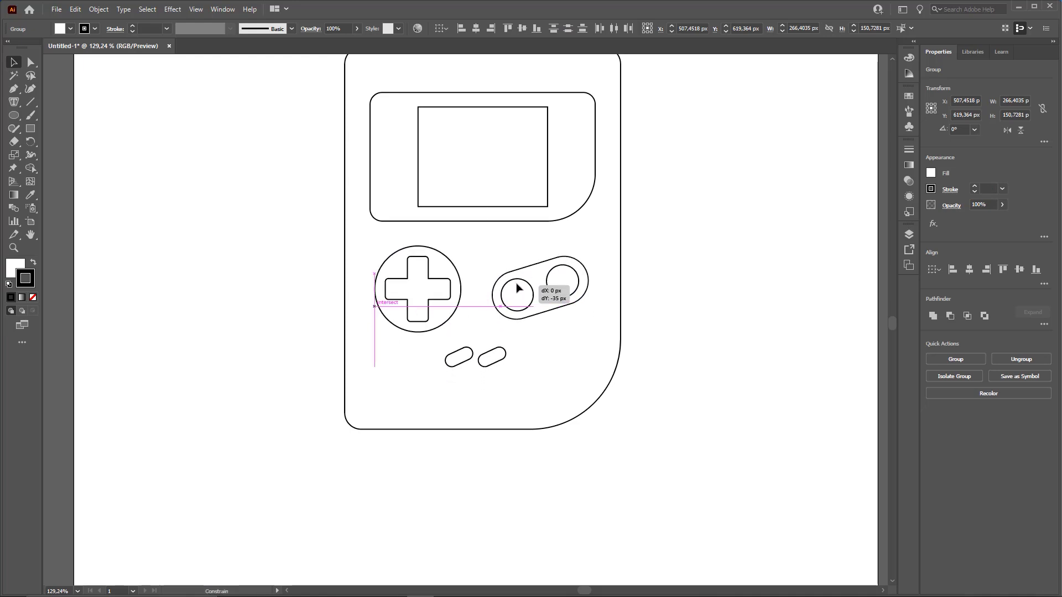
{"action": "left_click", "coordinate": [741, 312]}
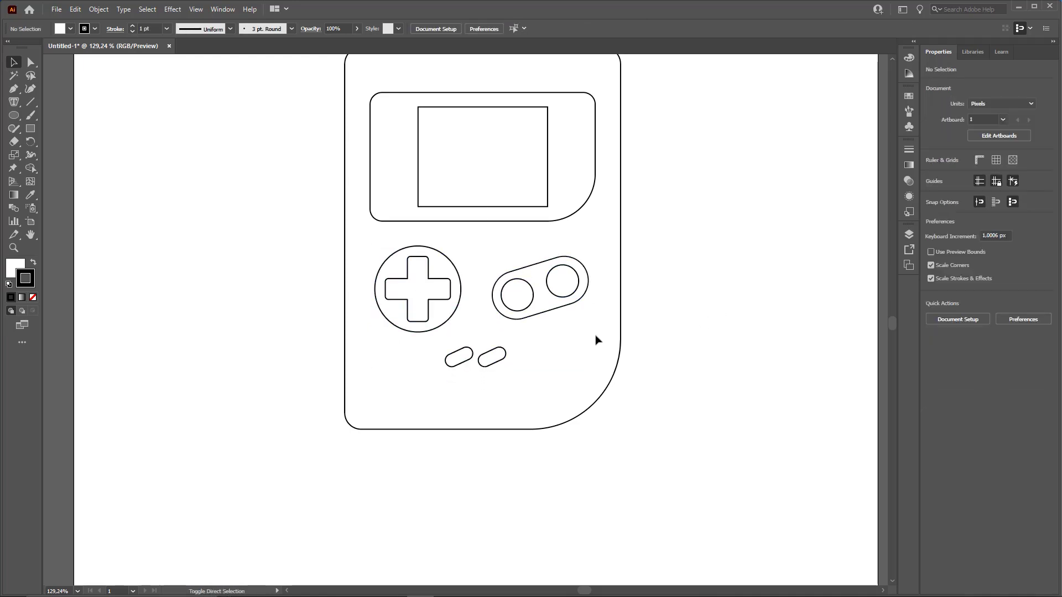
Draw a 58 × 10 px rectangle near the body's large rounded corner and round its corners fully to 5 px.
{"action": "mouse_move", "coordinate": [581, 339]}
{"action": "left_mouse_down"}
{"action": "mouse_move", "coordinate": [605, 373]}
{"action": "mouse_move", "coordinate": [584, 381]}
{"action": "mouse_move", "coordinate": [555, 368]}
{"action": "mouse_move", "coordinate": [534, 430]}
{"action": "left_mouse_up"}
{"action": "left_click", "coordinate": [31, 128]}
{"action": "key", "text": "z"}
{"action": "left_click_drag", "start_coordinate": [509, 367], "coordinate": [563, 390]}
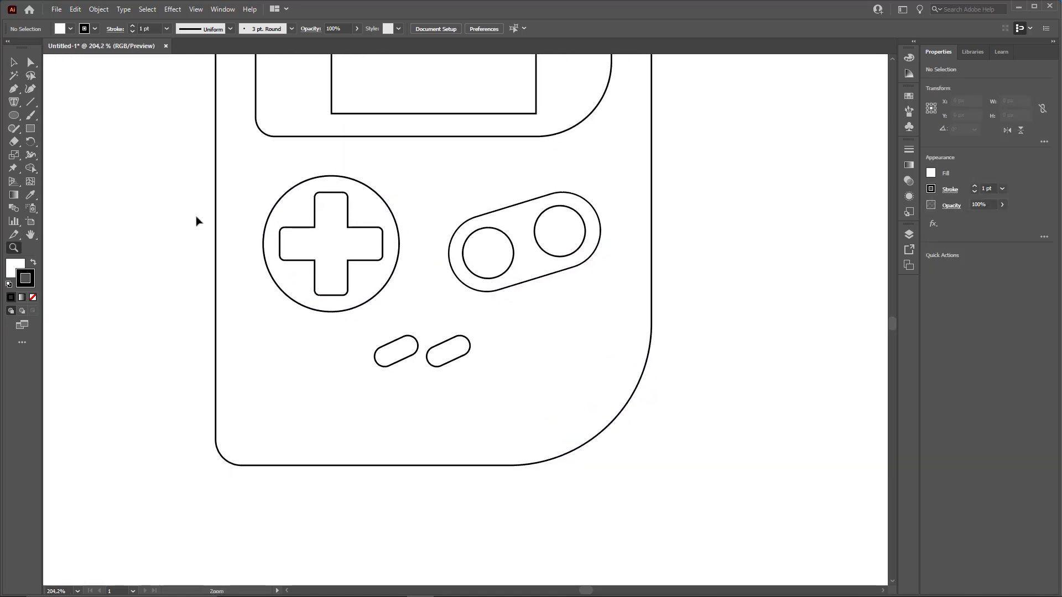
{"action": "left_click", "coordinate": [30, 130]}
{"action": "mouse_move", "coordinate": [497, 397]}
{"action": "left_mouse_down"}
{"action": "mouse_move", "coordinate": [590, 406]}
{"action": "mouse_move", "coordinate": [492, 415]}
{"action": "left_mouse_up"}
{"action": "key", "text": "v"}
{"action": "key", "text": "ctrl+space"}
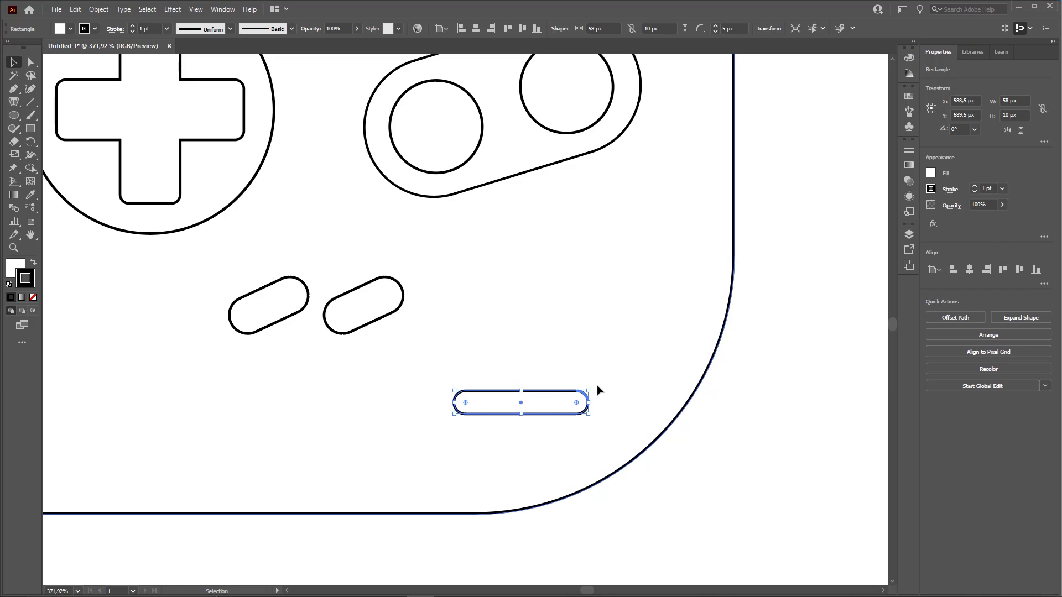
Rotate the thin rounded bar so its rotation angle is 315°.
{"action": "left_click_drag", "start_coordinate": [595, 388], "coordinate": [612, 434]}
{"action": "key", "text": "ctrl+z"}
{"action": "left_click", "coordinate": [588, 399]}
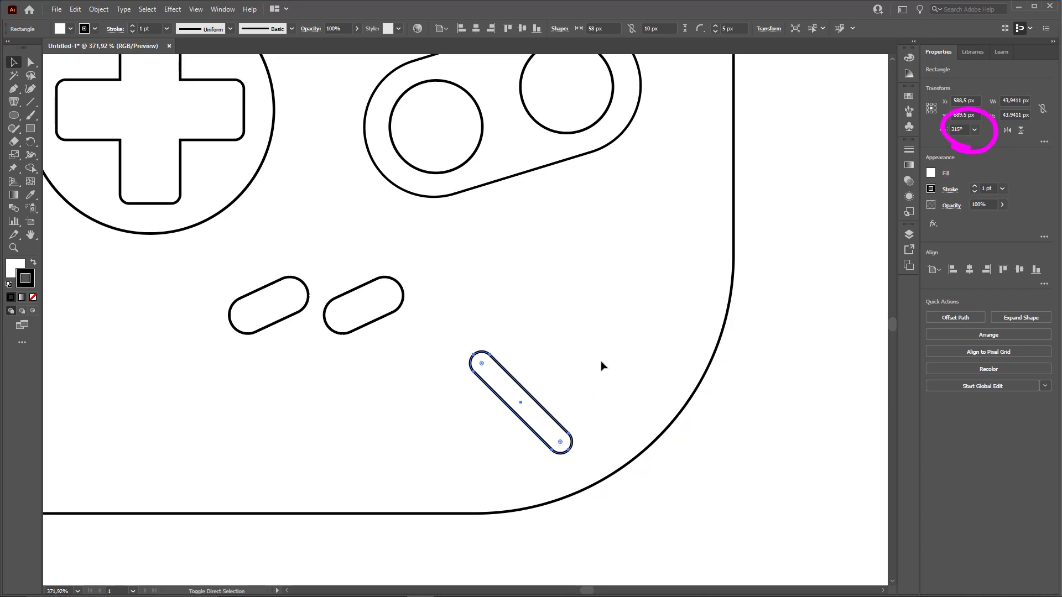
Duplicate the tilted bar, placing the copy about 60 px to the right of and 50 px above the original, and deselect.
{"action": "left_click_drag", "start_coordinate": [531, 432], "coordinate": [597, 363]}
{"action": "scroll", "coordinate": [498, 445], "scroll_direction": "down", "scroll_amount": 2}
{"action": "left_click_drag", "start_coordinate": [486, 446], "coordinate": [500, 446]}
{"action": "left_click_drag", "start_coordinate": [605, 354], "coordinate": [608, 351]}
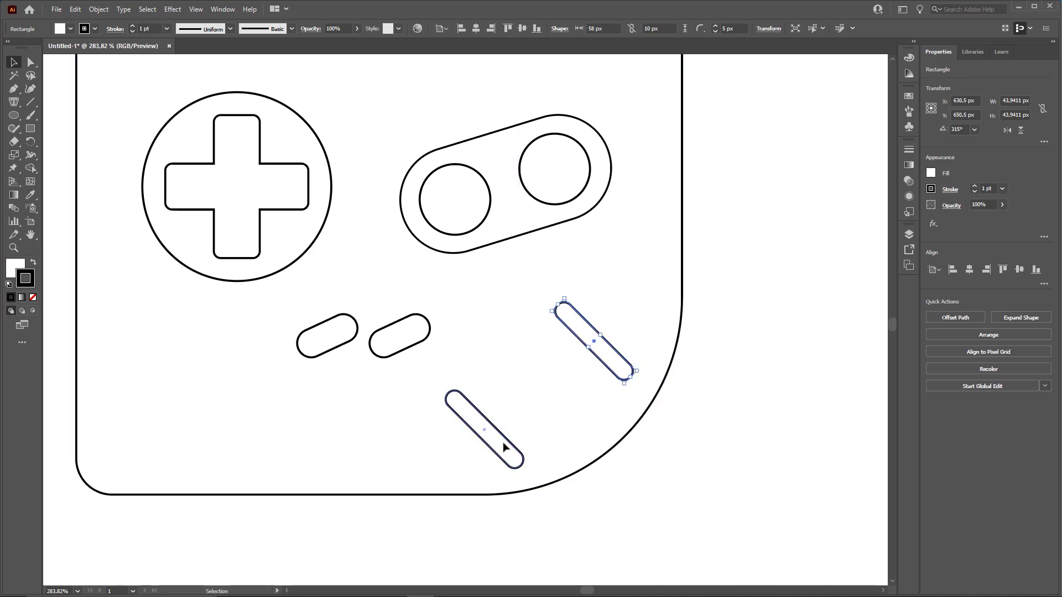
{"action": "left_click_drag", "start_coordinate": [503, 446], "coordinate": [507, 447]}
{"action": "left_click", "coordinate": [777, 432]}
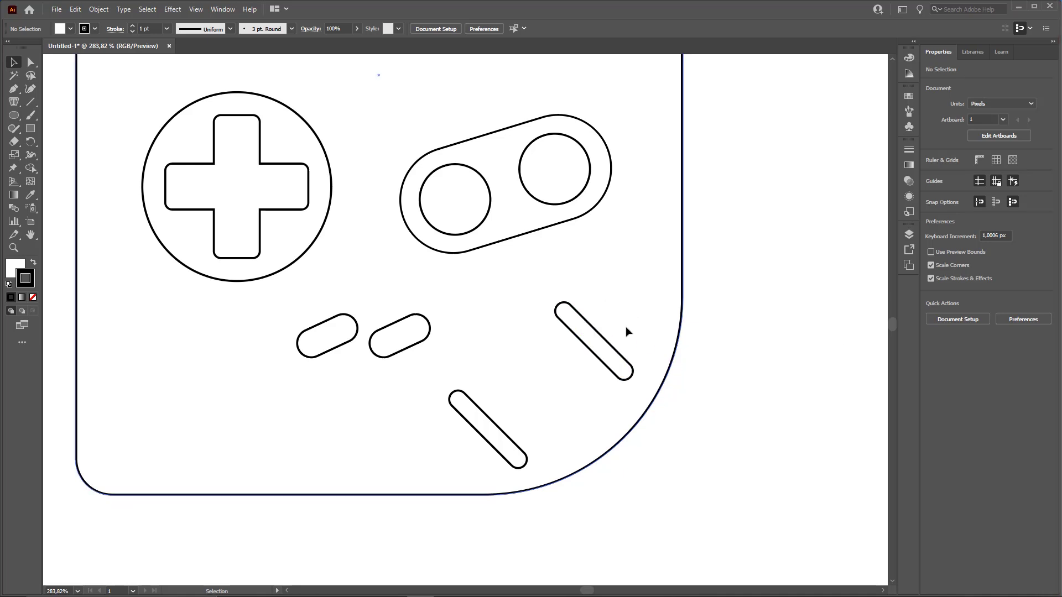
Blend the two tilted bars together with the Blend tool.
{"action": "left_click", "coordinate": [13, 214]}
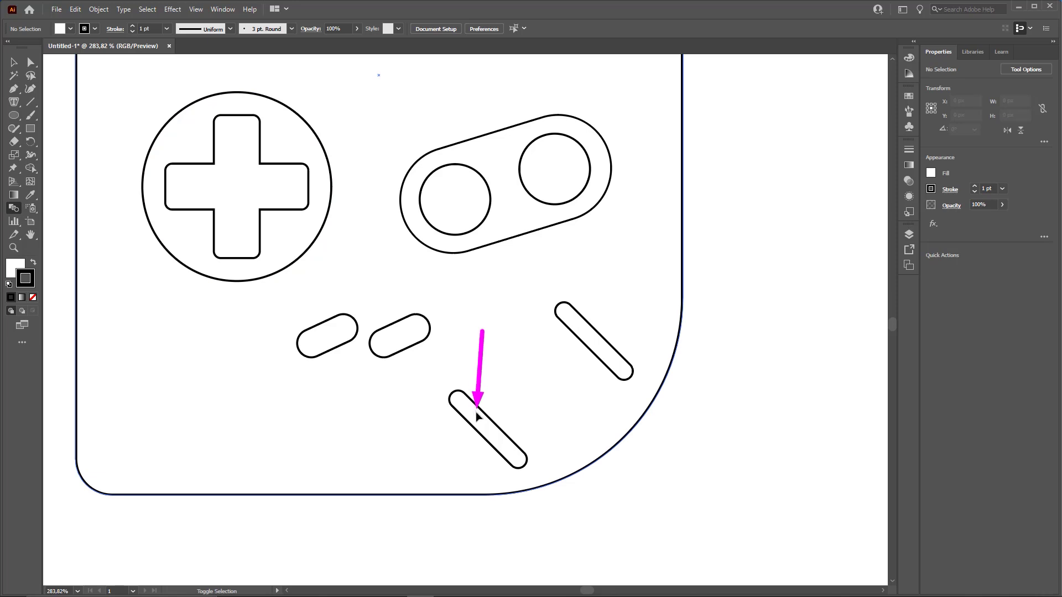
{"action": "left_click", "coordinate": [582, 334]}
{"action": "key", "text": "ctrl"}
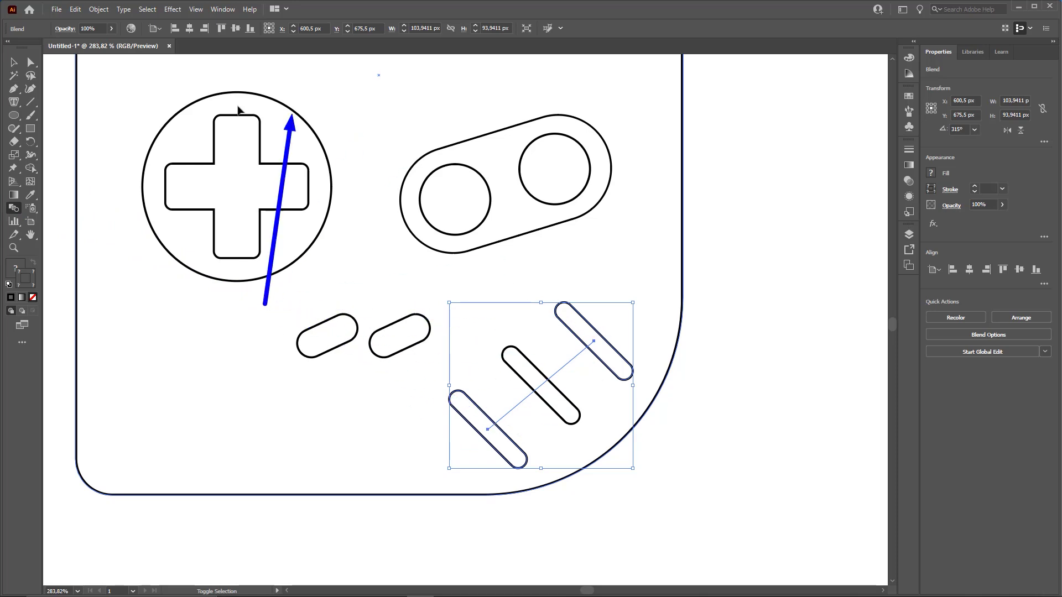
Set the bar blend's spacing to Specified Steps with a value of 4 and deselect the blend.
{"action": "double_click", "coordinate": [14, 209]}
{"action": "left_click_drag", "start_coordinate": [683, 145], "coordinate": [778, 165]}
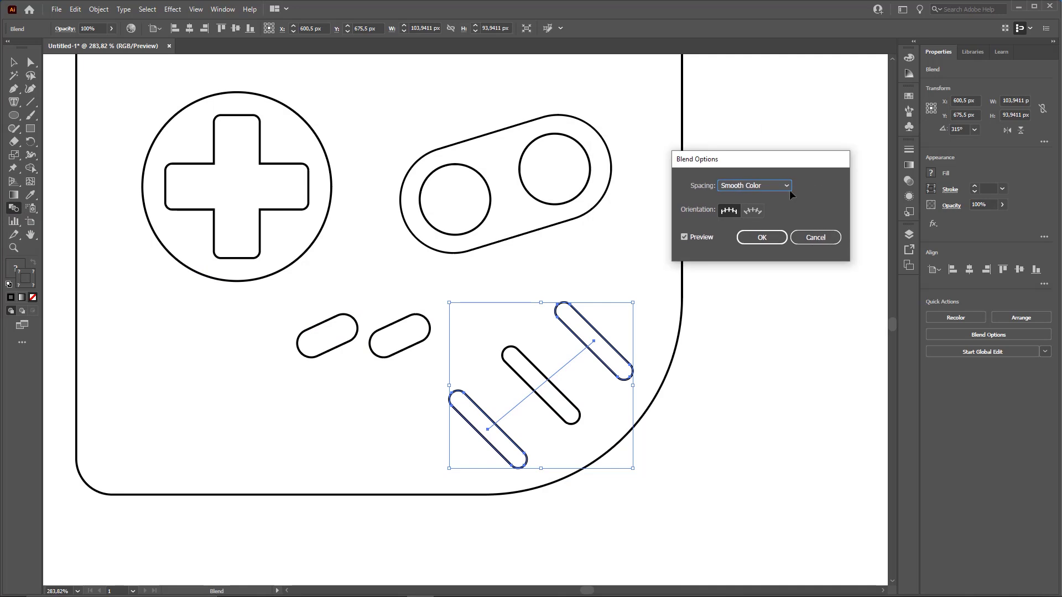
{"action": "left_click", "coordinate": [742, 186]}
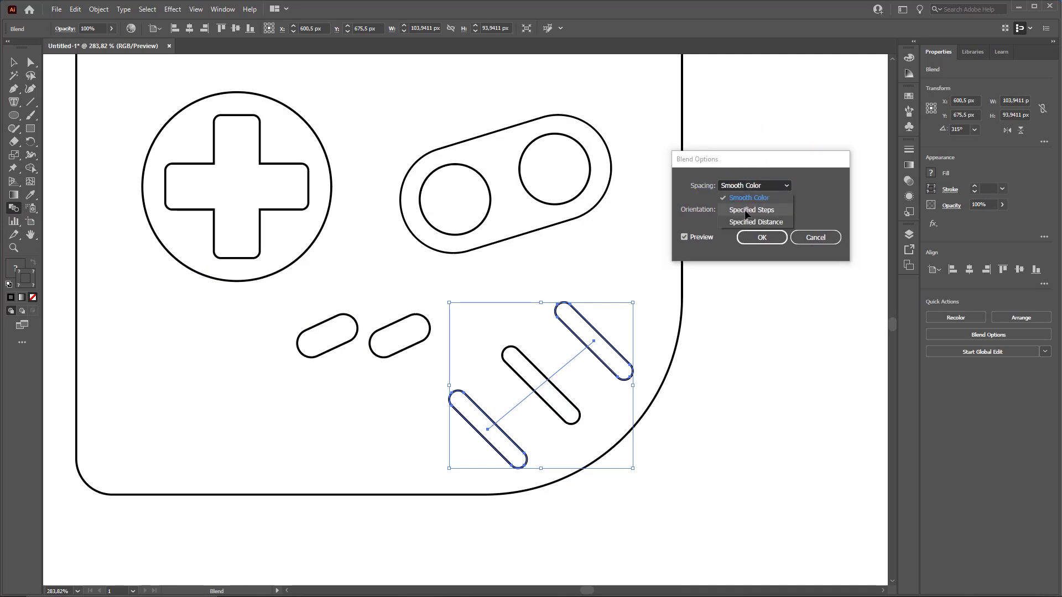
{"action": "left_click", "coordinate": [752, 210]}
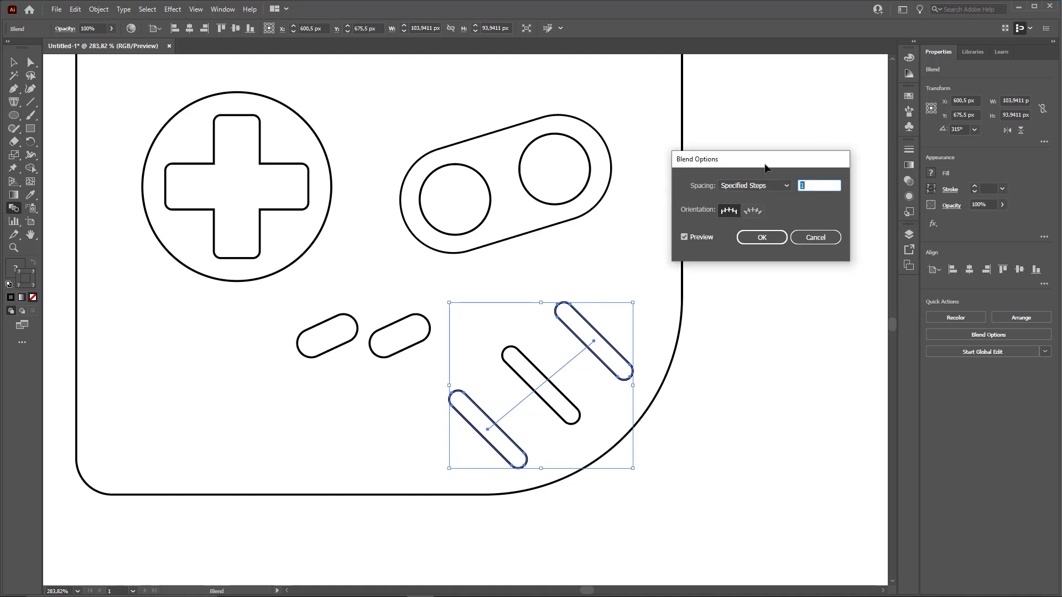
{"action": "left_click_drag", "start_coordinate": [765, 164], "coordinate": [699, 161]}
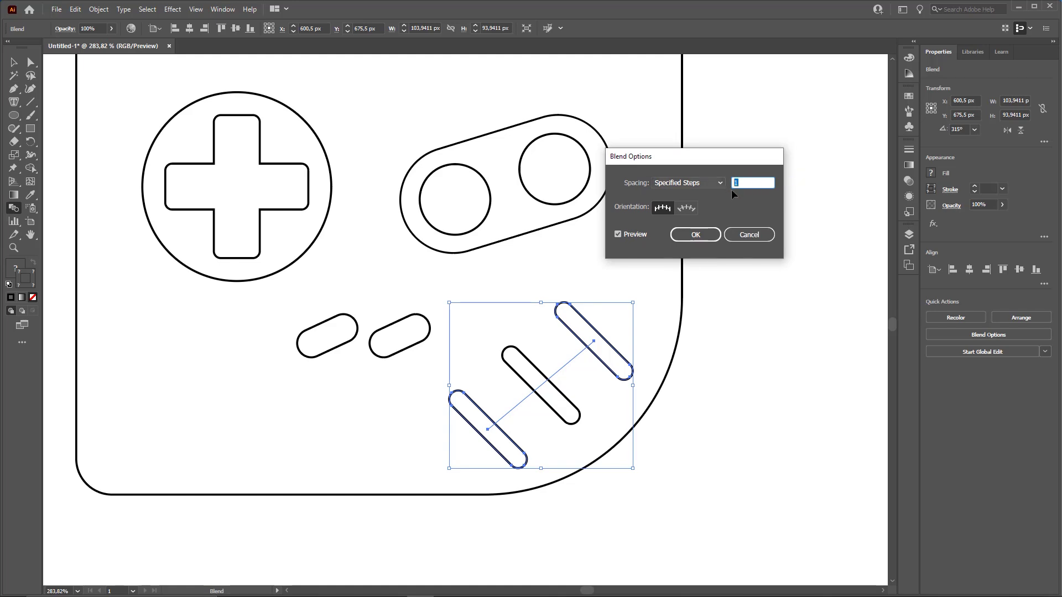
{"action": "type", "text": "4"}
{"action": "left_click", "coordinate": [696, 235]}
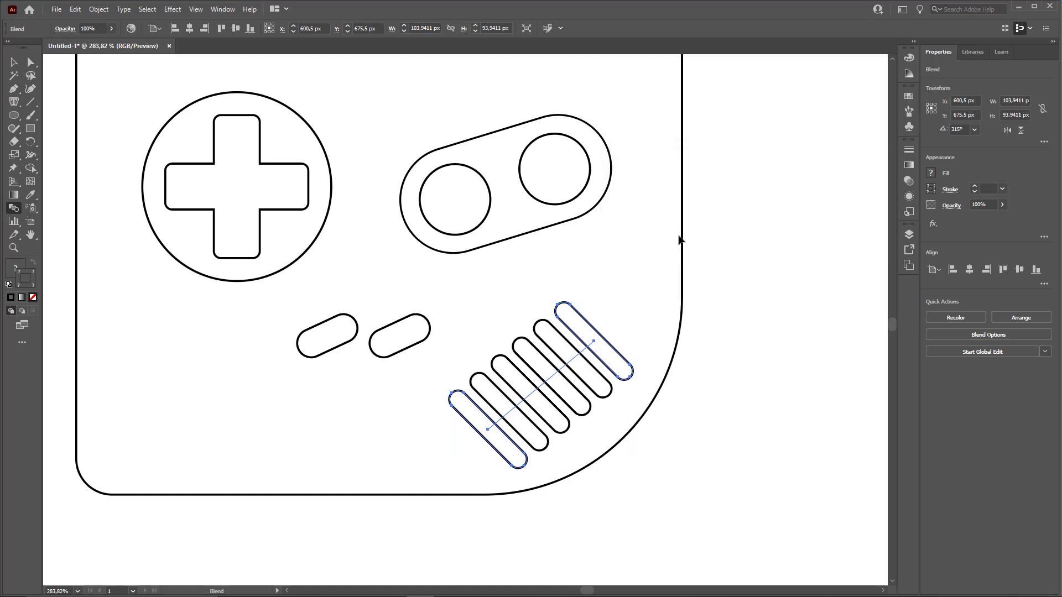
{"action": "key", "text": "v"}
{"action": "left_click", "coordinate": [706, 316]}
Spread the blend's two end bars to about 70 px apart horizontally and 55 px vertically, and deselect them.
{"action": "key", "text": "z"}
{"action": "left_click_drag", "start_coordinate": [618, 353], "coordinate": [595, 356]}
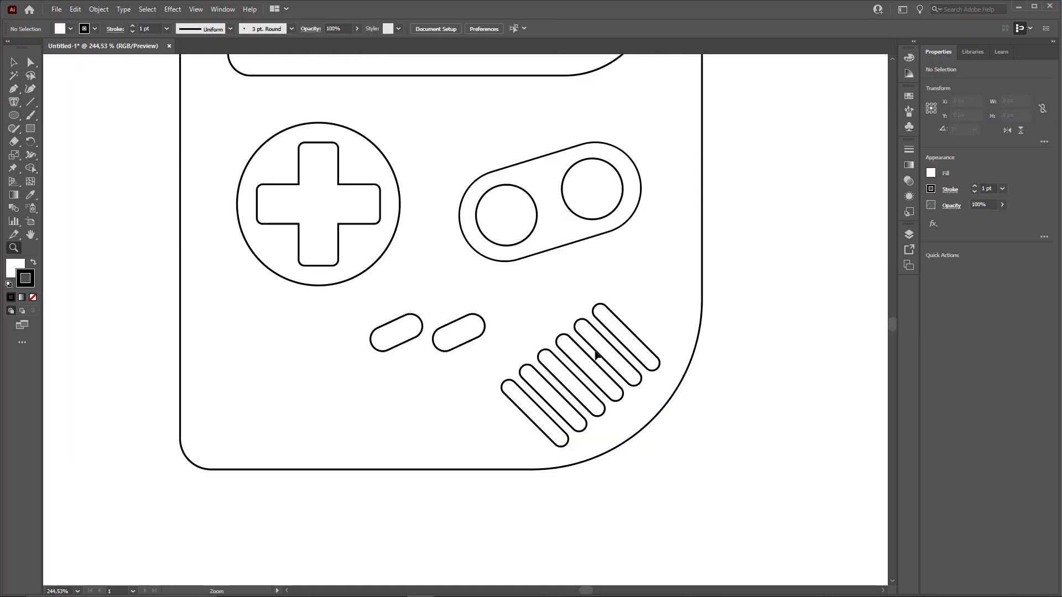
{"action": "key", "text": "v"}
{"action": "mouse_move", "coordinate": [671, 232]}
{"action": "left_mouse_down"}
{"action": "mouse_move", "coordinate": [504, 399]}
{"action": "mouse_move", "coordinate": [521, 403]}
{"action": "mouse_move", "coordinate": [24, 62]}
{"action": "mouse_move", "coordinate": [36, 63]}
{"action": "left_mouse_up"}
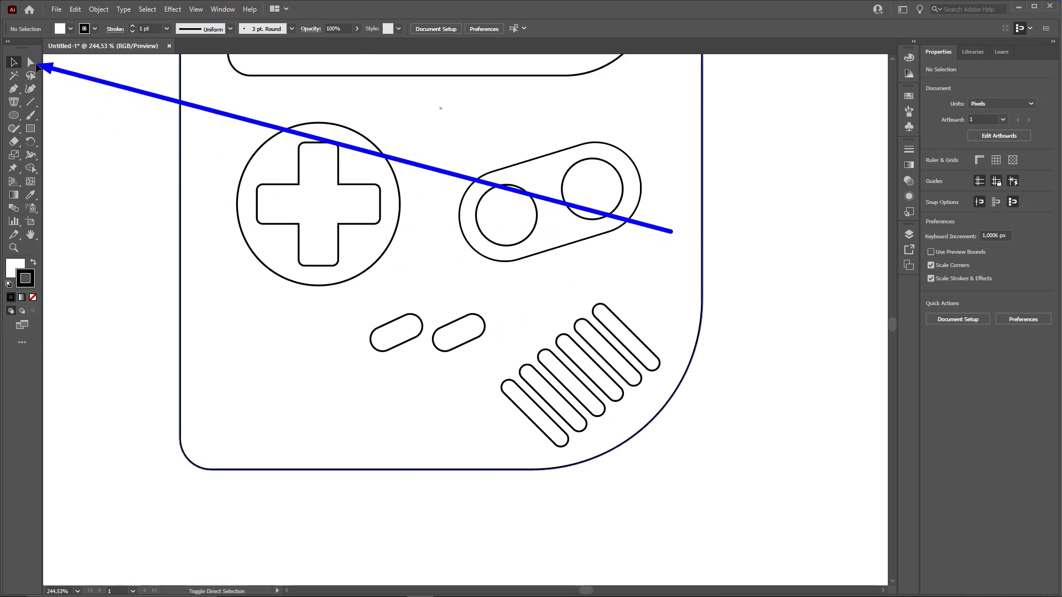
{"action": "left_click", "coordinate": [31, 63]}
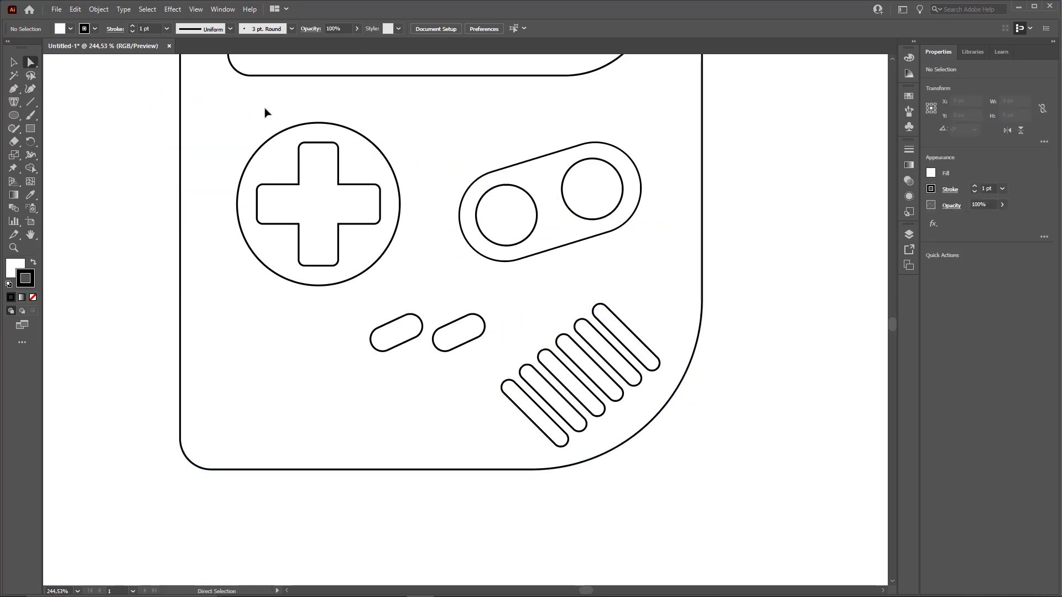
{"action": "left_click", "coordinate": [612, 330]}
{"action": "left_click_drag", "start_coordinate": [612, 330], "coordinate": [636, 311]}
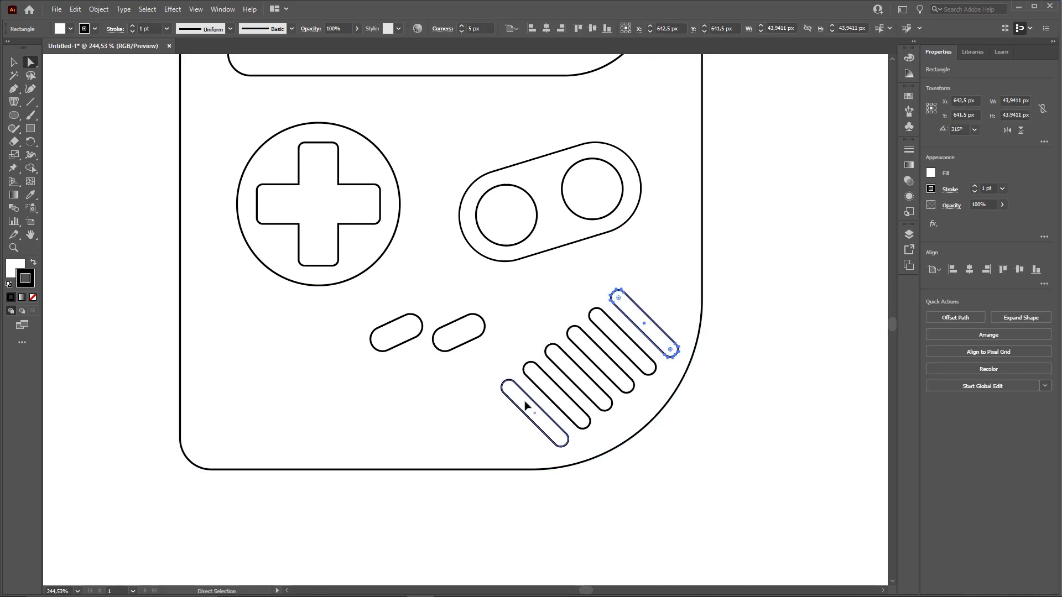
{"action": "left_click_drag", "start_coordinate": [524, 403], "coordinate": [513, 414]}
{"action": "left_click_drag", "start_coordinate": [629, 315], "coordinate": [623, 324]}
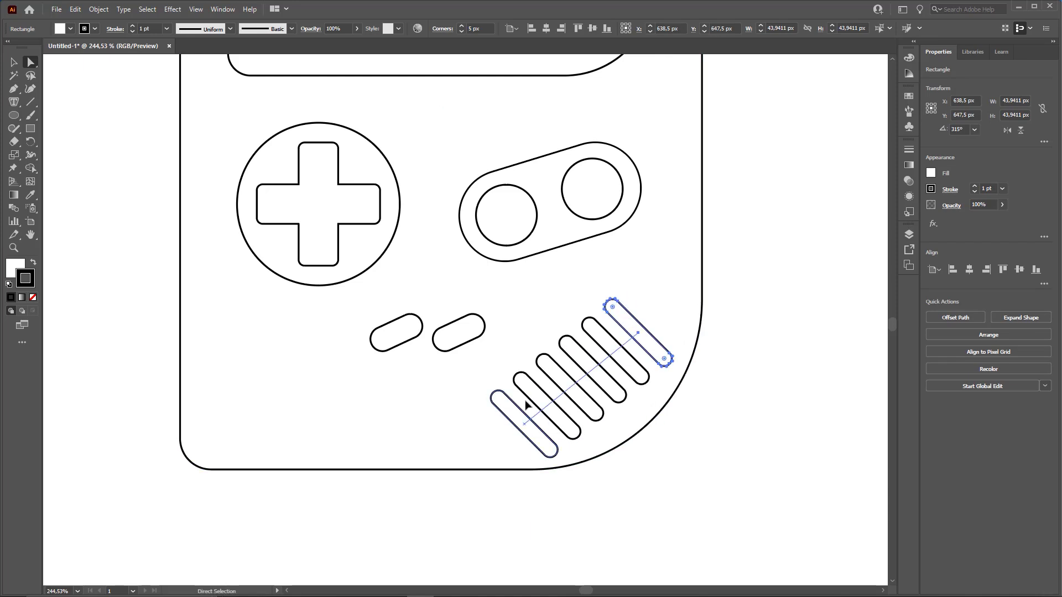
{"action": "left_click_drag", "start_coordinate": [515, 408], "coordinate": [525, 400]}
{"action": "scroll", "coordinate": [714, 357], "scroll_direction": "down", "scroll_amount": 3}
{"action": "key", "text": "v"}
{"action": "left_click", "coordinate": [724, 339]}
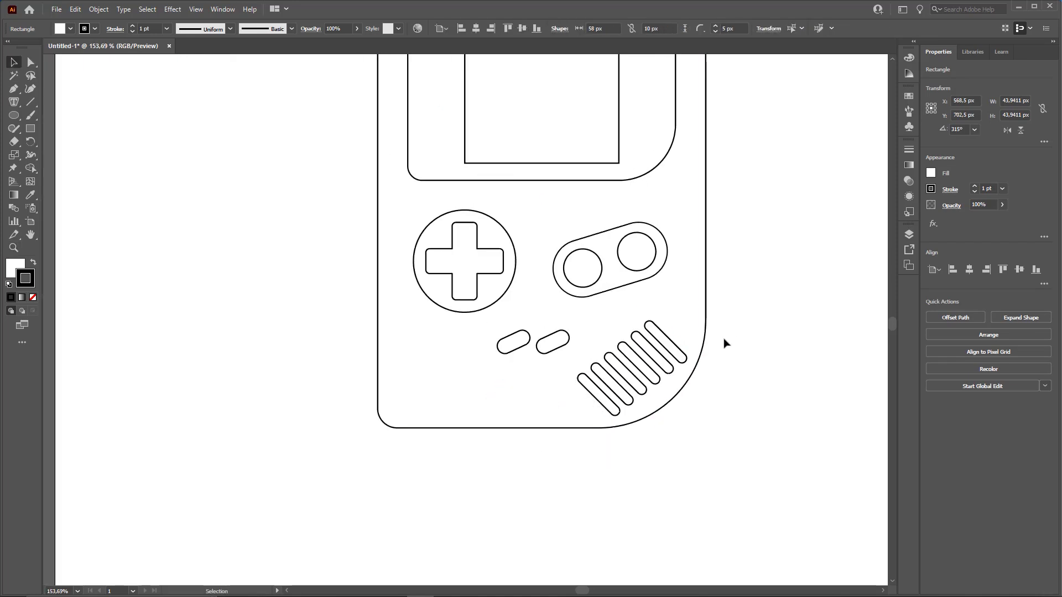
Expand the speaker bar blend into separate shapes with Object, Fill and Stroke included, and deselect it.
{"action": "left_click_drag", "start_coordinate": [724, 339], "coordinate": [680, 370]}
{"action": "left_click_drag", "start_coordinate": [611, 387], "coordinate": [511, 395]}
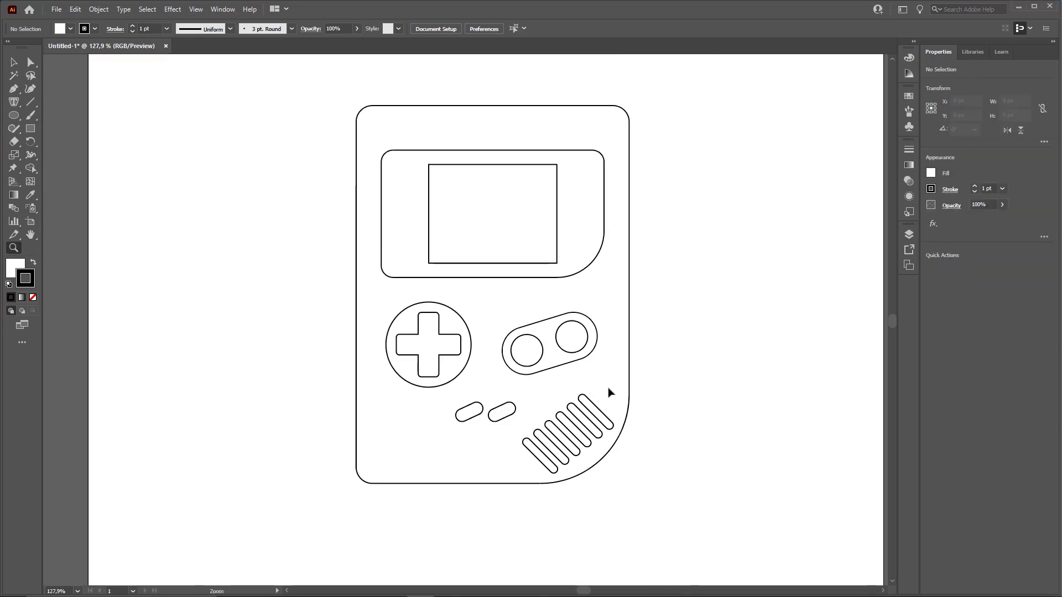
{"action": "key", "text": "v"}
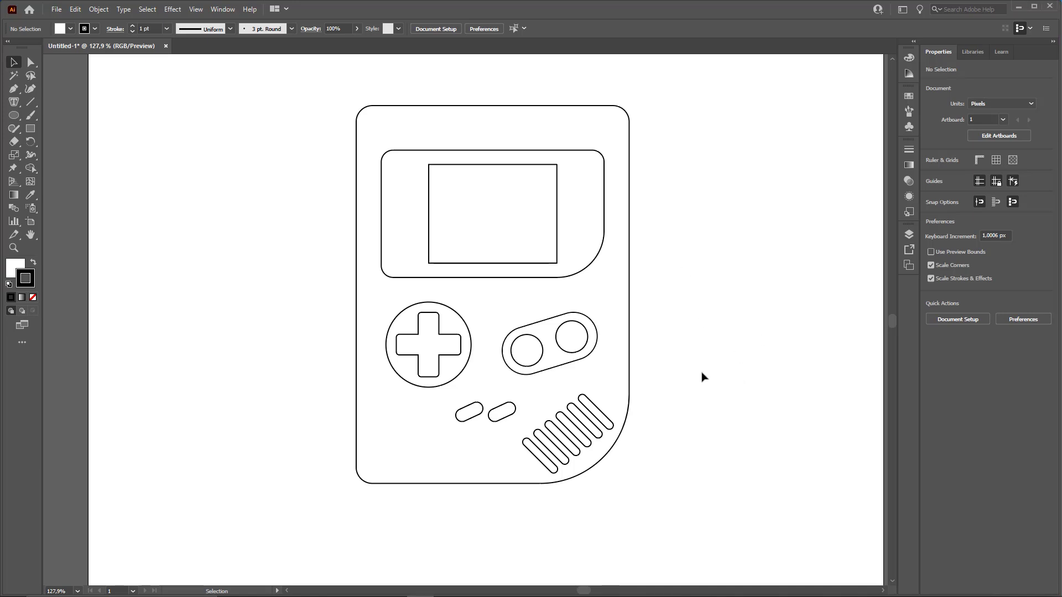
{"action": "key", "text": "ctrl"}
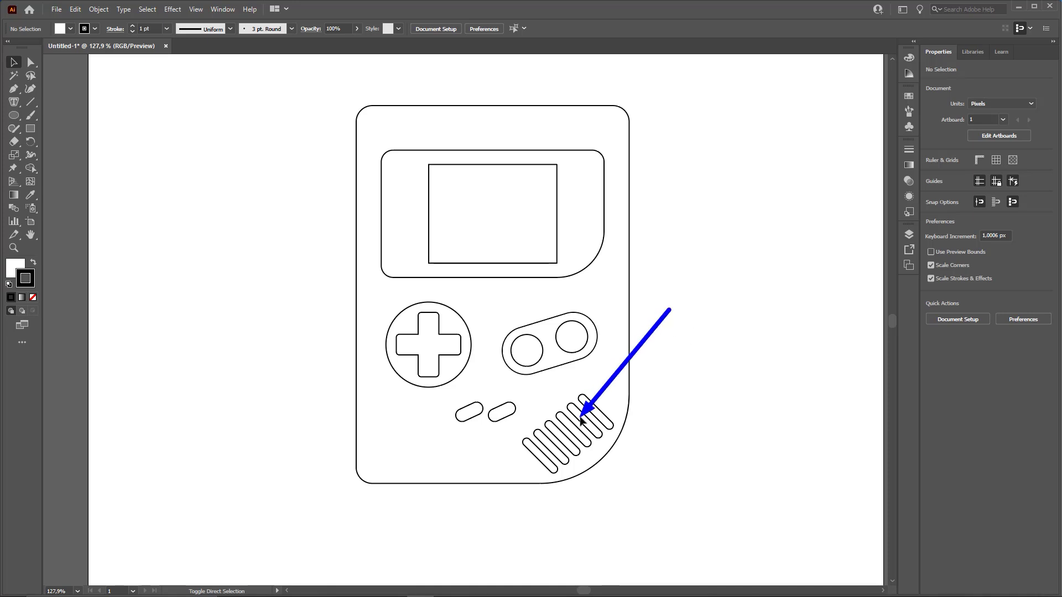
{"action": "left_click", "coordinate": [577, 435]}
{"action": "key", "text": "ctrl"}
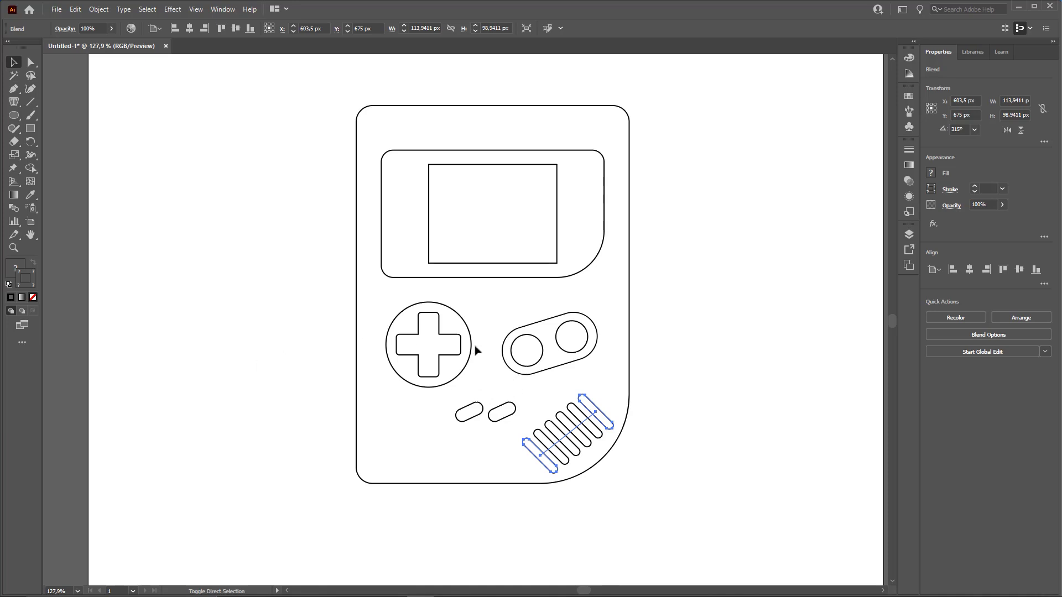
{"action": "left_click", "coordinate": [99, 11]}
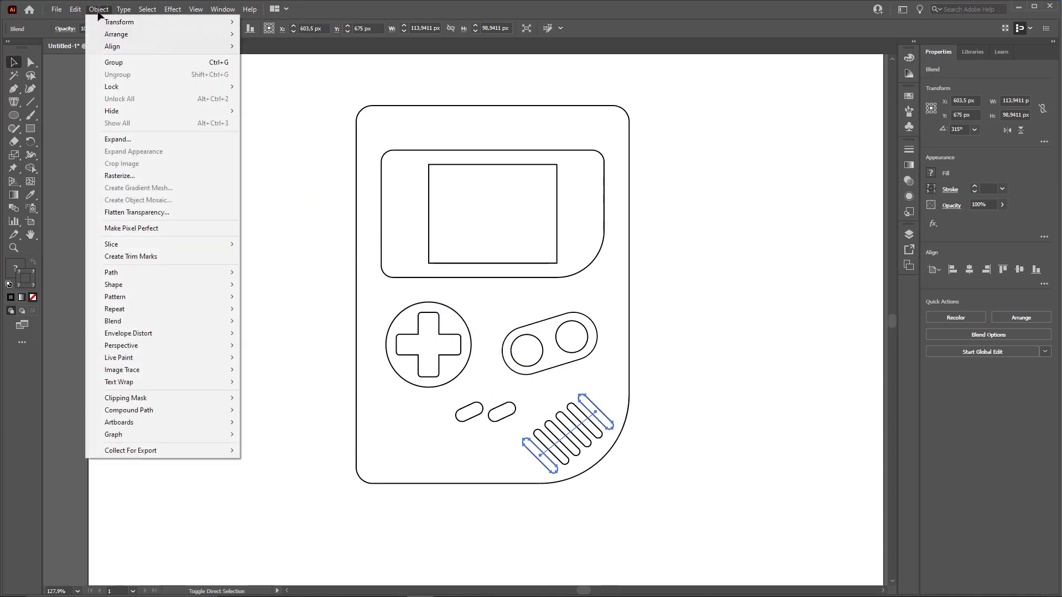
{"action": "left_click", "coordinate": [138, 139]}
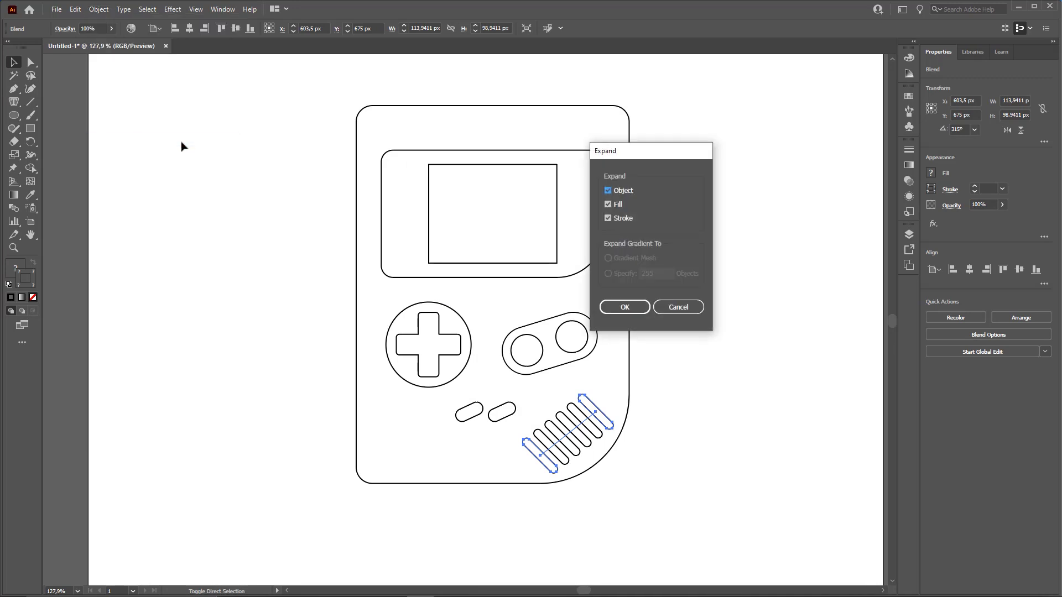
{"action": "left_click", "coordinate": [637, 304]}
{"action": "left_click", "coordinate": [781, 396]}
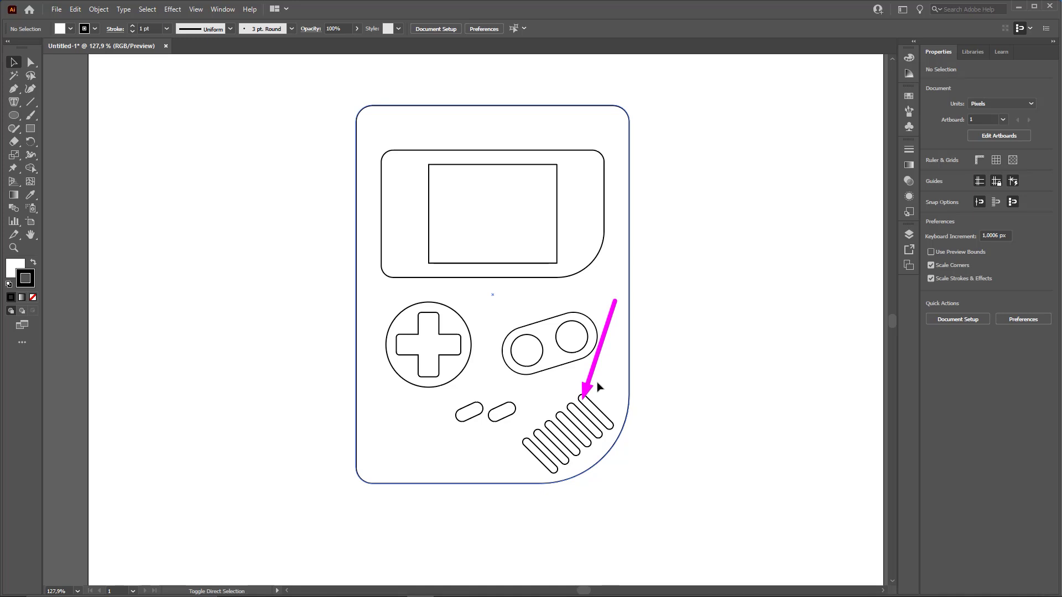
Draw three tall vertical rectangles side by side over the screen, two narrow ones and a wider one of 24 × 186 px.
{"action": "key", "text": "z"}
{"action": "mouse_move", "coordinate": [510, 240]}
{"action": "left_mouse_down"}
{"action": "mouse_move", "coordinate": [533, 358]}
{"action": "mouse_move", "coordinate": [527, 396]}
{"action": "left_mouse_up"}
{"action": "key", "text": "m"}
{"action": "scroll", "coordinate": [431, 255], "scroll_direction": "down", "scroll_amount": 1}
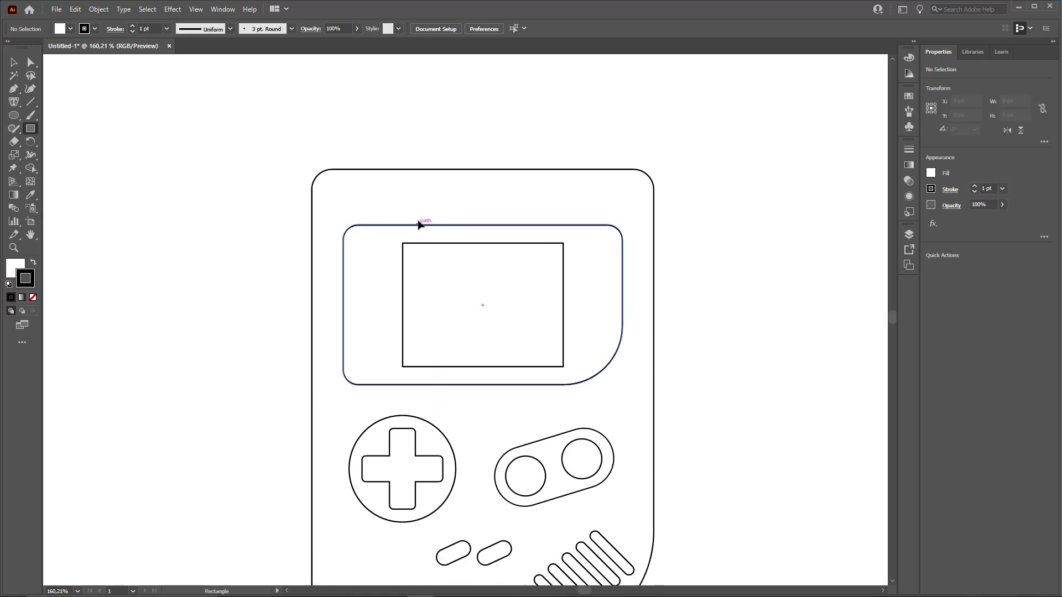
{"action": "left_click_drag", "start_coordinate": [415, 218], "coordinate": [423, 406]}
{"action": "left_click_drag", "start_coordinate": [431, 234], "coordinate": [431, 391]}
{"action": "key", "text": "ctrl+z"}
{"action": "left_click_drag", "start_coordinate": [430, 233], "coordinate": [439, 385]}
{"action": "left_click_drag", "start_coordinate": [446, 212], "coordinate": [471, 397]}
Group the three vertical rectangles over the screen.
{"action": "key", "text": "v"}
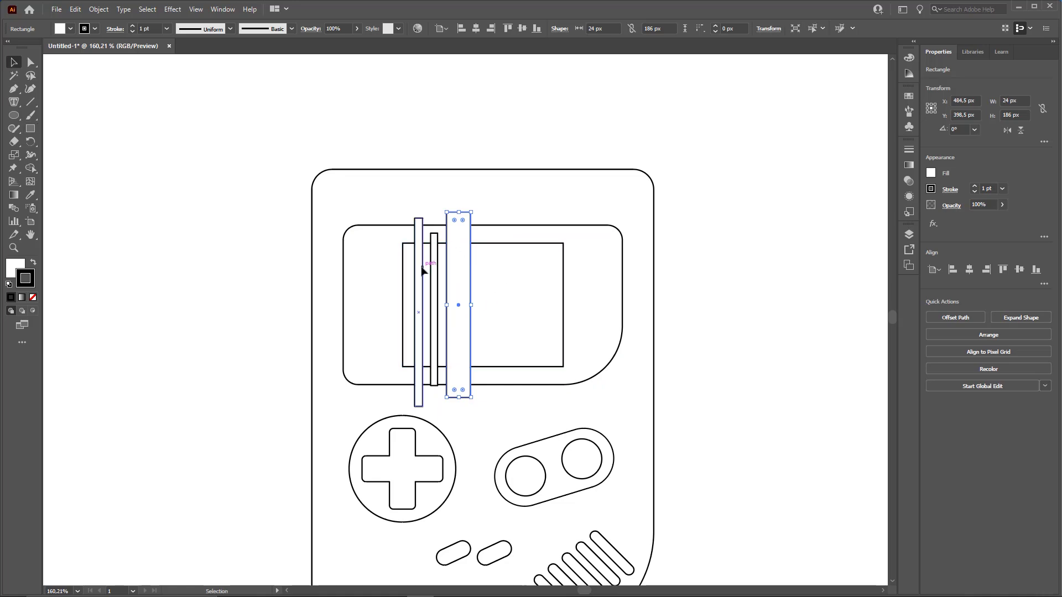
{"action": "left_click", "coordinate": [420, 271]}
{"action": "left_click", "coordinate": [434, 266], "text": "shift"}
{"action": "left_click", "coordinate": [468, 271], "text": "shift"}
{"action": "right_click", "coordinate": [468, 271]}
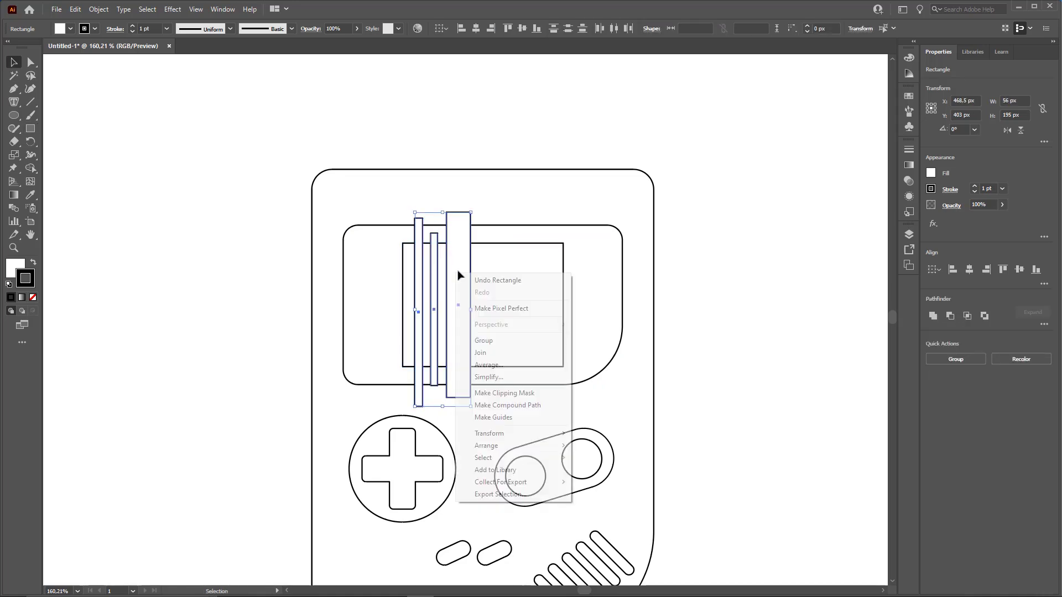
{"action": "left_click", "coordinate": [503, 339]}
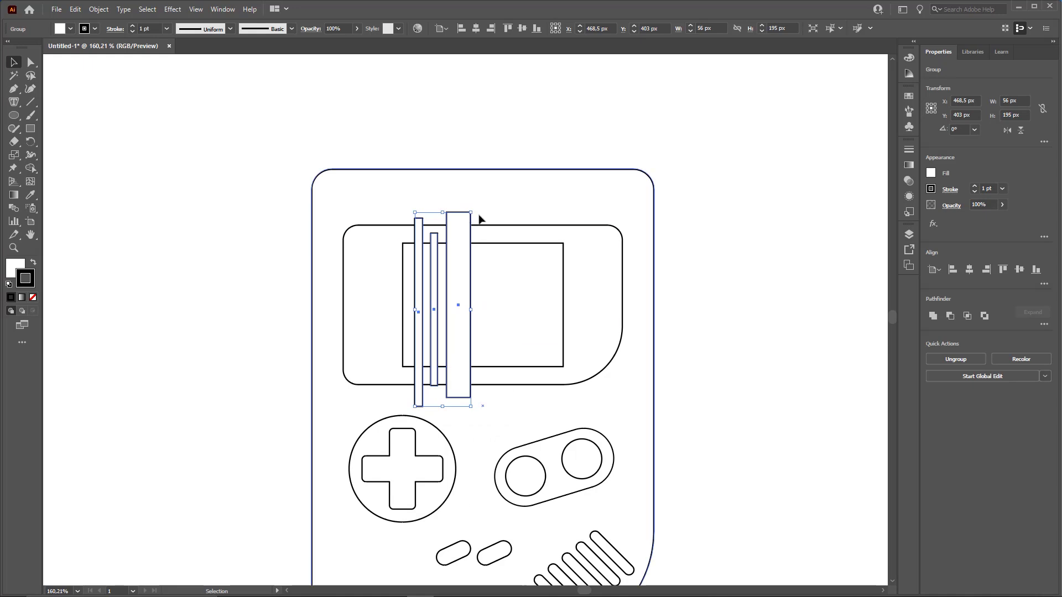
Rotate the rectangle group to 315° and enlarge it diagonally across the screen to about 269 × 251 px overall.
{"action": "left_click_drag", "start_coordinate": [476, 210], "coordinate": [534, 235]}
{"action": "left_click_drag", "start_coordinate": [512, 273], "coordinate": [528, 270]}
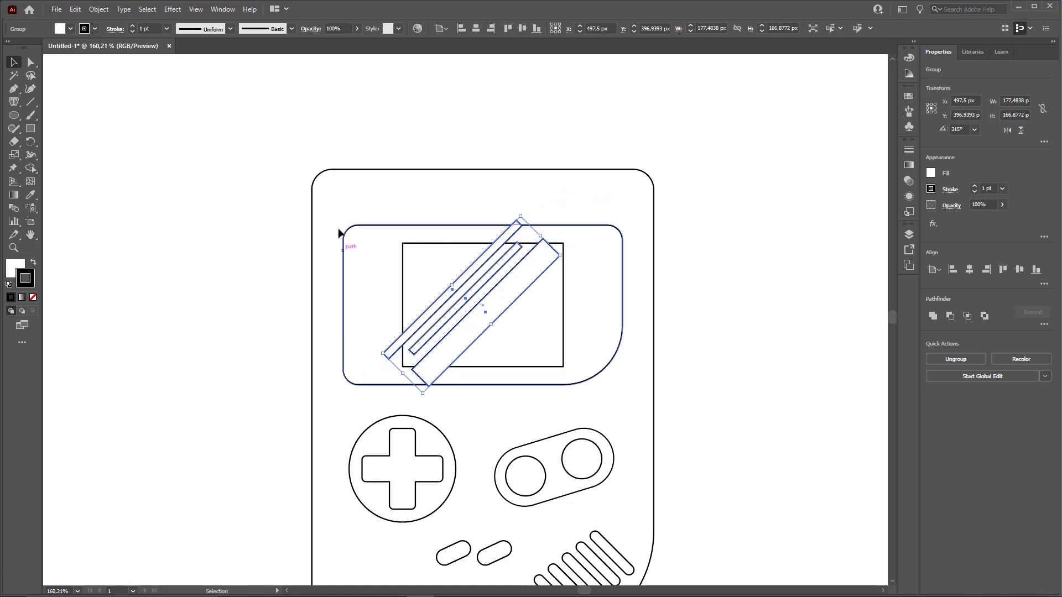
{"action": "left_click_drag", "start_coordinate": [402, 375], "coordinate": [363, 412]}
{"action": "mouse_move", "coordinate": [540, 236]}
{"action": "left_mouse_down"}
{"action": "mouse_move", "coordinate": [559, 220]}
{"action": "mouse_move", "coordinate": [556, 242]}
{"action": "mouse_move", "coordinate": [587, 249]}
{"action": "left_mouse_up"}
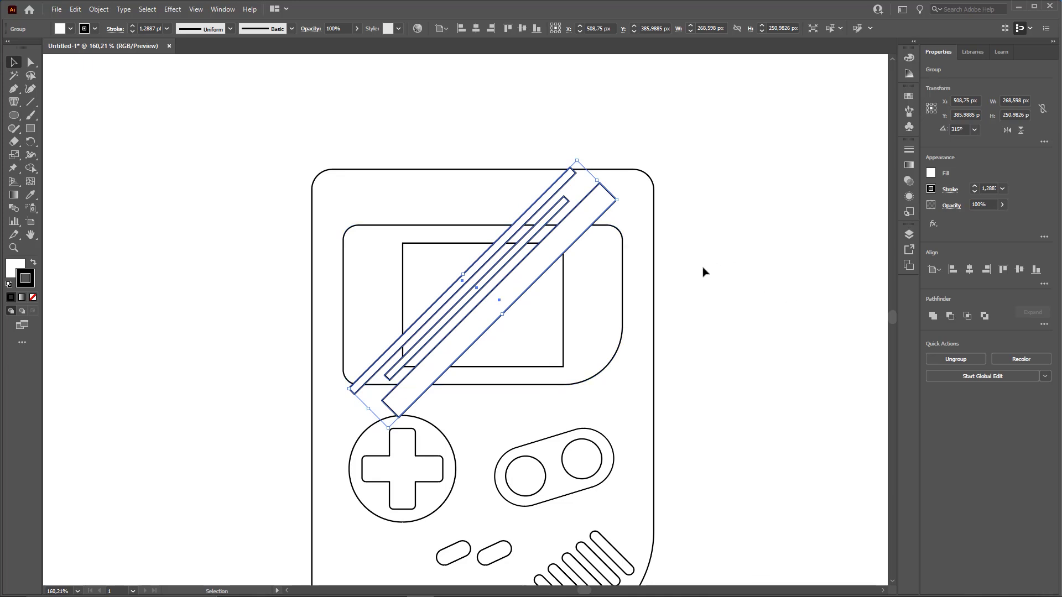
Trim the parts of the three diagonal bars that extend beyond the screen rectangle with the Shape Builder tool, and deselect.
{"action": "left_click", "coordinate": [772, 233]}
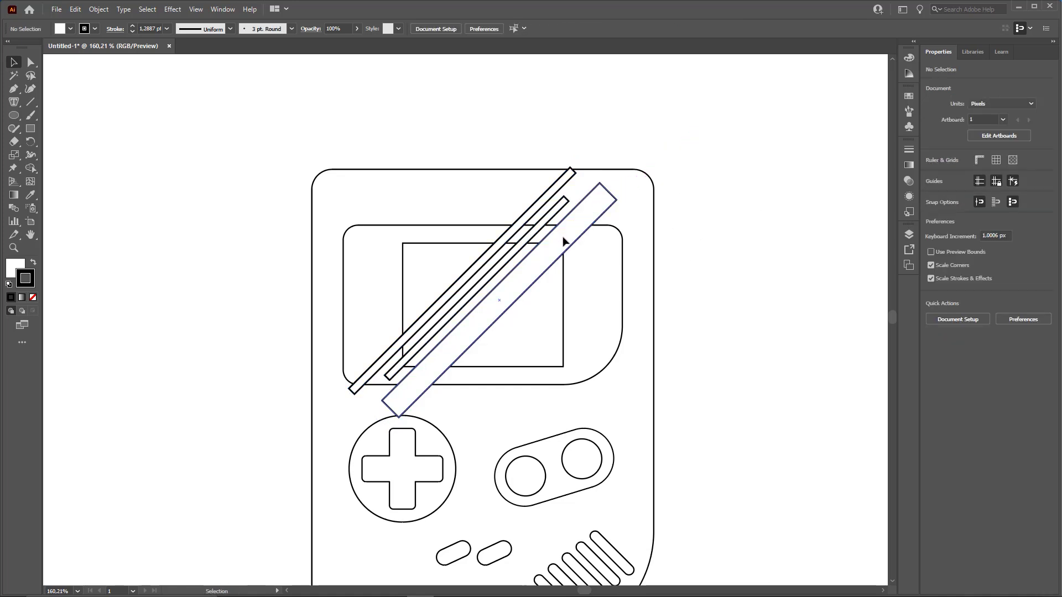
{"action": "left_click", "coordinate": [571, 237]}
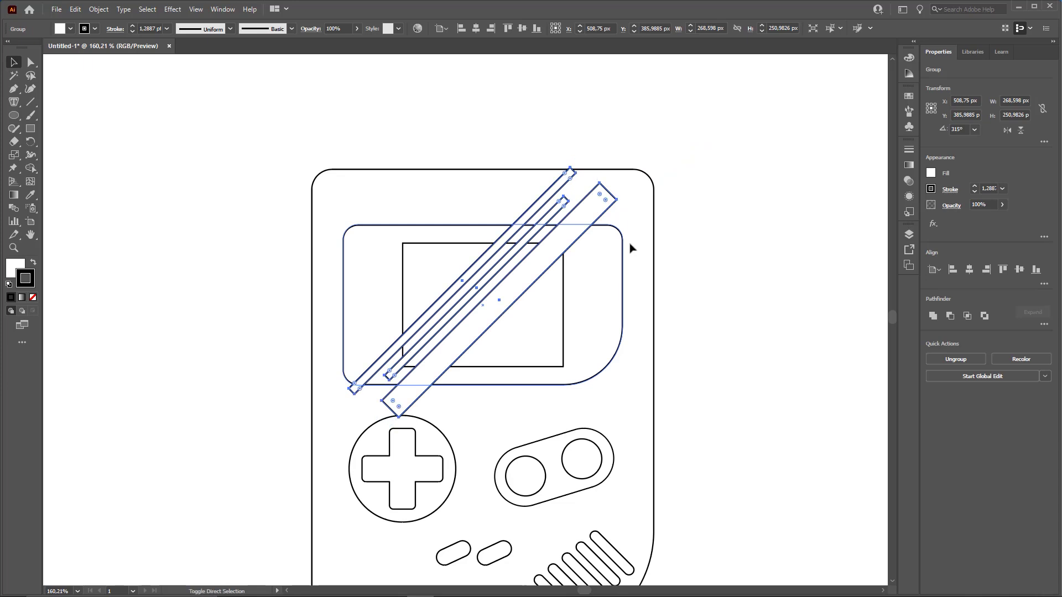
{"action": "left_click", "coordinate": [538, 321], "text": "shift"}
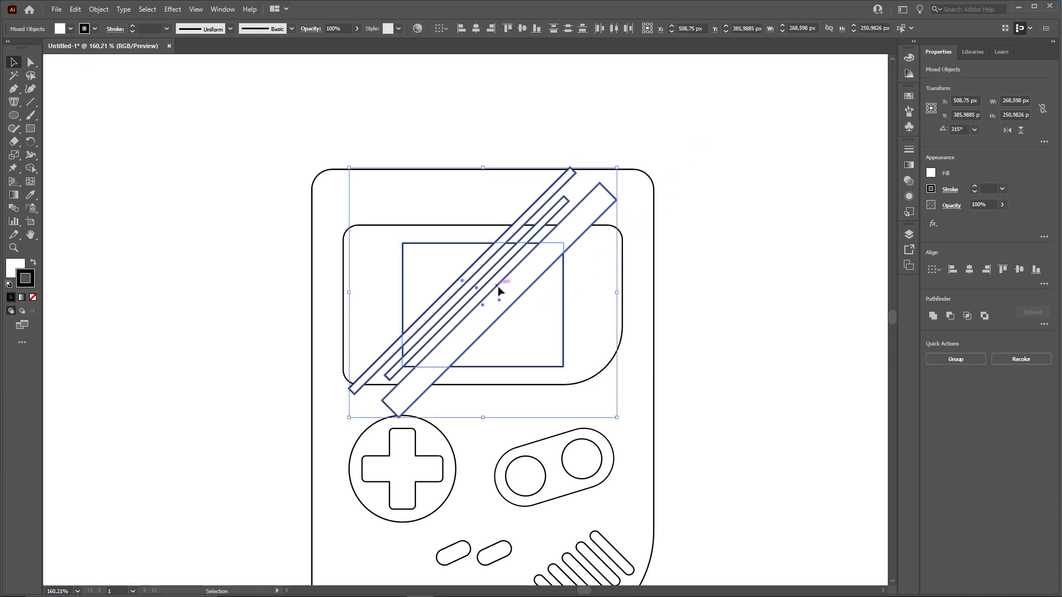
{"action": "key", "text": "ctrl"}
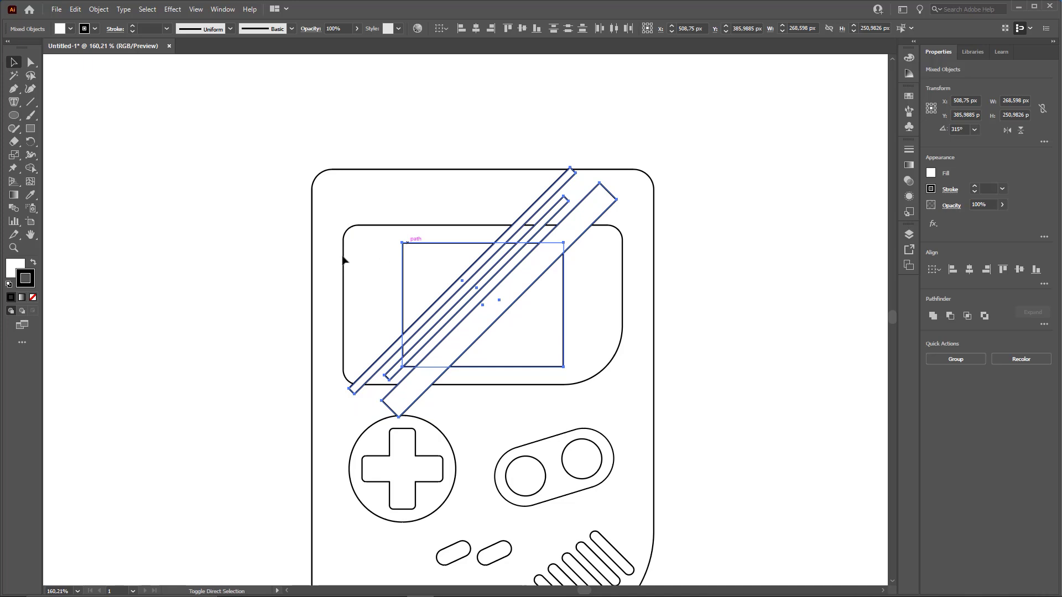
{"action": "left_click", "coordinate": [31, 168]}
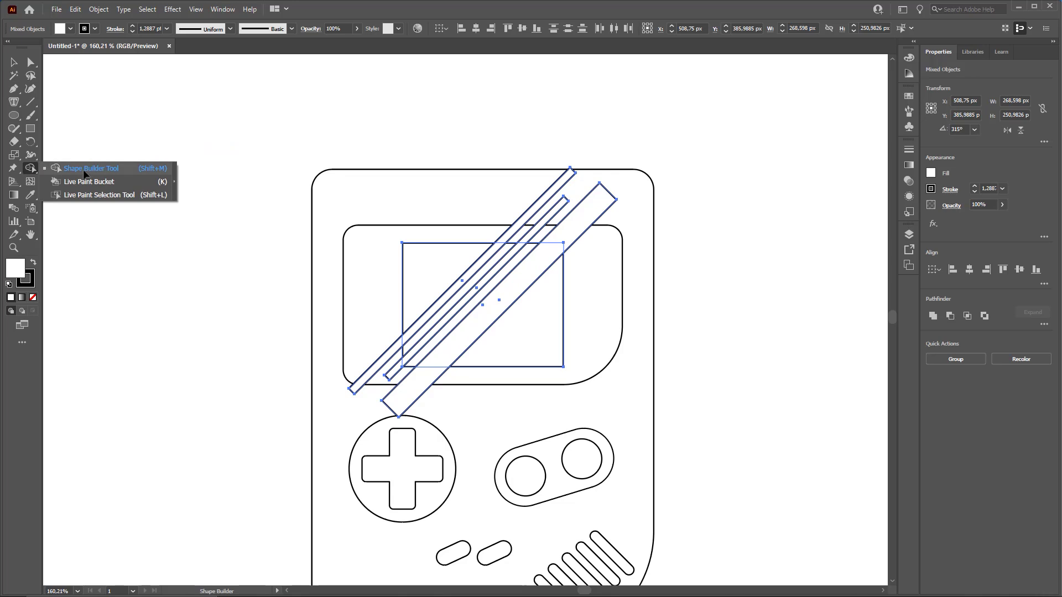
{"action": "left_click", "coordinate": [87, 171]}
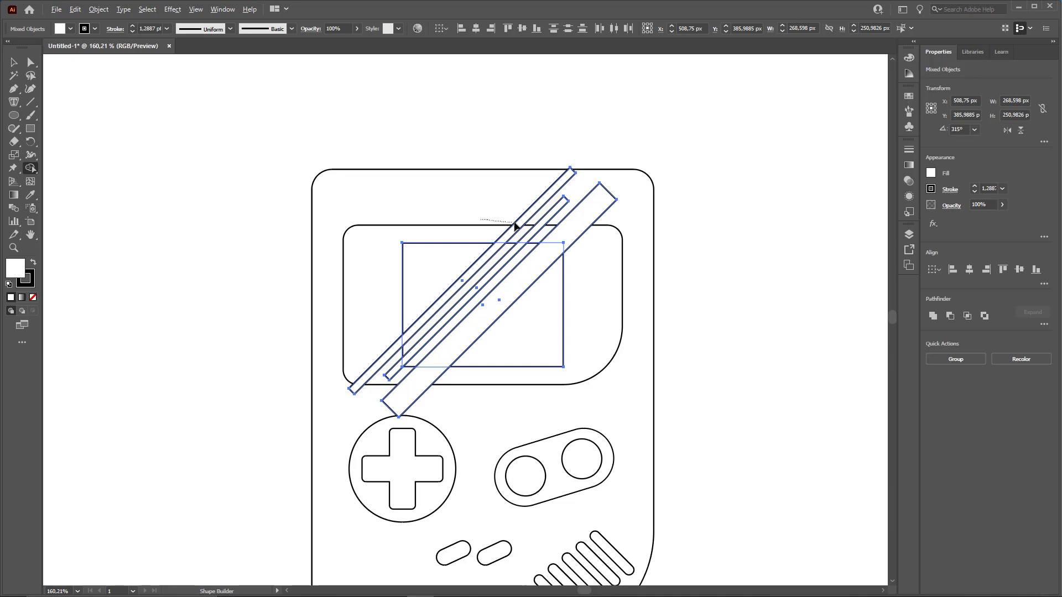
{"action": "left_click_drag", "start_coordinate": [514, 224], "coordinate": [578, 230]}
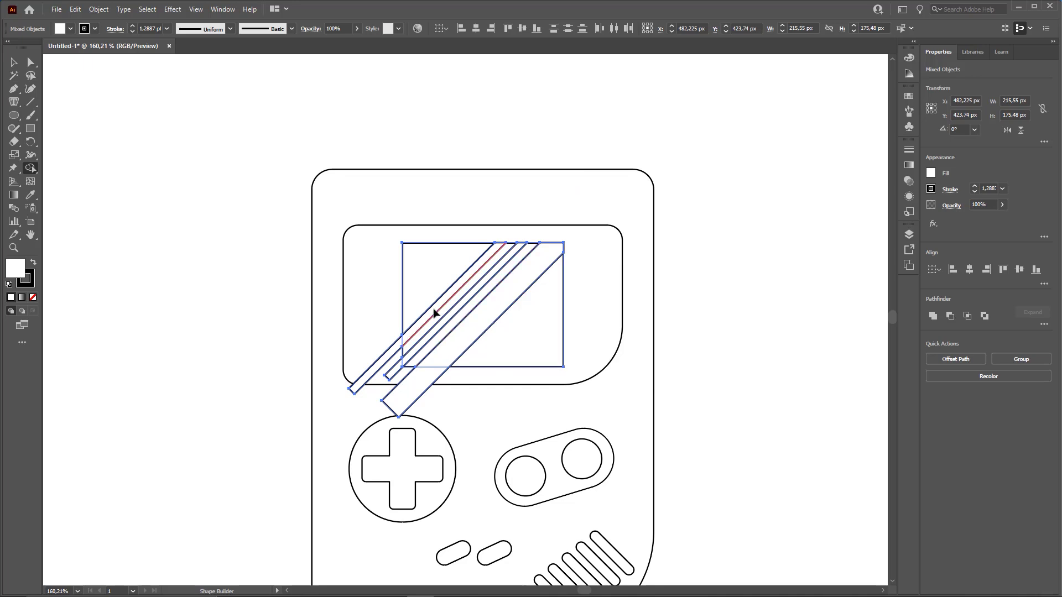
{"action": "mouse_move", "coordinate": [387, 326]}
{"action": "left_mouse_down"}
{"action": "mouse_move", "coordinate": [393, 372]}
{"action": "mouse_move", "coordinate": [459, 394]}
{"action": "left_mouse_up"}
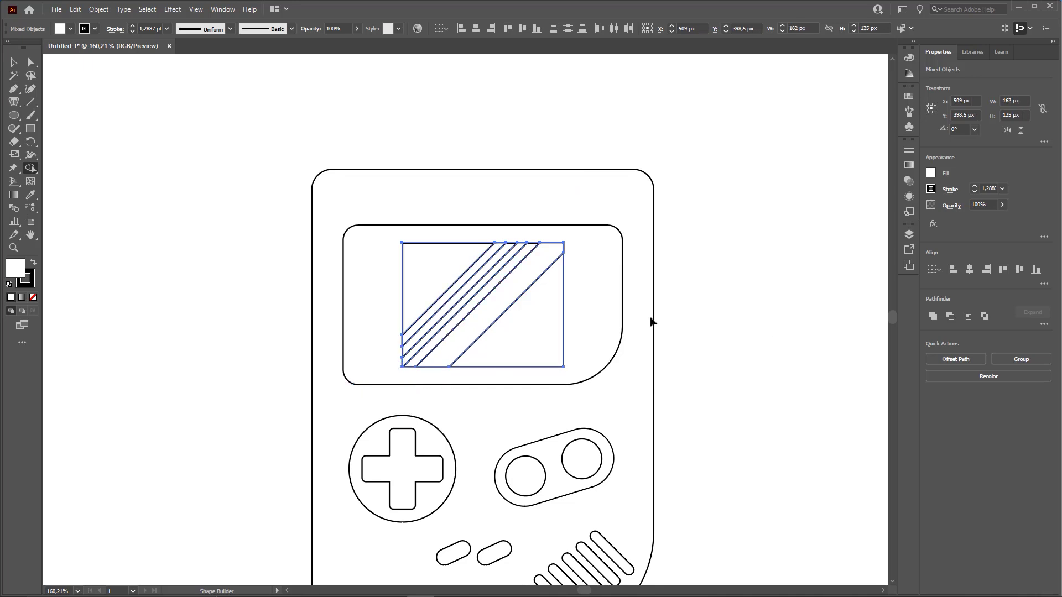
{"action": "key", "text": "z"}
{"action": "left_click_drag", "start_coordinate": [591, 328], "coordinate": [587, 262]}
{"action": "key", "text": "v"}
{"action": "left_click", "coordinate": [702, 308]}
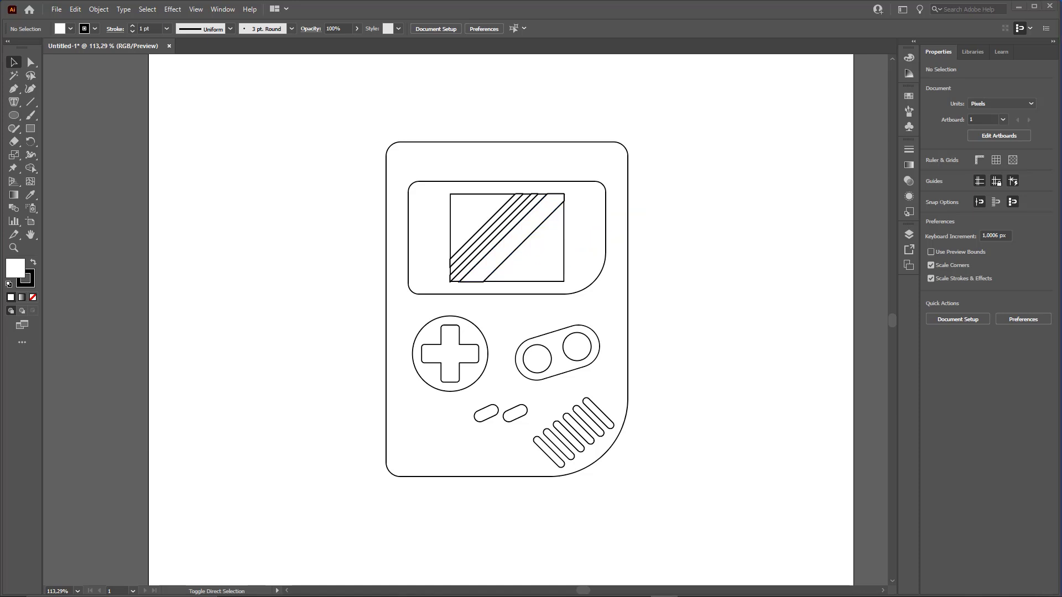
Draw a straight horizontal line across the full width of the Game Boy body, between its top edge and the screen frame.
{"action": "key", "text": "z"}
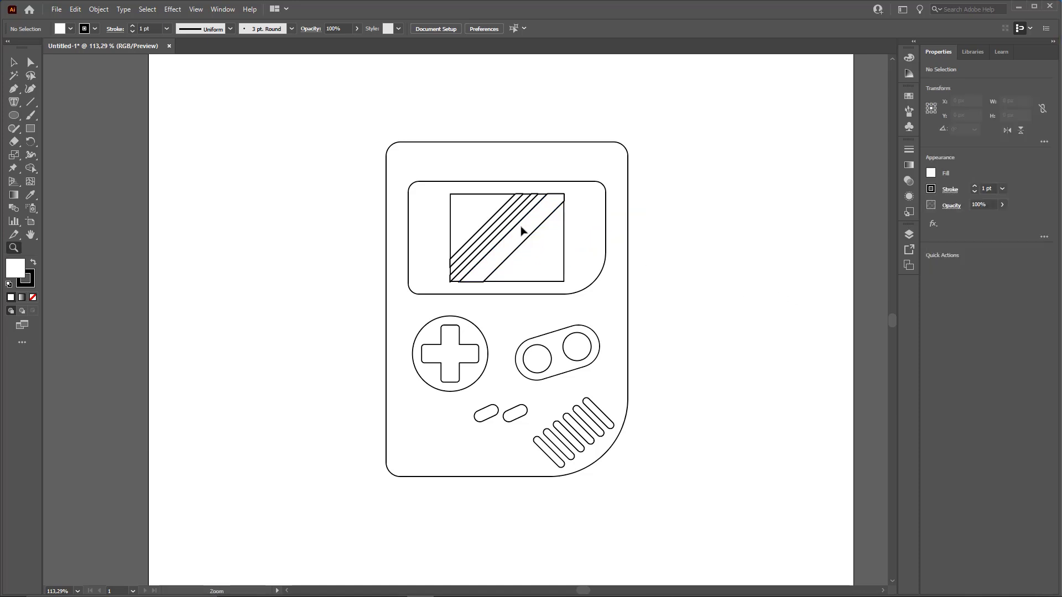
{"action": "left_click_drag", "start_coordinate": [522, 229], "coordinate": [545, 249]}
{"action": "left_click_drag", "start_coordinate": [543, 297], "coordinate": [528, 388]}
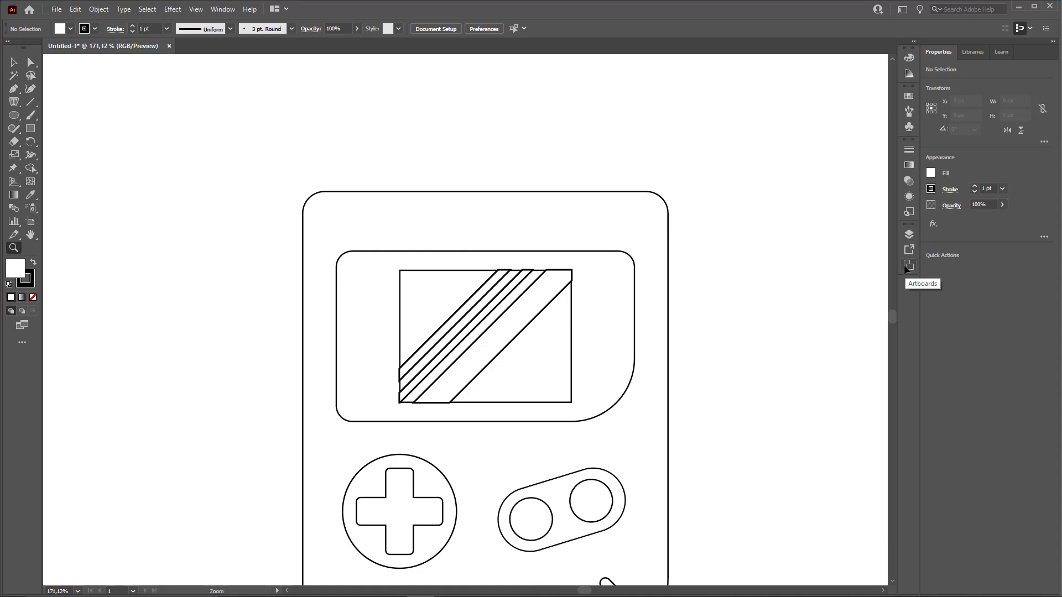
{"action": "left_click", "coordinate": [31, 102]}
{"action": "left_click", "coordinate": [33, 101]}
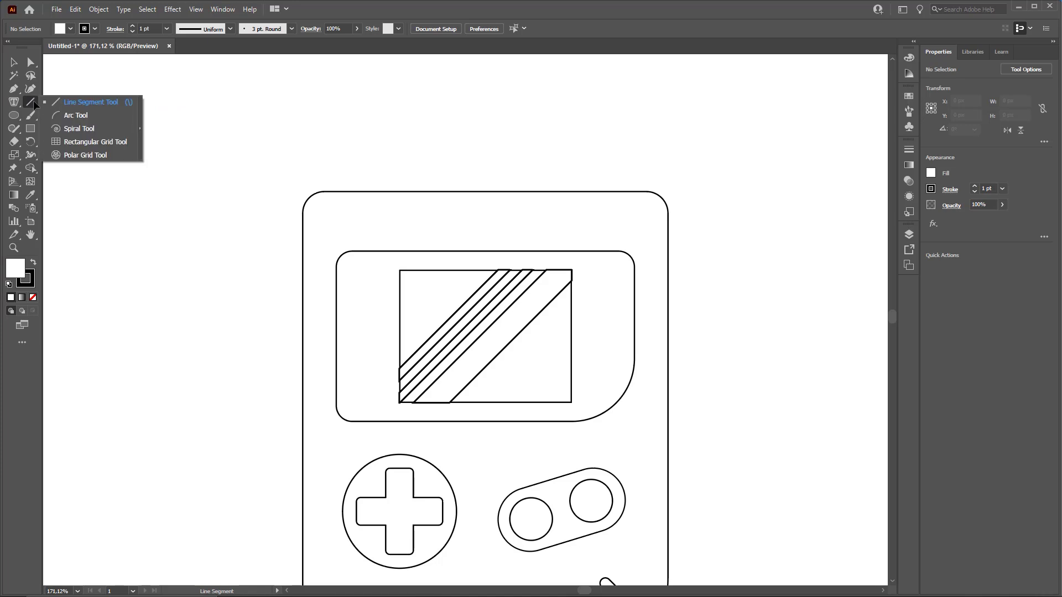
{"action": "left_click", "coordinate": [107, 101]}
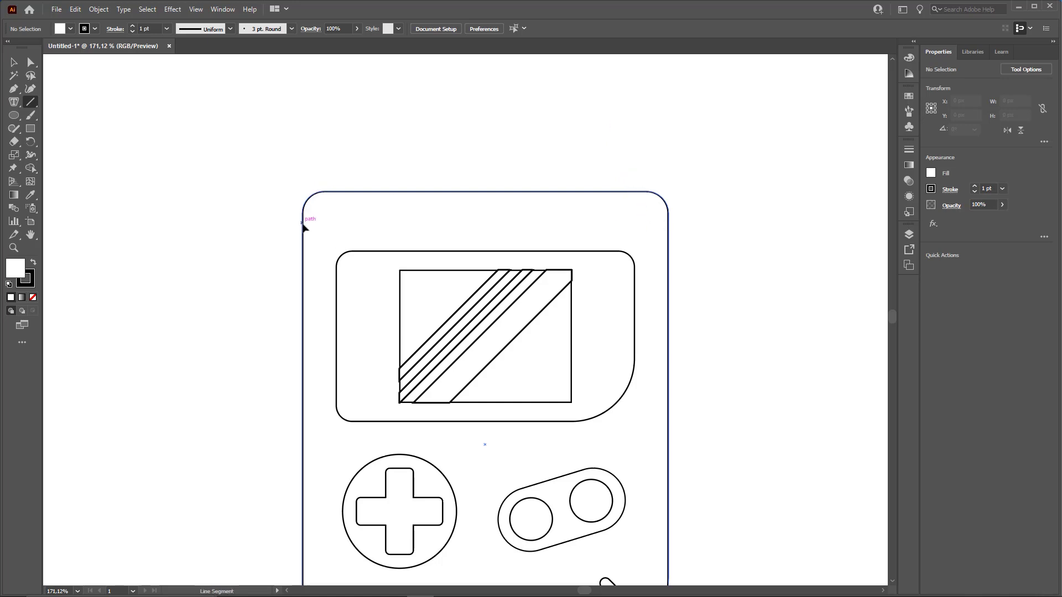
{"action": "left_click_drag", "start_coordinate": [303, 223], "coordinate": [672, 230]}
{"action": "key", "text": "v"}
{"action": "left_click", "coordinate": [472, 291]}
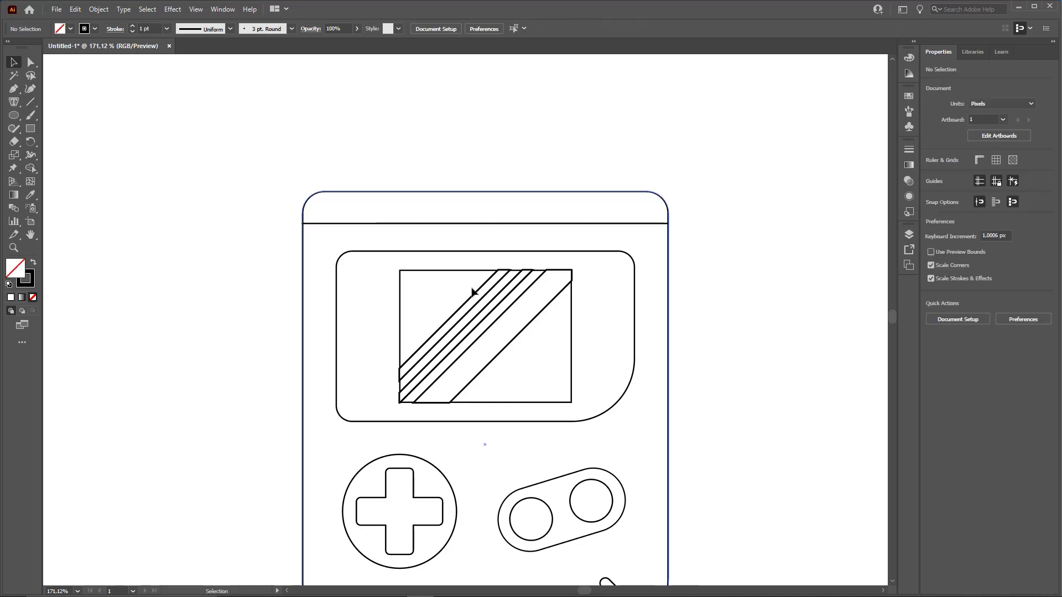
Draw two 30 px vertical lines from the body's top edge to the horizontal line, dividing the top strip into three sections.
{"action": "left_click", "coordinate": [31, 102]}
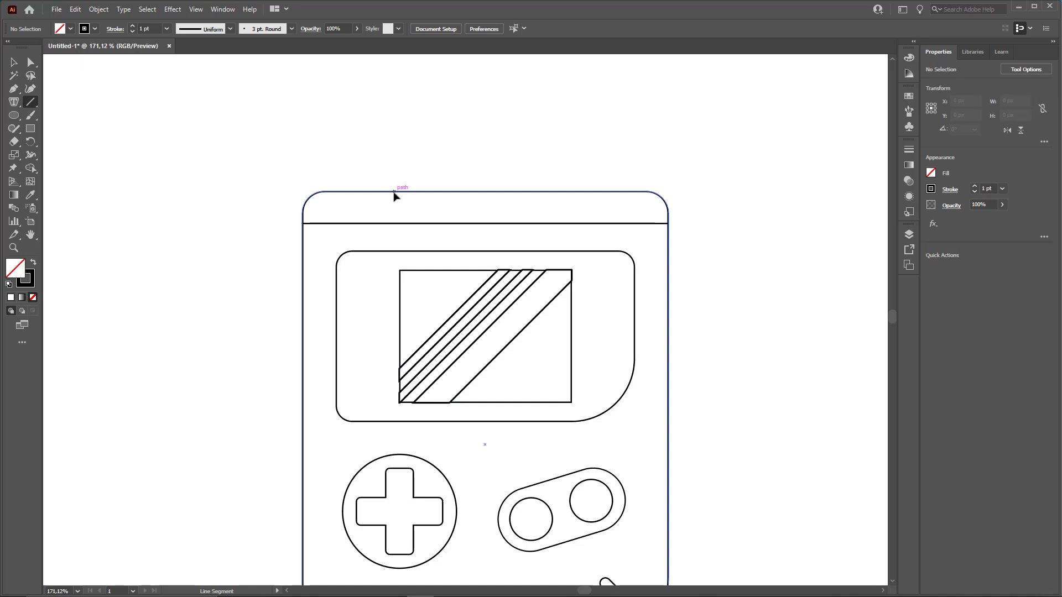
{"action": "left_click_drag", "start_coordinate": [395, 193], "coordinate": [395, 224]}
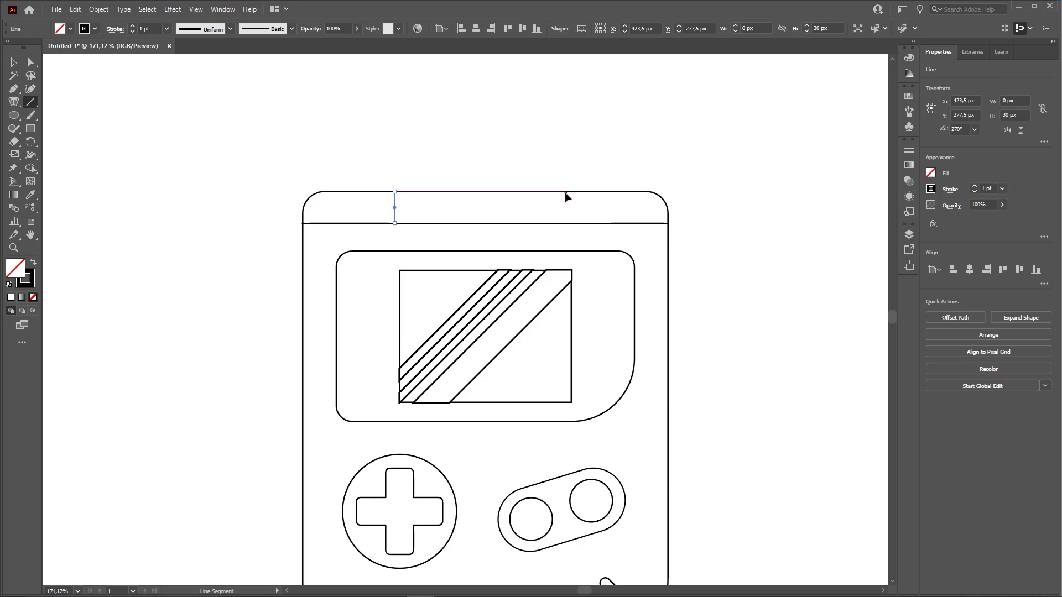
{"action": "left_click_drag", "start_coordinate": [566, 195], "coordinate": [567, 224]}
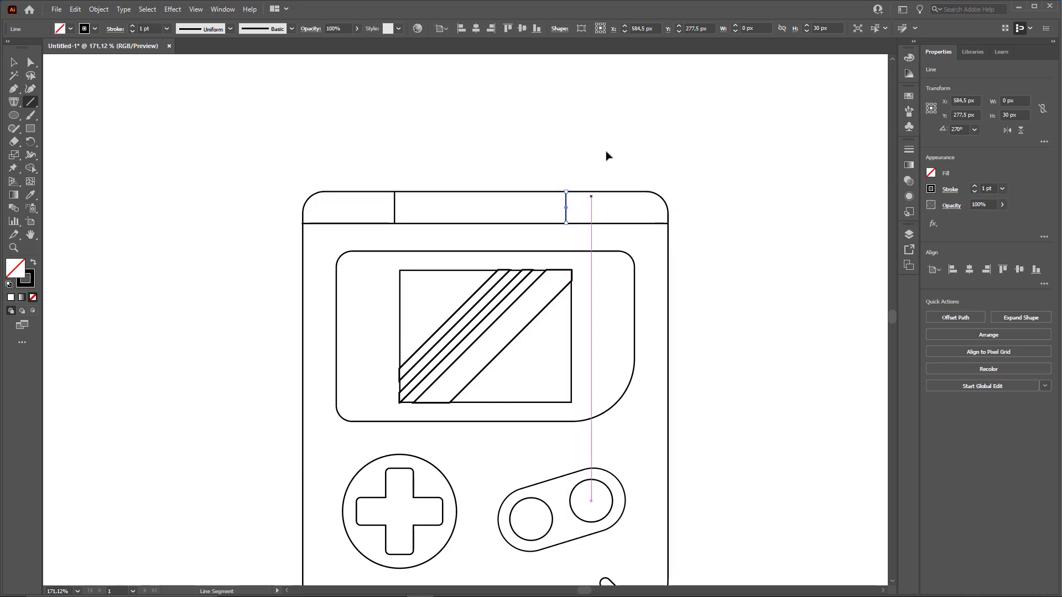
{"action": "key", "text": "ctrl+shift+a"}
{"action": "key", "text": "z"}
{"action": "key", "text": "ctrl+0"}
{"action": "key", "text": "v"}
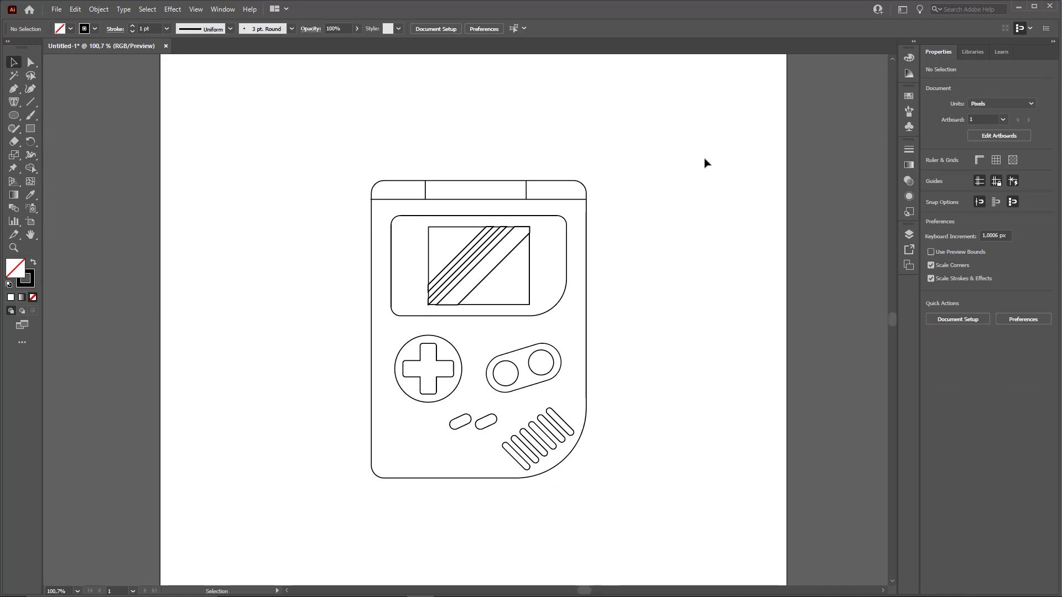
Draw a 76 × 76 px square in the empty area above the Game Boy and place a copy beside it.
{"action": "scroll", "coordinate": [609, 263], "scroll_direction": "down", "scroll_amount": 1}
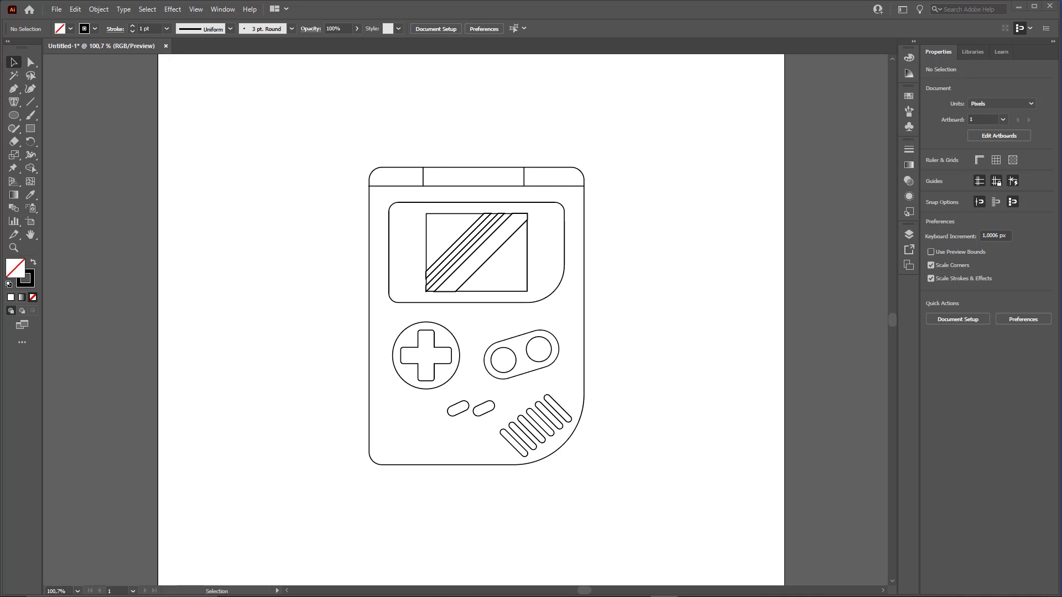
{"action": "key", "text": "ctrl+minus"}
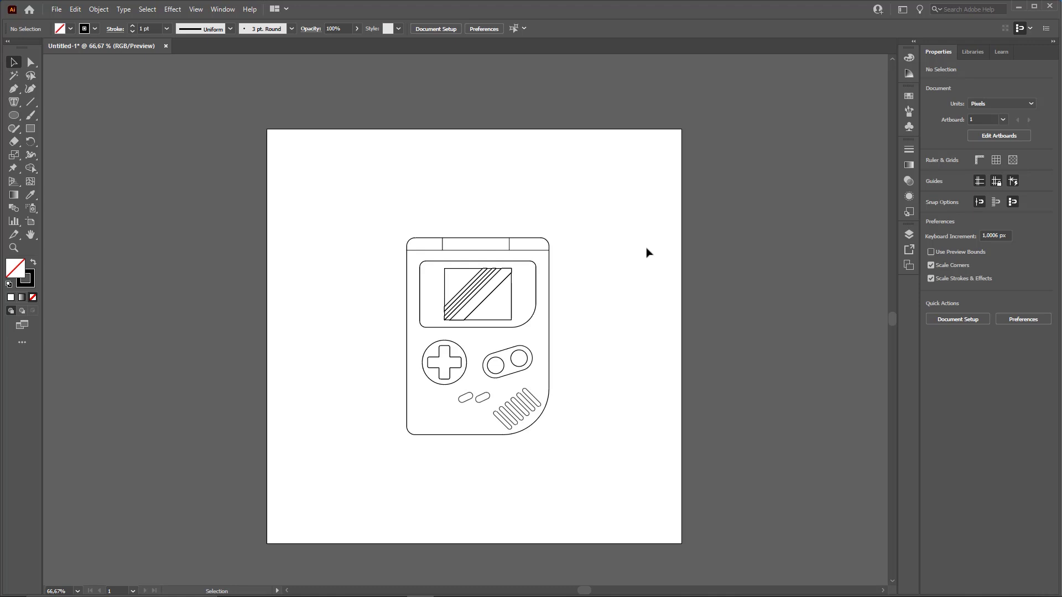
{"action": "scroll", "coordinate": [541, 284], "scroll_direction": "up", "scroll_amount": 2}
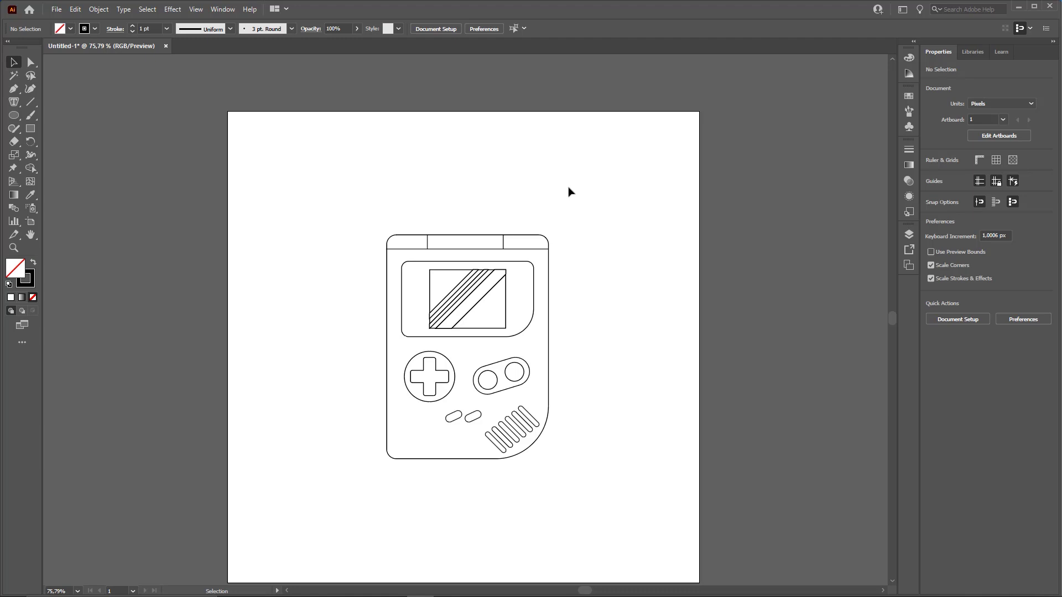
{"action": "left_click", "coordinate": [30, 128]}
{"action": "left_click_drag", "start_coordinate": [355, 134], "coordinate": [559, 221]}
{"action": "key", "text": "v"}
{"action": "left_click", "coordinate": [429, 213]}
{"action": "left_click_drag", "start_coordinate": [377, 128], "coordinate": [470, 150]}
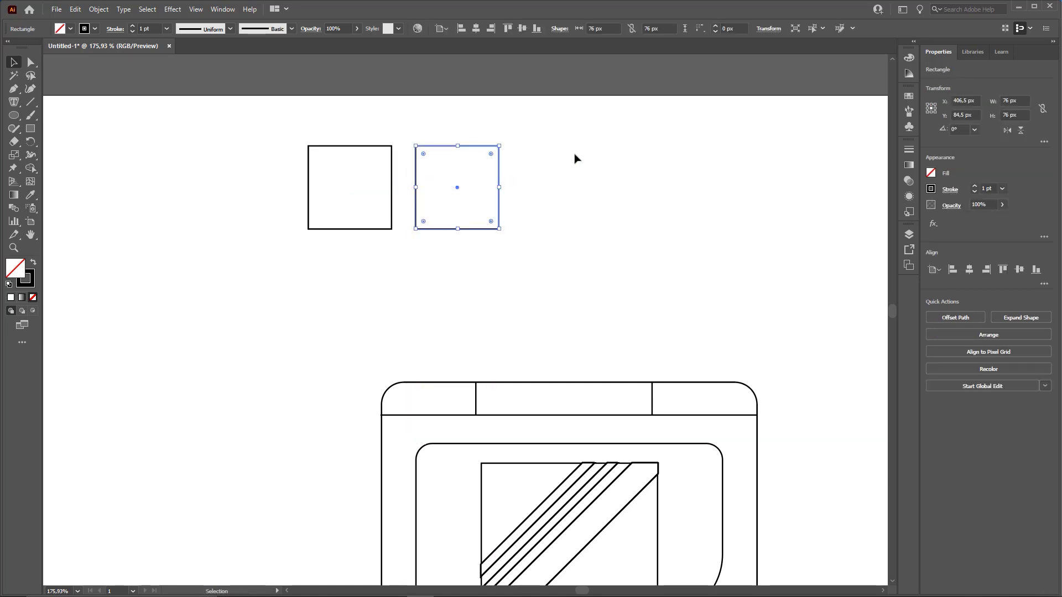
Repeat the square duplication to make an evenly spaced row of seven squares, and deselect.
{"action": "scroll", "coordinate": [492, 230], "scroll_direction": "right", "scroll_amount": 5}
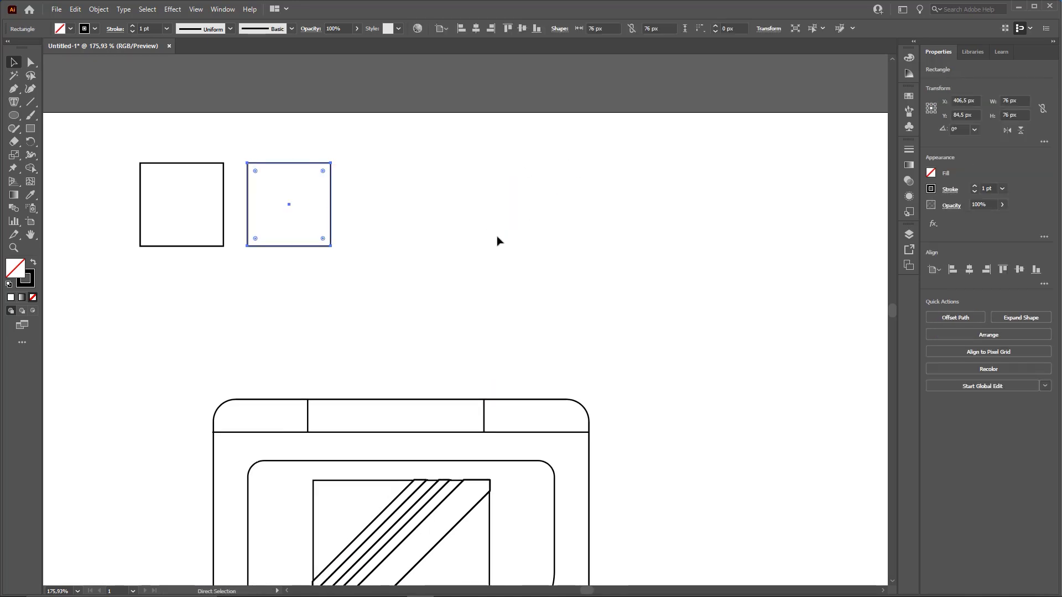
{"action": "key", "text": "ctrl+d"}
{"action": "key", "text": "ctrl+d"}
{"action": "key", "text": "ctrl+d"}
{"action": "key", "text": "ctrl+d"}
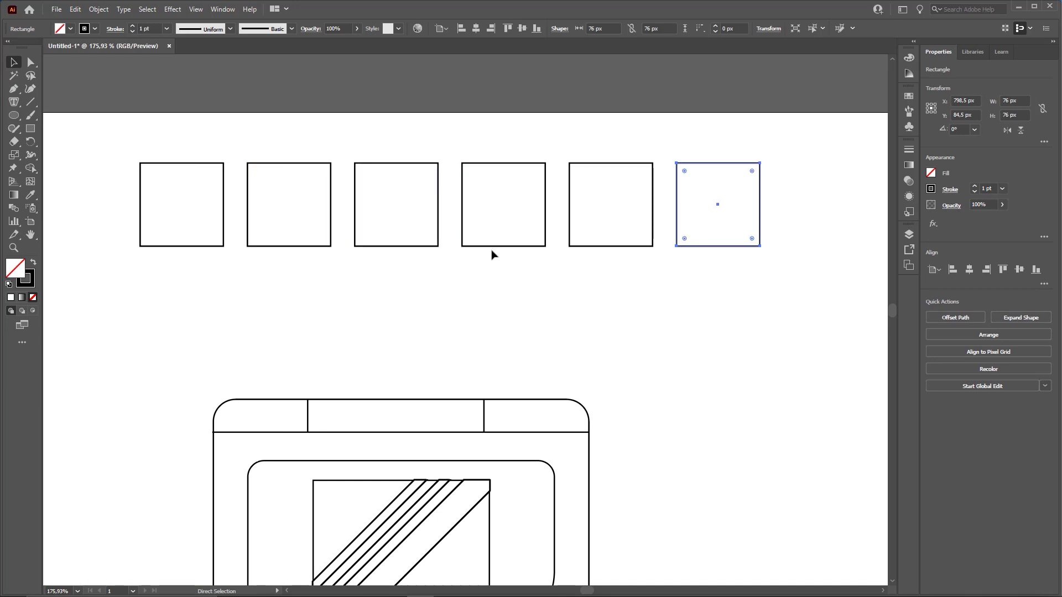
{"action": "key", "text": "ctrl+d"}
{"action": "scroll", "coordinate": [489, 237], "scroll_direction": "down", "scroll_amount": 3}
{"action": "left_click", "coordinate": [512, 161]}
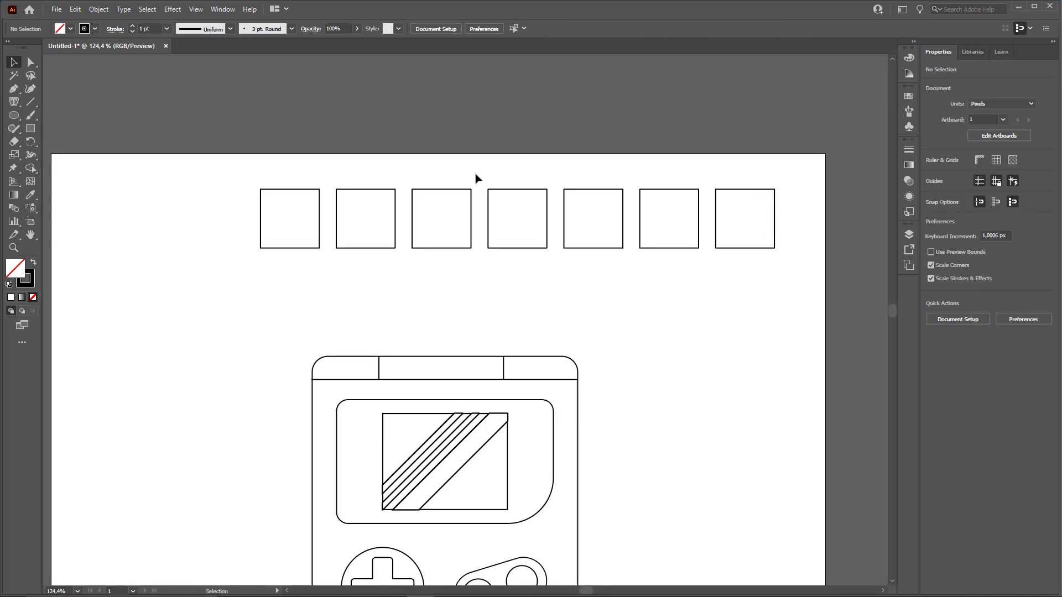
Fill the first square of the row with blue #2761e2 using the Color Picker.
{"action": "left_click", "coordinate": [280, 197]}
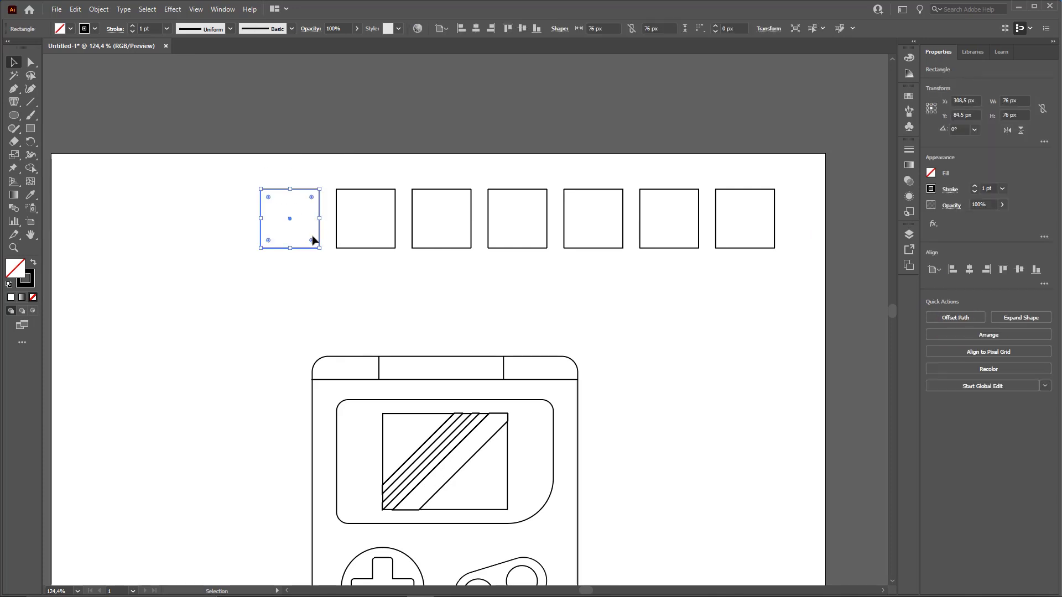
{"action": "key", "text": "ctrl"}
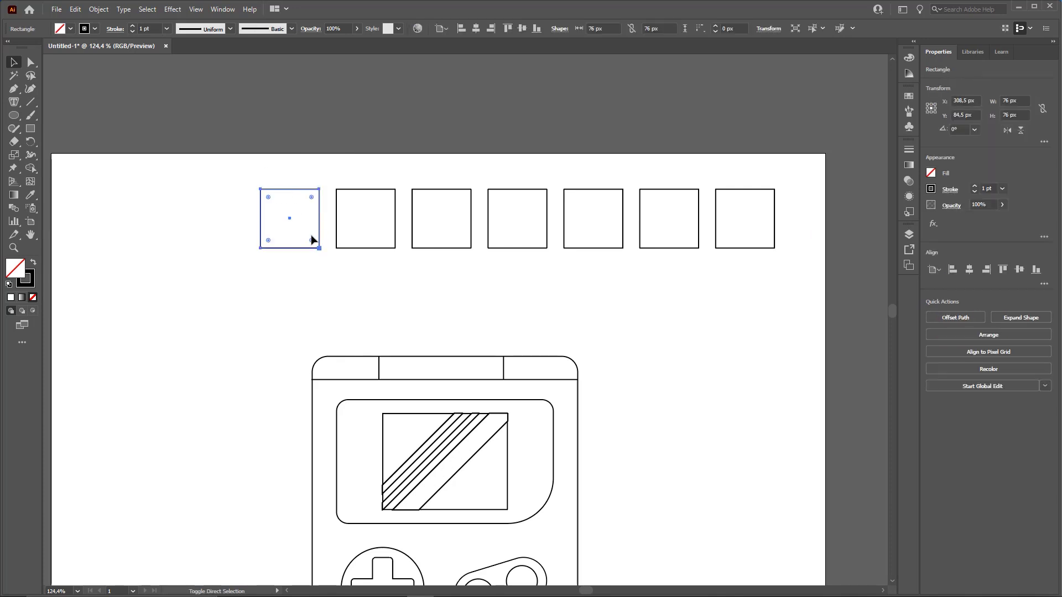
{"action": "double_click", "coordinate": [16, 269]}
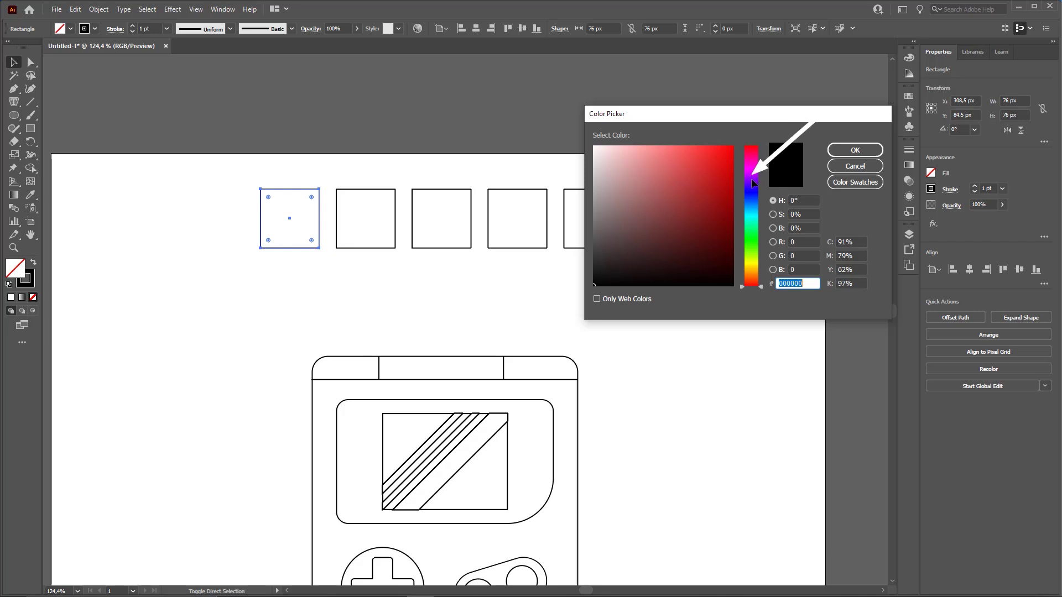
{"action": "left_click", "coordinate": [751, 199]}
{"action": "left_click", "coordinate": [710, 162]}
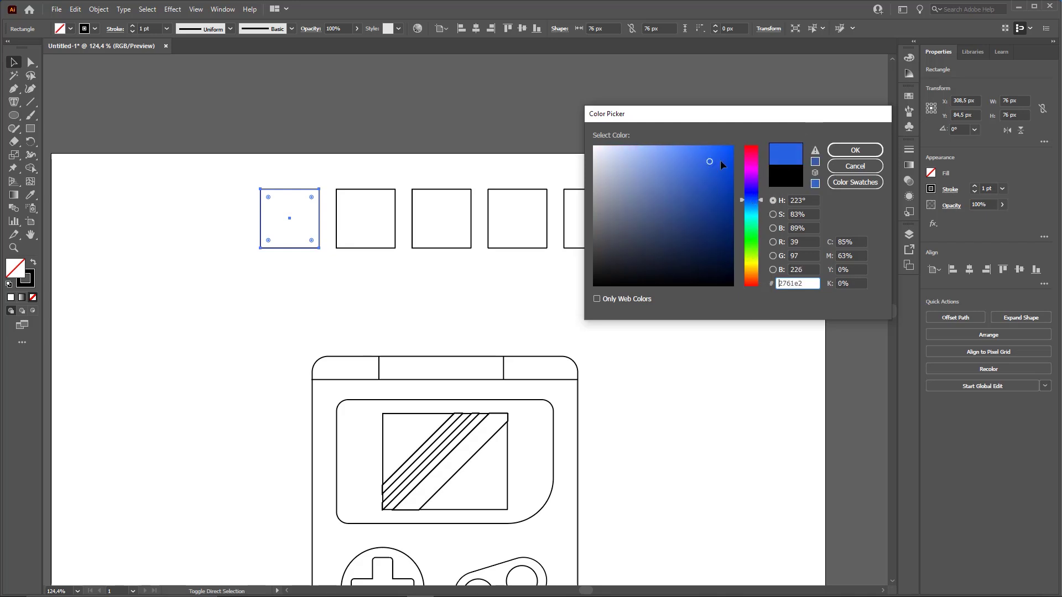
{"action": "left_click", "coordinate": [855, 150]}
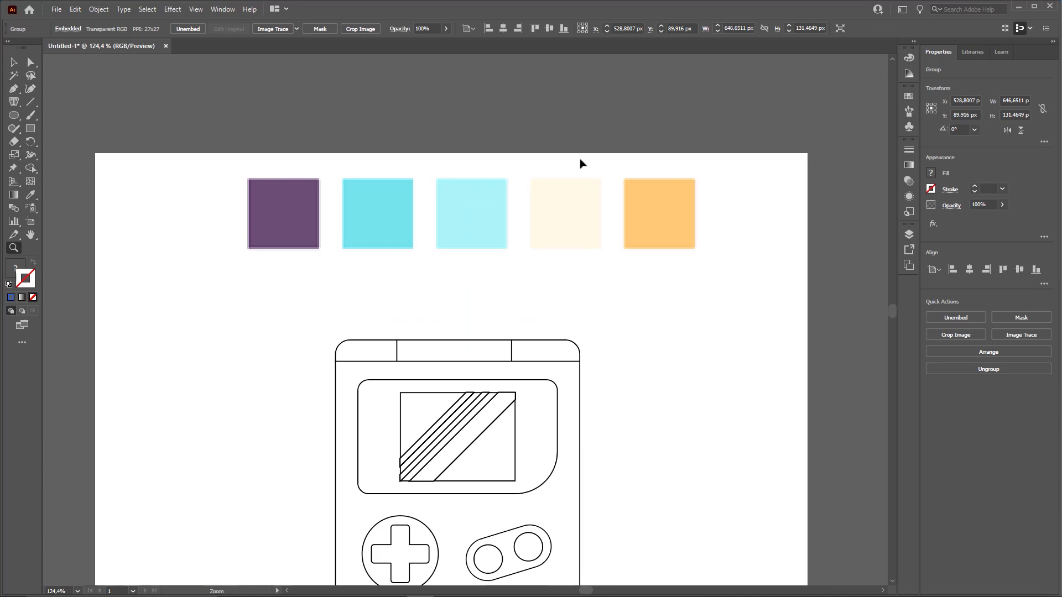
Move the five-colour palette image down to just above the Game Boy, leaving space above it on the artboard.
{"action": "key", "text": "ctrl+minus"}
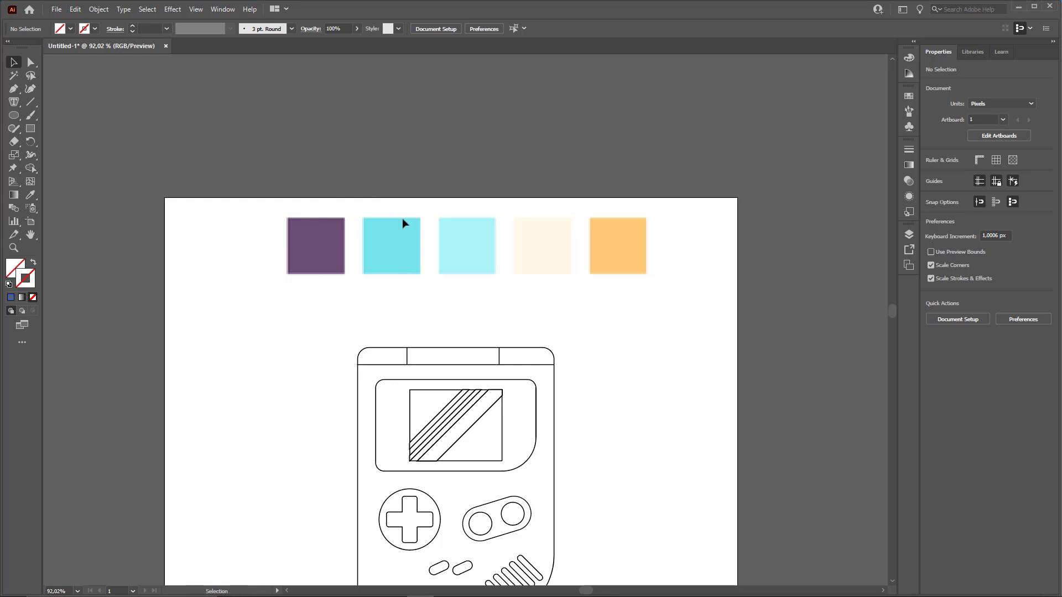
{"action": "left_click_drag", "start_coordinate": [402, 219], "coordinate": [403, 259]}
{"action": "left_click", "coordinate": [305, 216]}
Draw a 68 × 68 px square above the palette image and duplicate it into an evenly spaced row of six.
{"action": "left_click", "coordinate": [31, 128]}
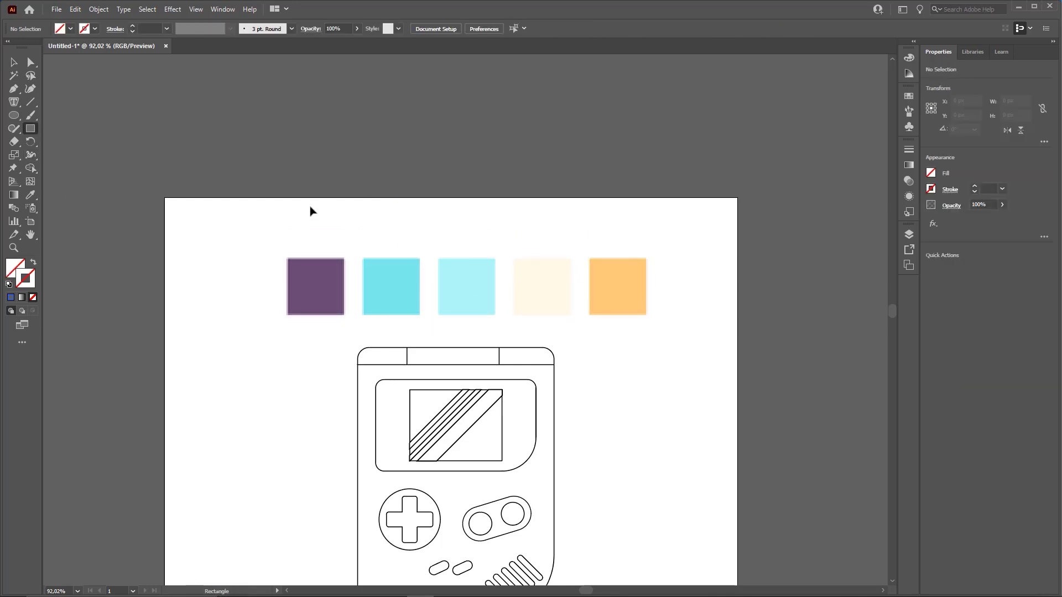
{"action": "left_click_drag", "start_coordinate": [297, 203], "coordinate": [336, 242]}
{"action": "key", "text": "v"}
{"action": "left_click_drag", "start_coordinate": [399, 230], "coordinate": [404, 229]}
{"action": "left_click_drag", "start_coordinate": [336, 223], "coordinate": [408, 228]}
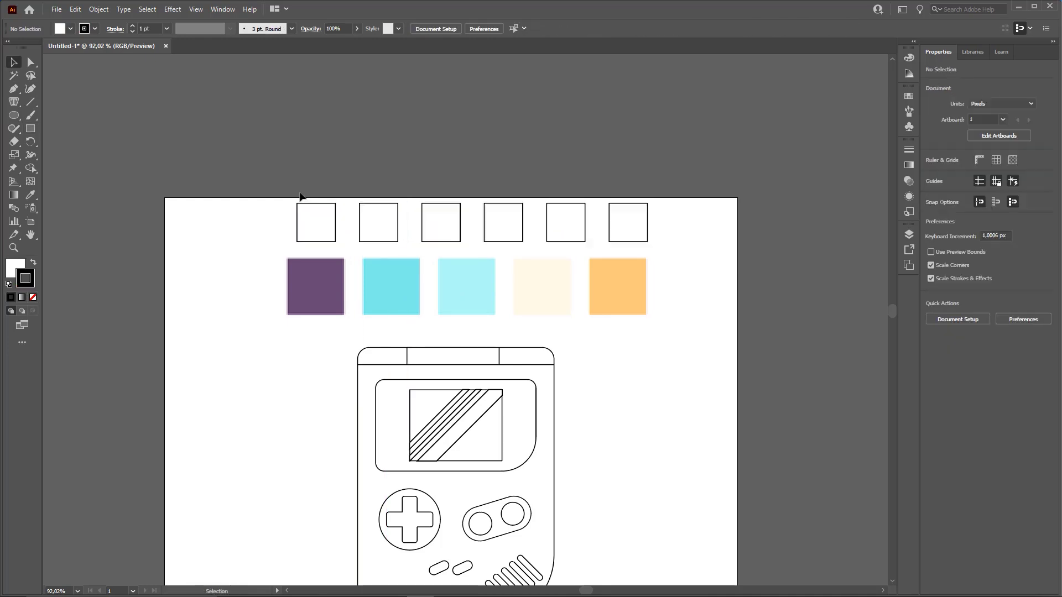
Colour the first two squares of the row with the palette image's purple and turquoise using the Eyedropper.
{"action": "left_click", "coordinate": [336, 238]}
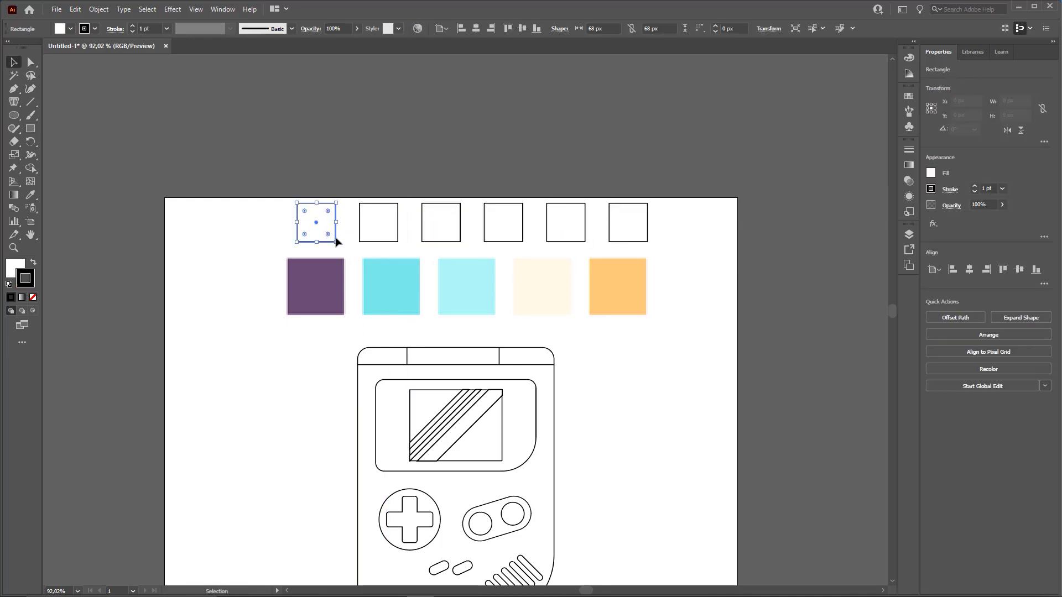
{"action": "key", "text": "i"}
{"action": "left_click", "coordinate": [332, 274]}
{"action": "key", "text": "v"}
{"action": "left_click", "coordinate": [378, 239]}
{"action": "key", "text": "i"}
{"action": "left_click", "coordinate": [391, 281]}
{"action": "key", "text": "v"}
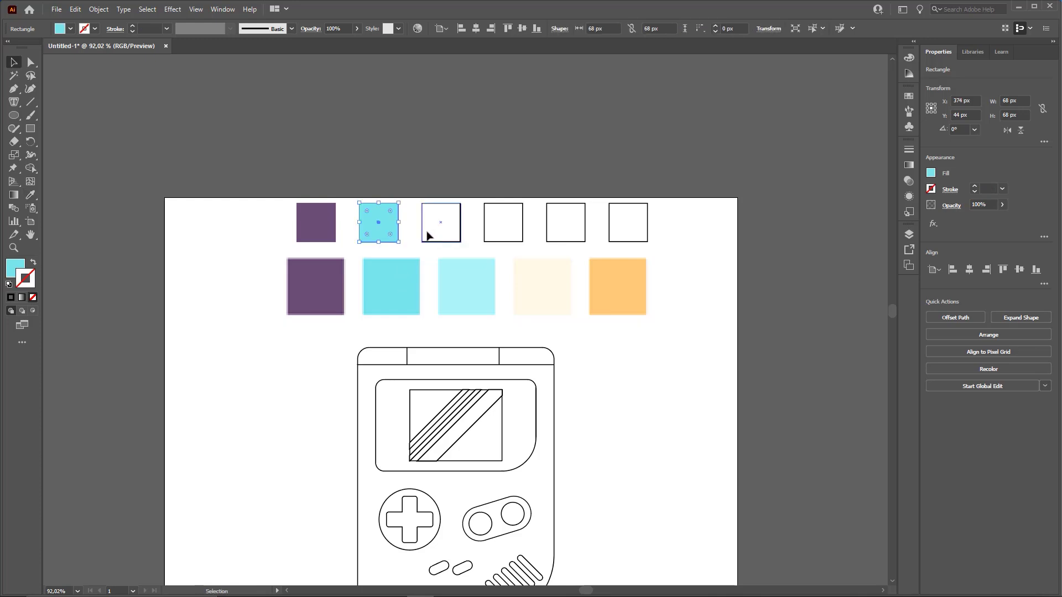
Colour the third, fourth and fifth squares with the palette image's light cyan, cream and orange using the Eyedropper.
{"action": "left_click", "coordinate": [429, 232]}
{"action": "key", "text": "i"}
{"action": "left_click", "coordinate": [476, 287]}
{"action": "key", "text": "v"}
{"action": "left_click", "coordinate": [496, 231]}
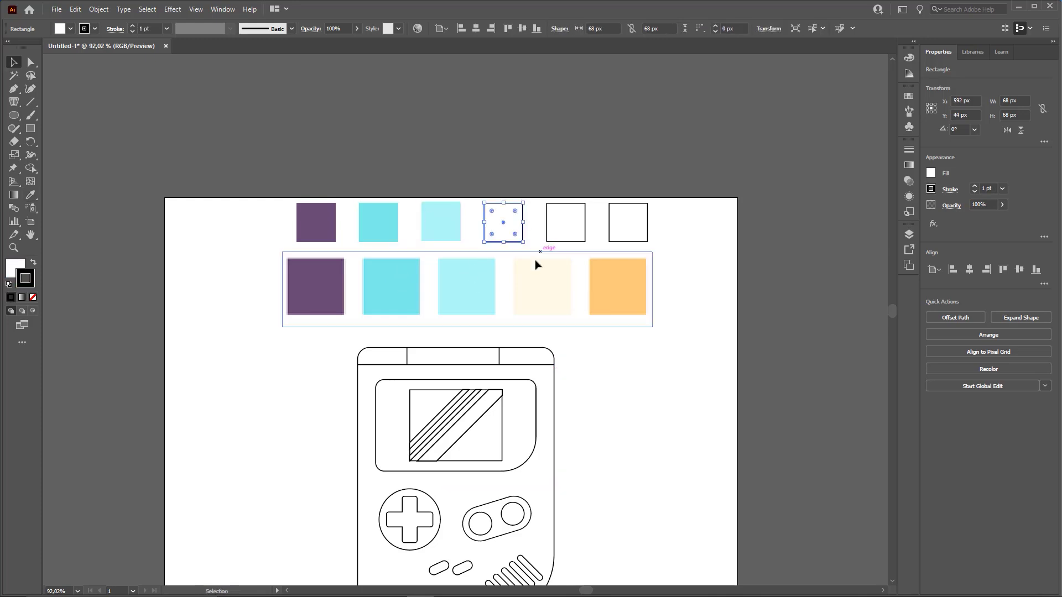
{"action": "key", "text": "i"}
{"action": "left_click", "coordinate": [541, 286]}
{"action": "key", "text": "v"}
{"action": "left_click", "coordinate": [569, 235]}
{"action": "key", "text": "i"}
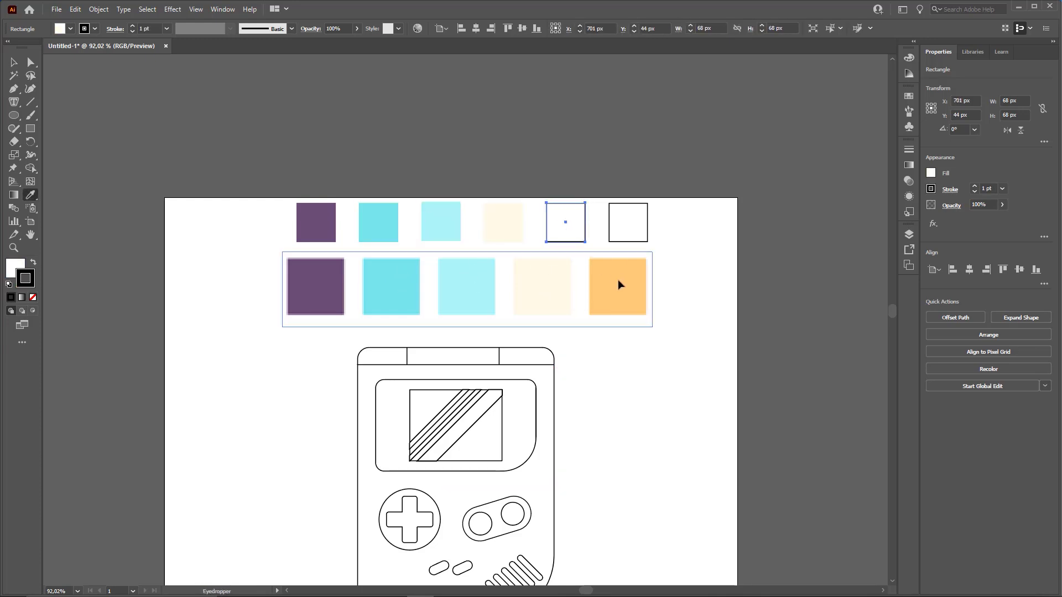
{"action": "left_click", "coordinate": [619, 282]}
{"action": "key", "text": "v"}
Delete the uncoloured sixth square at the end of the row.
{"action": "left_click", "coordinate": [663, 215]}
{"action": "left_click", "coordinate": [638, 224]}
{"action": "key", "text": "Delete"}
Check the fill hex codes of the purple and turquoise squares in the Color Picker.
{"action": "left_click", "coordinate": [308, 210]}
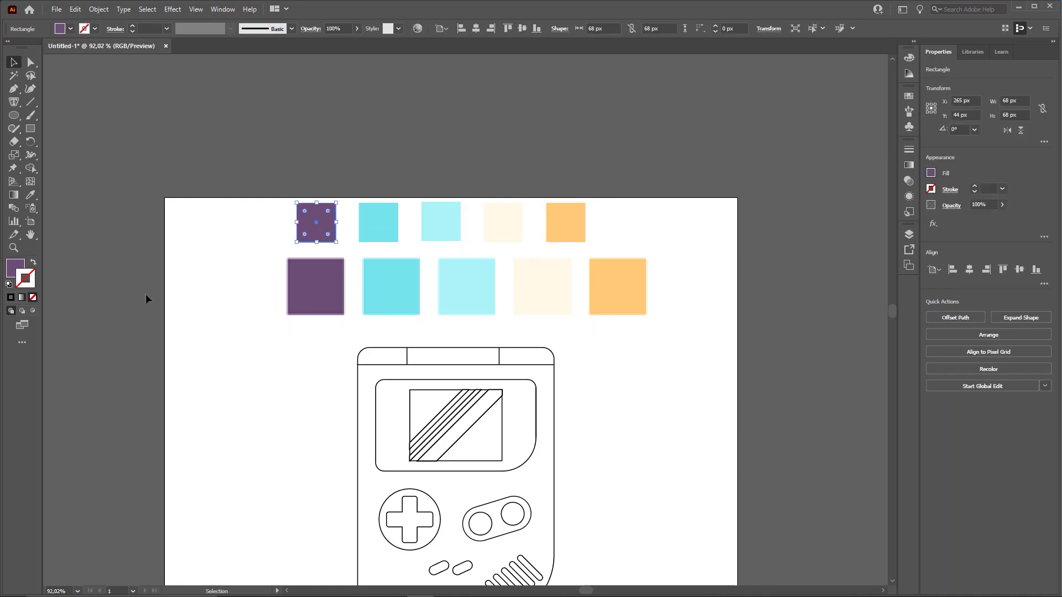
{"action": "left_click", "coordinate": [34, 262]}
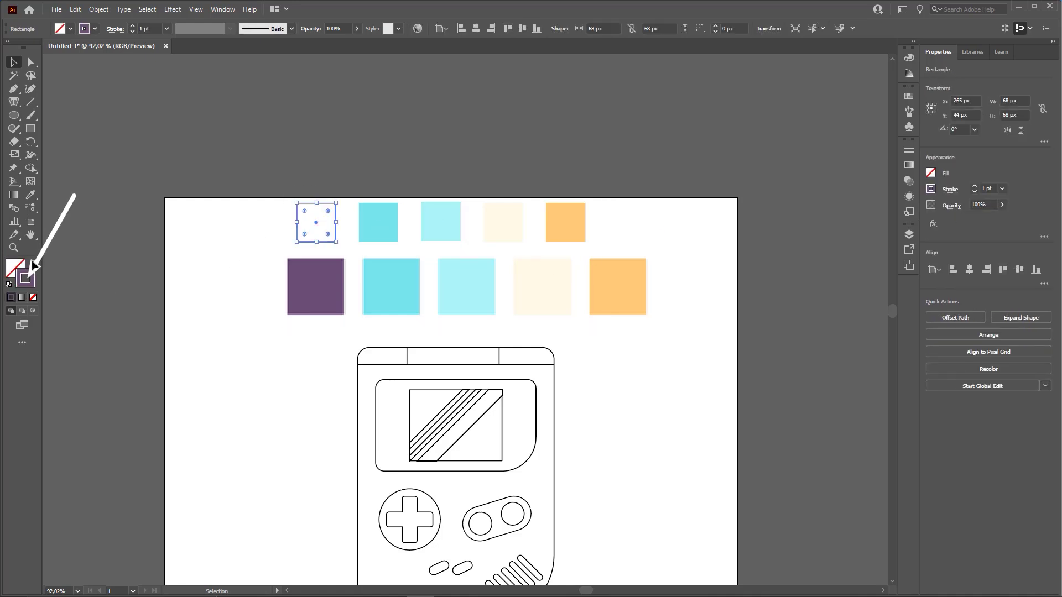
{"action": "left_click", "coordinate": [34, 262]}
{"action": "double_click", "coordinate": [25, 267]}
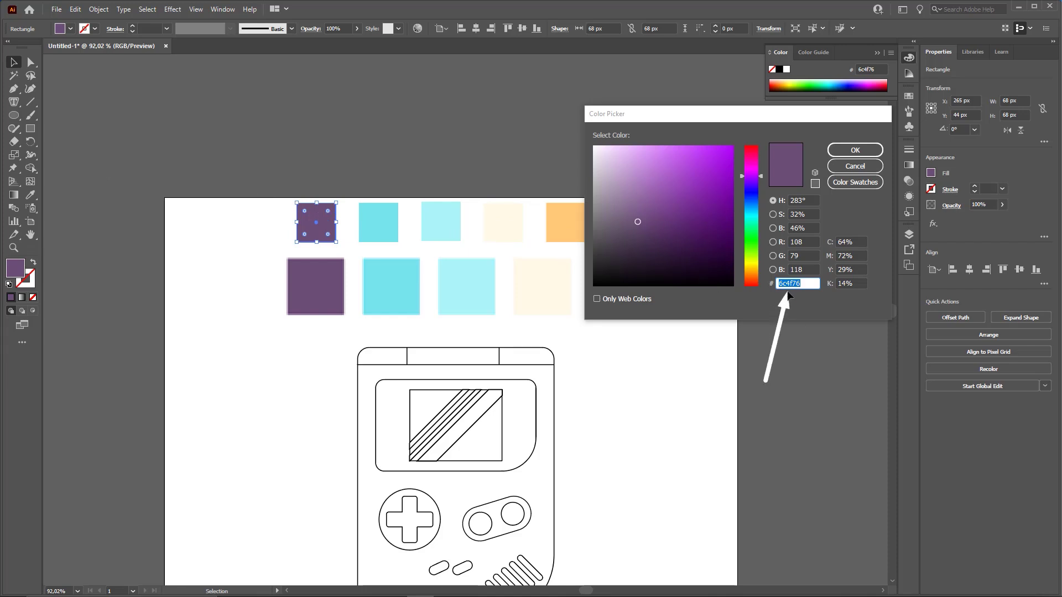
{"action": "left_click", "coordinate": [846, 151]}
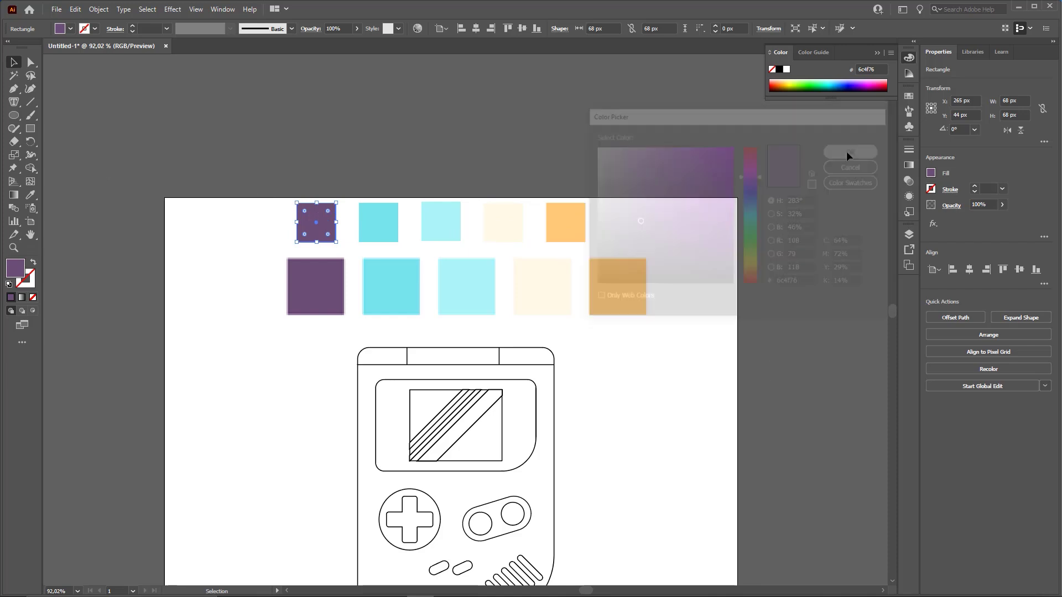
{"action": "left_click", "coordinate": [464, 162]}
{"action": "left_click_drag", "start_coordinate": [385, 184], "coordinate": [344, 240]}
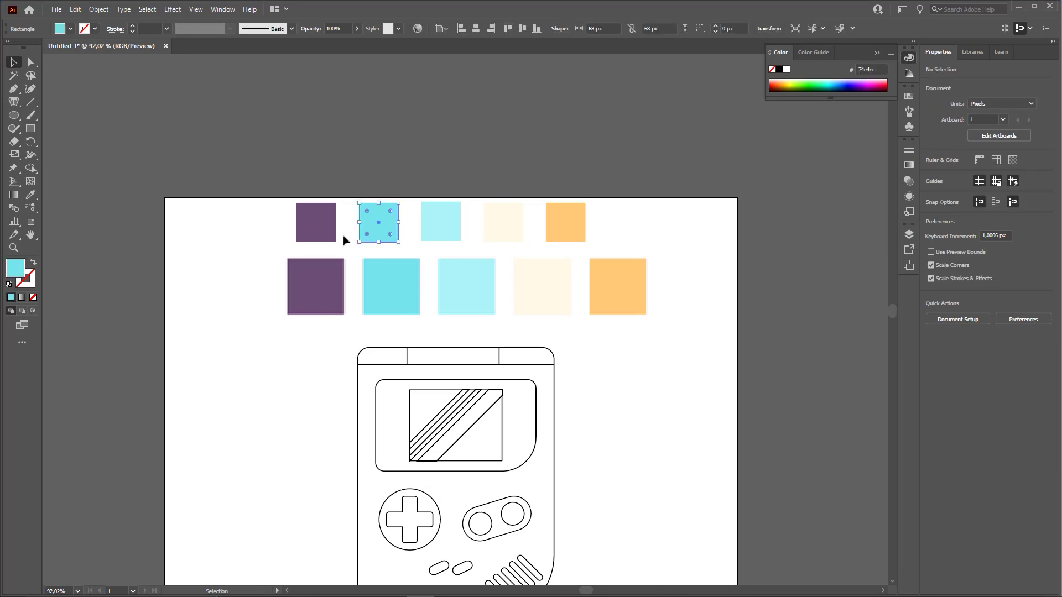
{"action": "double_click", "coordinate": [19, 270]}
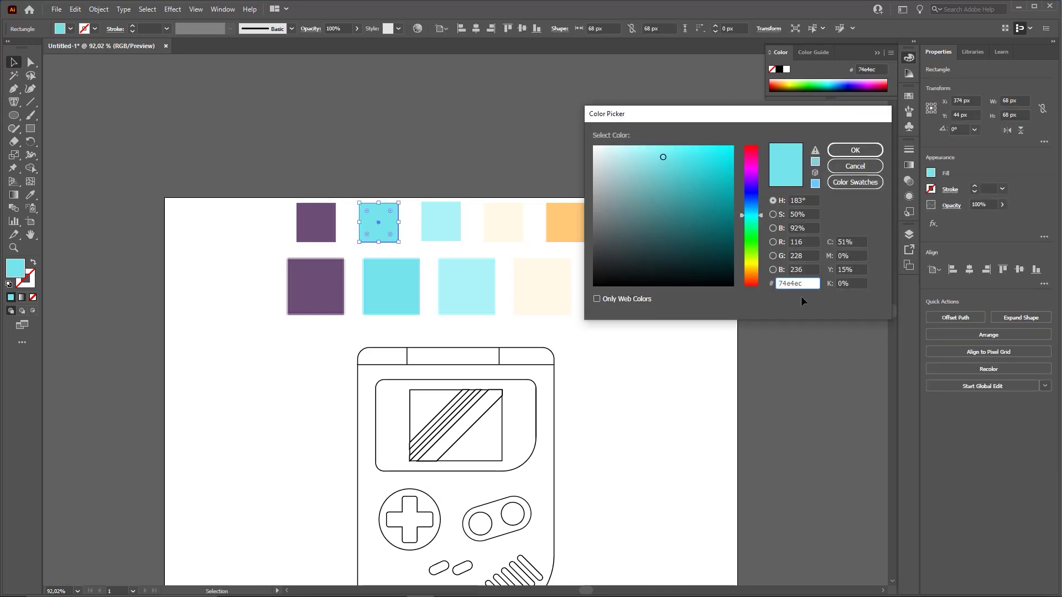
{"action": "left_click", "coordinate": [855, 150]}
Check the fill hex codes of the light cyan, cream and orange squares in the Color Picker.
{"action": "left_click", "coordinate": [452, 225]}
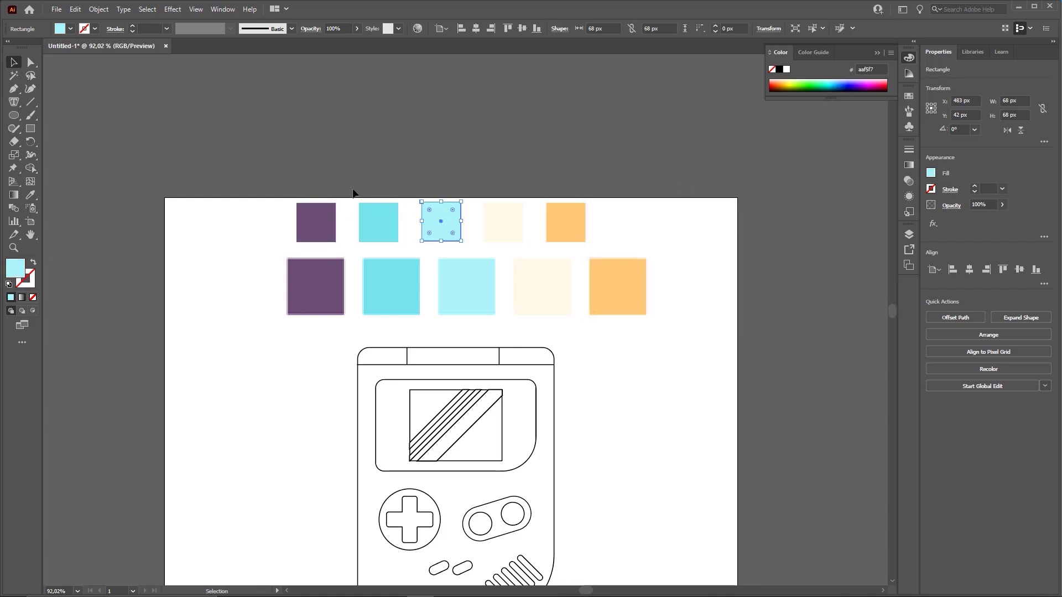
{"action": "double_click", "coordinate": [16, 271]}
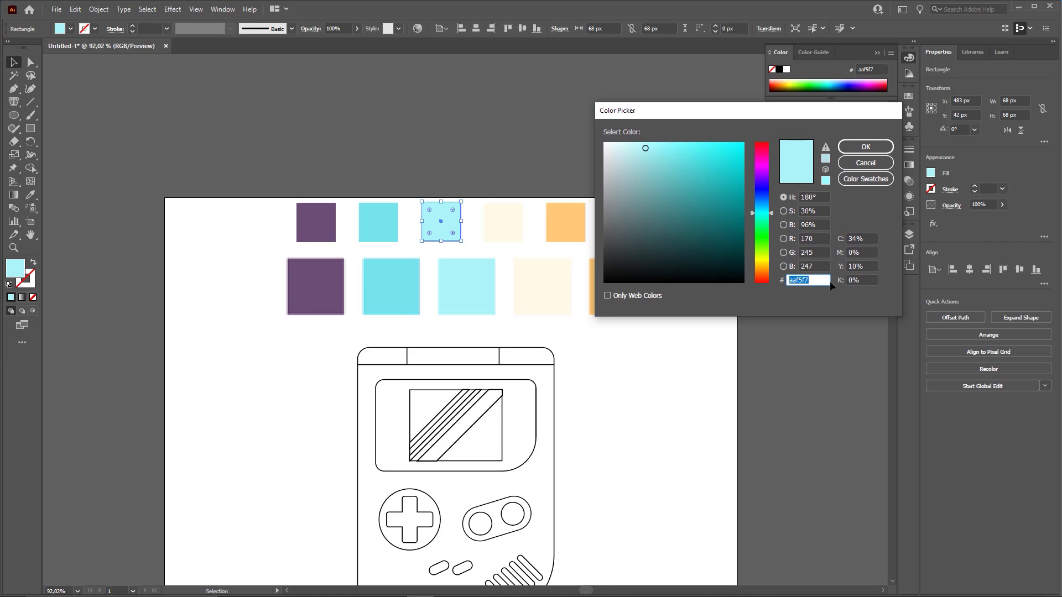
{"action": "left_click", "coordinate": [866, 147]}
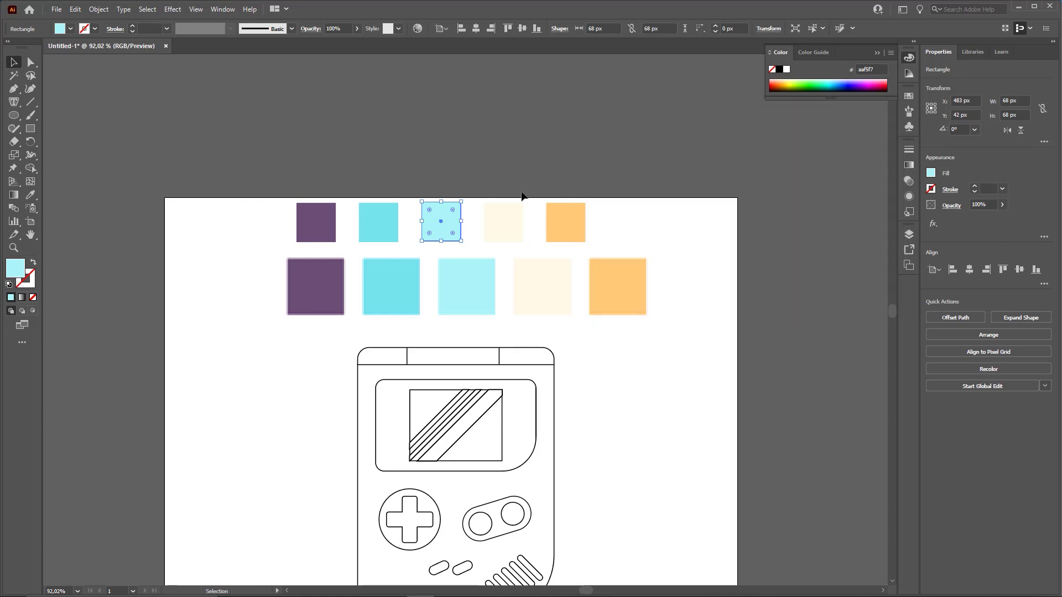
{"action": "left_click", "coordinate": [500, 213]}
{"action": "double_click", "coordinate": [16, 270]}
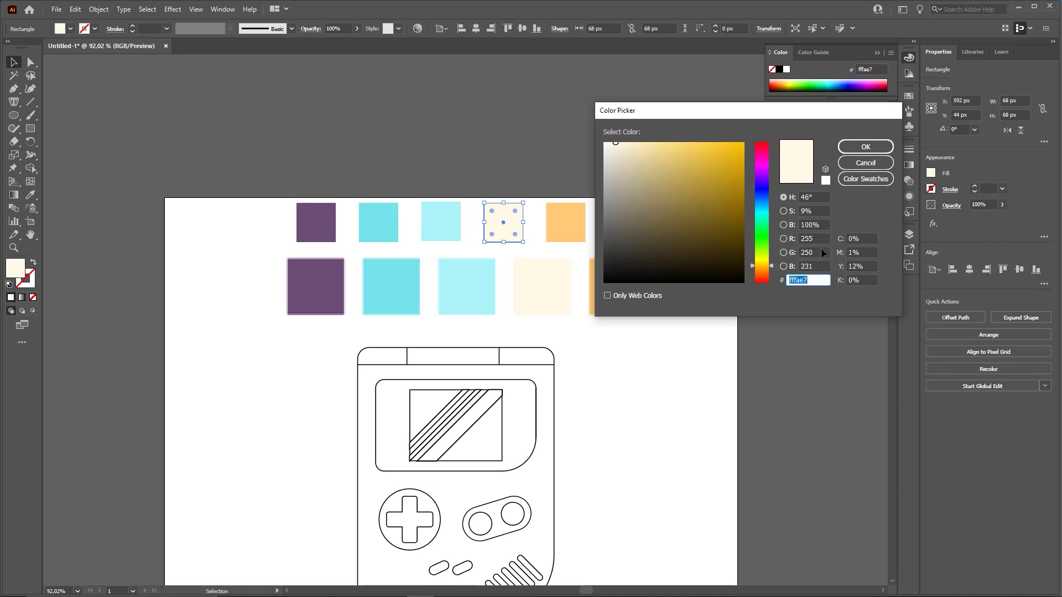
{"action": "left_click", "coordinate": [866, 146]}
{"action": "left_click", "coordinate": [608, 181]}
{"action": "left_click", "coordinate": [566, 222]}
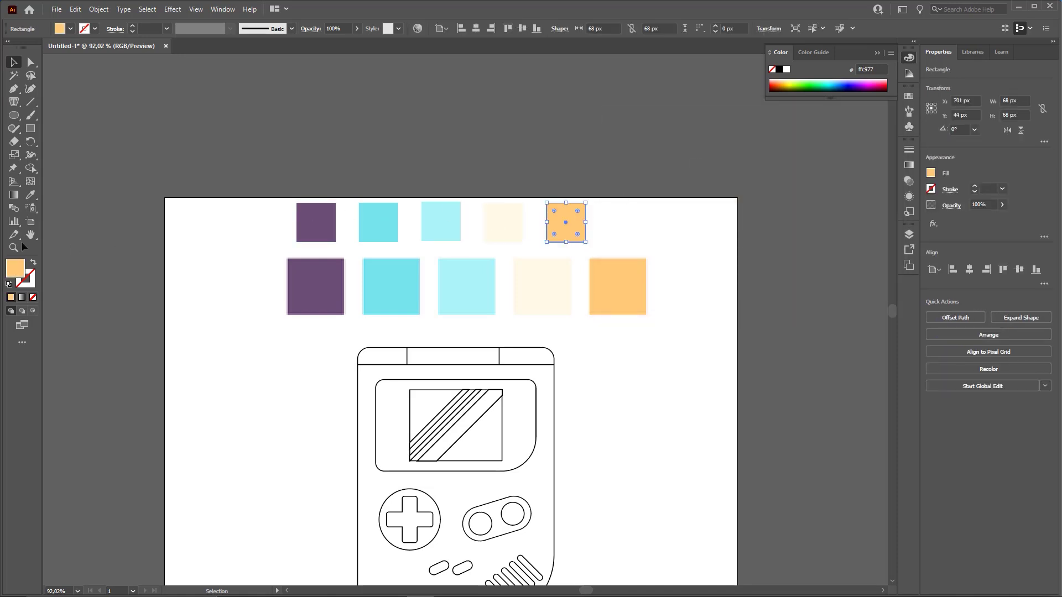
{"action": "double_click", "coordinate": [20, 272]}
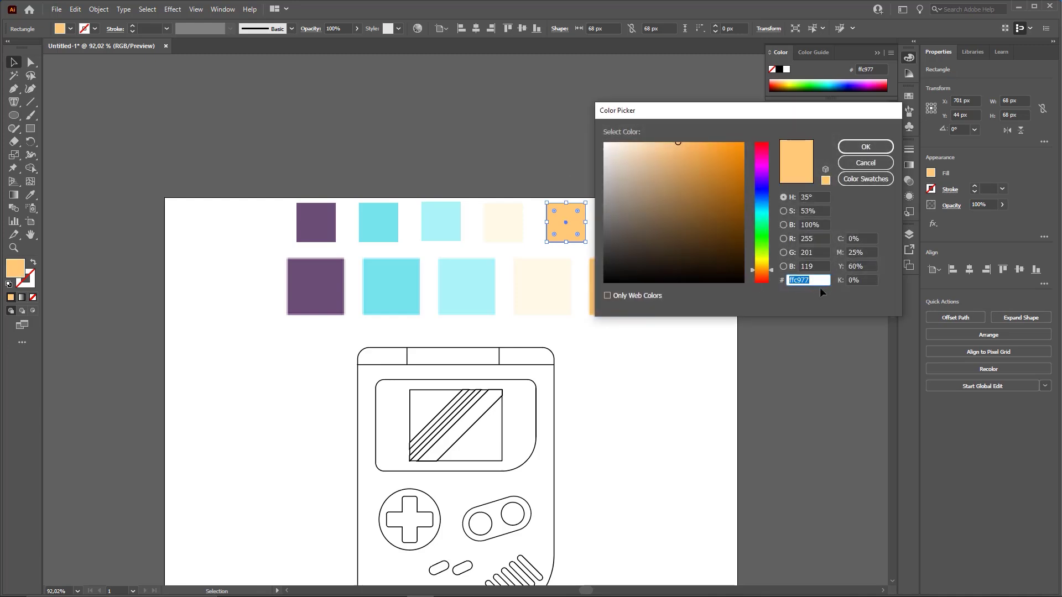
{"action": "left_click", "coordinate": [865, 147]}
{"action": "left_click", "coordinate": [677, 277]}
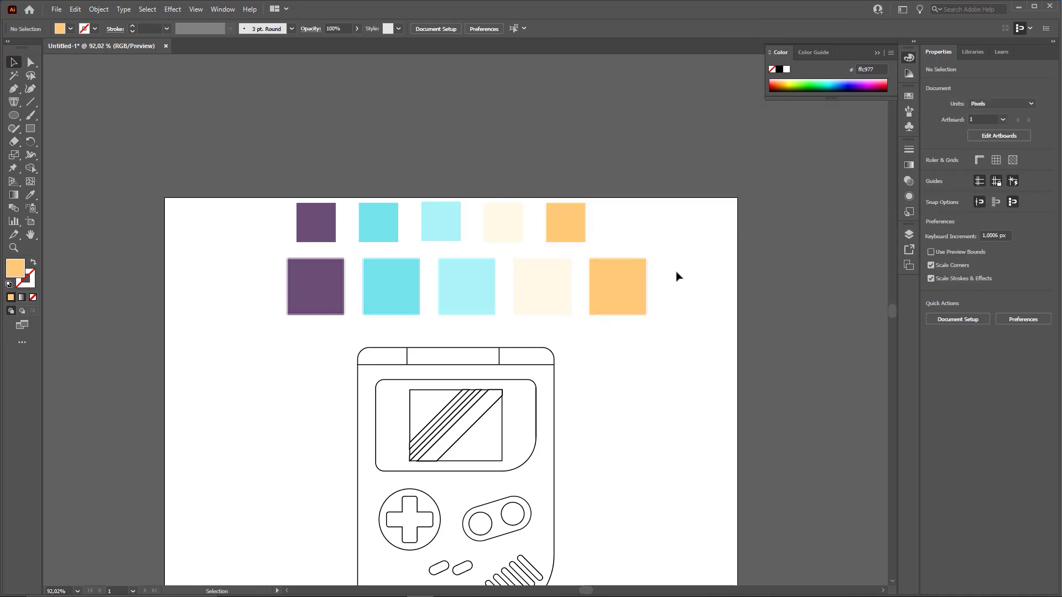
Delete the five-colour palette image beneath the row of coloured squares.
{"action": "left_click", "coordinate": [631, 277]}
{"action": "key", "text": "Delete"}
{"action": "scroll", "coordinate": [490, 230], "scroll_direction": "down", "scroll_amount": 2}
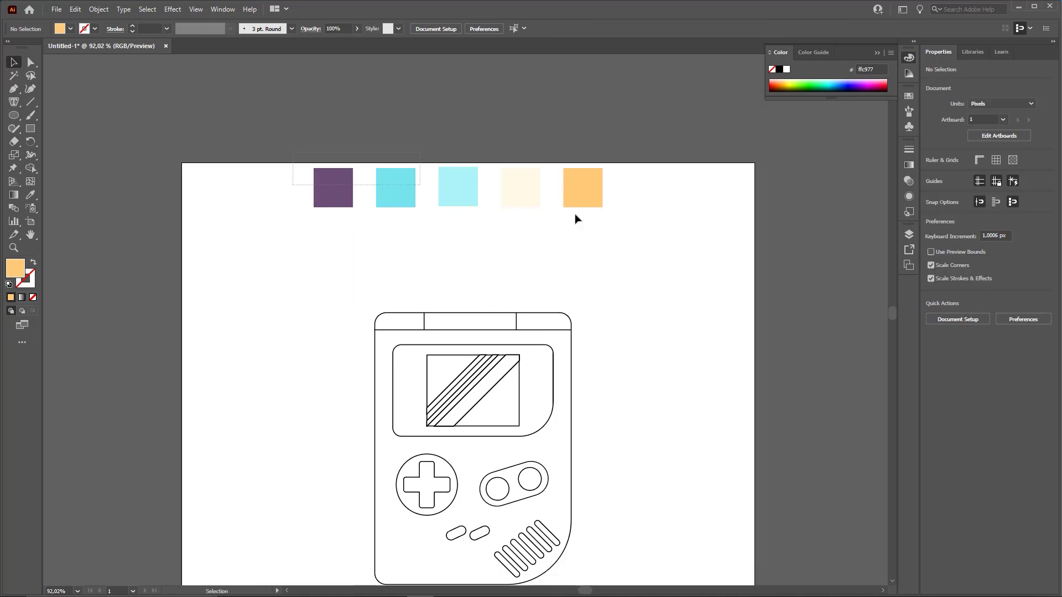
Move the row of five coloured squares down and slightly right, closer above the Game Boy, and deselect.
{"action": "left_click_drag", "start_coordinate": [575, 214], "coordinate": [579, 215]}
{"action": "left_click_drag", "start_coordinate": [585, 173], "coordinate": [604, 231]}
{"action": "left_click_drag", "start_coordinate": [636, 229], "coordinate": [630, 153]}
{"action": "mouse_move", "coordinate": [608, 249]}
{"action": "left_mouse_down"}
{"action": "mouse_move", "coordinate": [627, 257]}
{"action": "mouse_move", "coordinate": [604, 251]}
{"action": "left_mouse_up"}
{"action": "left_click", "coordinate": [291, 116]}
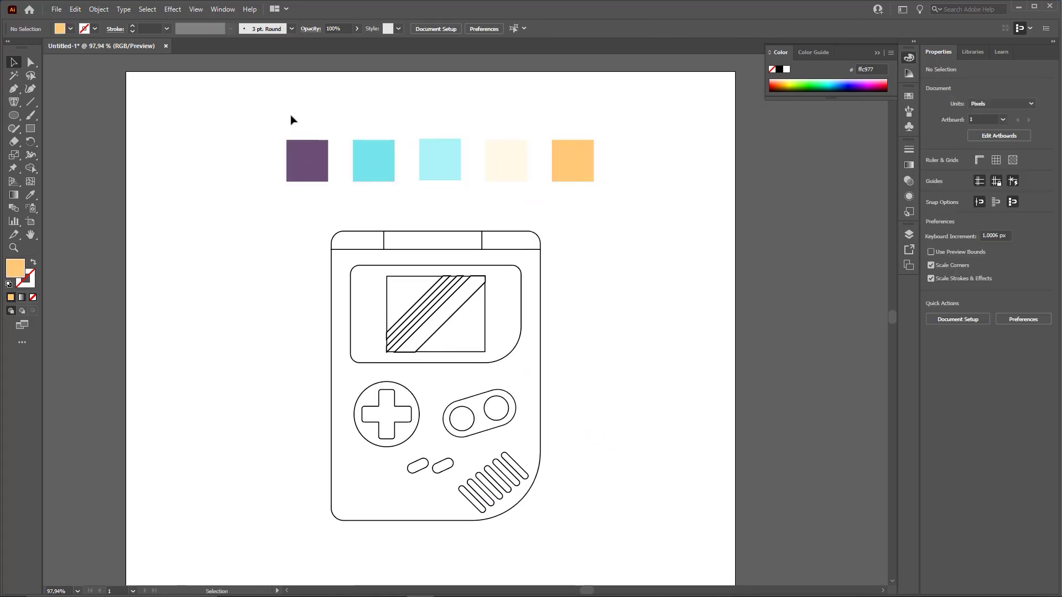
Select all five coloured squares and lock them.
{"action": "left_click_drag", "start_coordinate": [291, 119], "coordinate": [678, 213]}
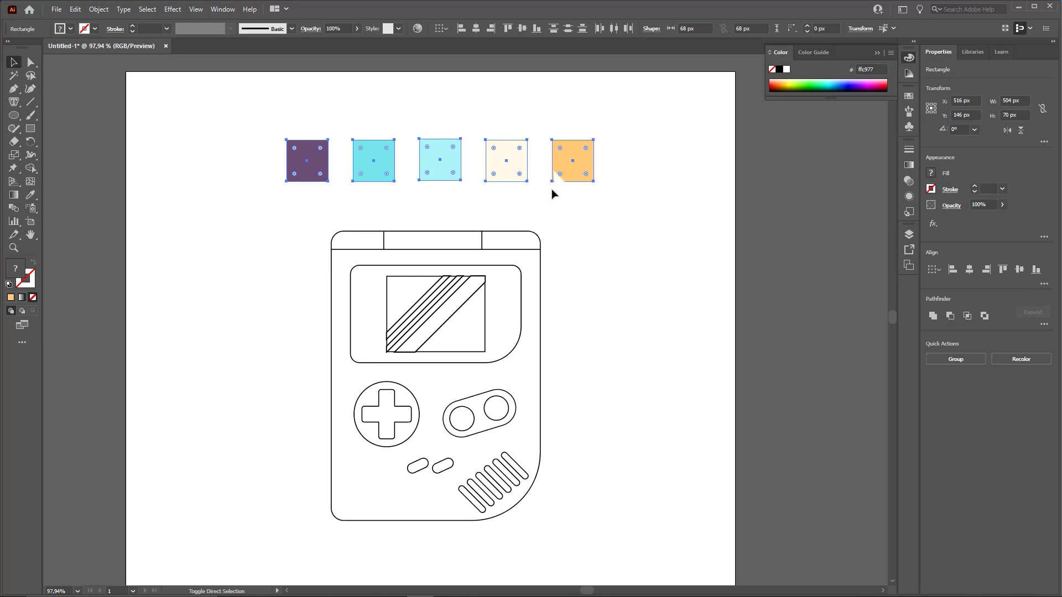
{"action": "left_click_drag", "start_coordinate": [642, 294], "coordinate": [661, 177]}
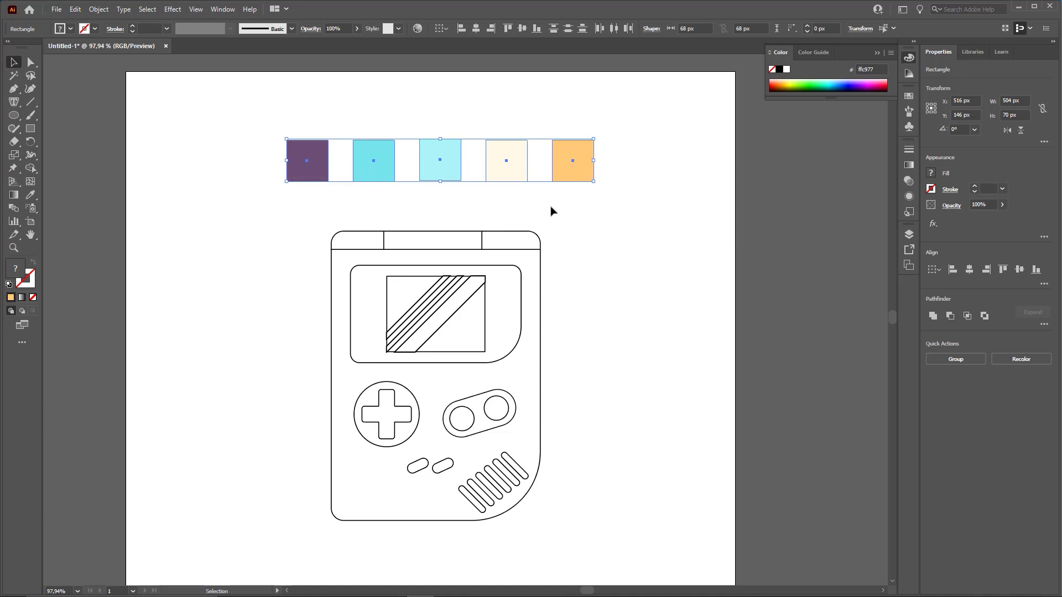
{"action": "left_click", "coordinate": [99, 10]}
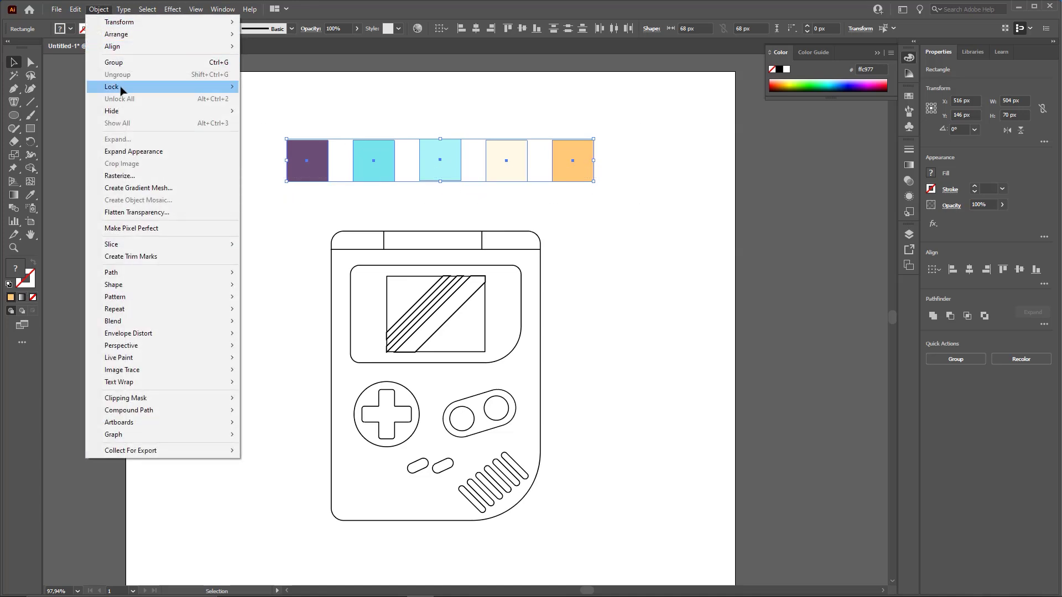
{"action": "mouse_move", "coordinate": [159, 87]}
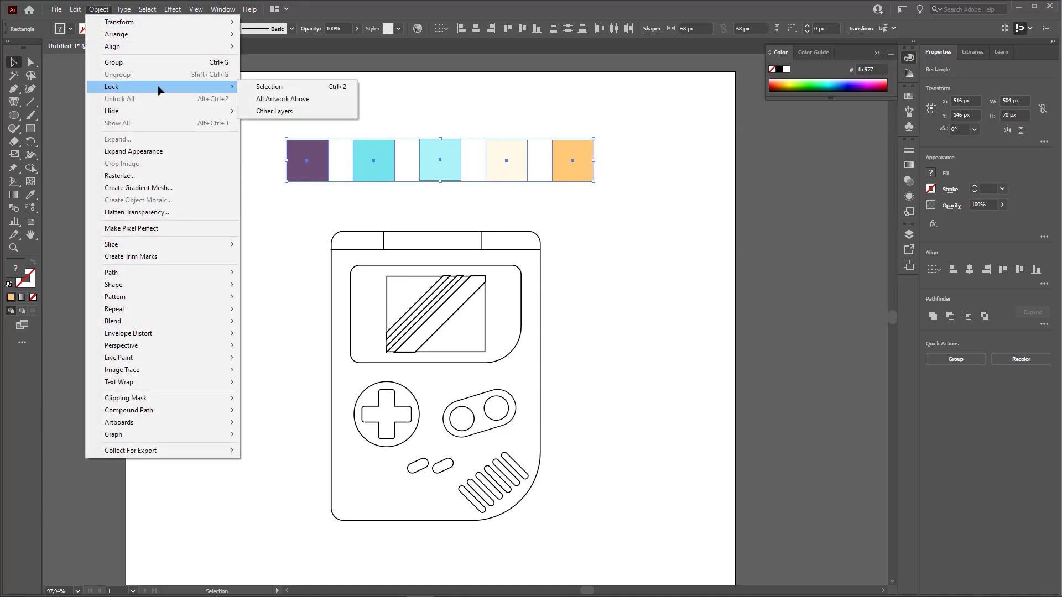
{"action": "left_click", "coordinate": [276, 87]}
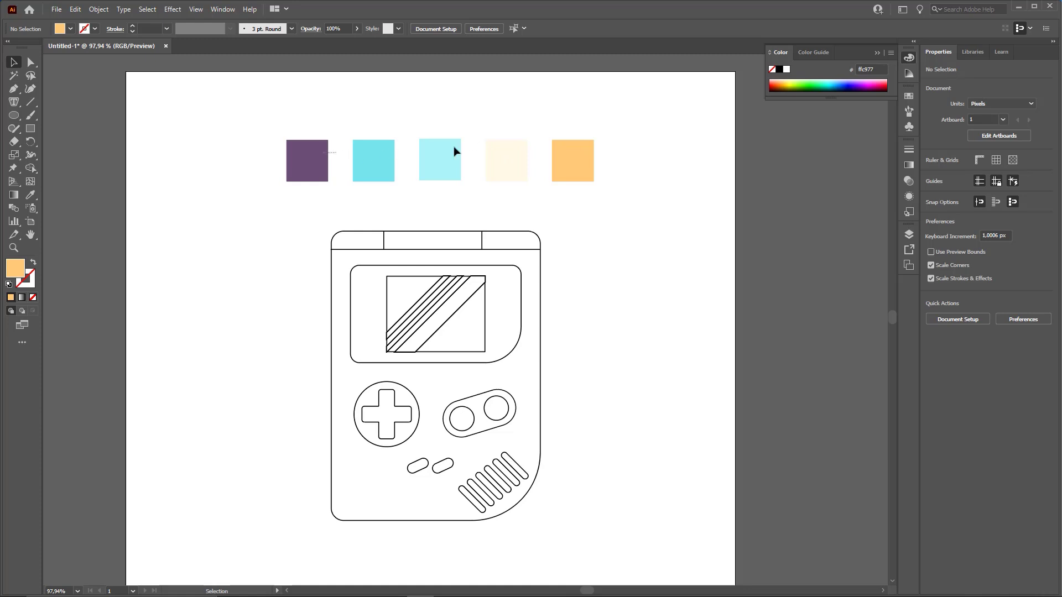
Select the whole Game Boy drawing and activate the Live Paint Bucket tool.
{"action": "scroll", "coordinate": [570, 208], "scroll_direction": "down", "scroll_amount": 2}
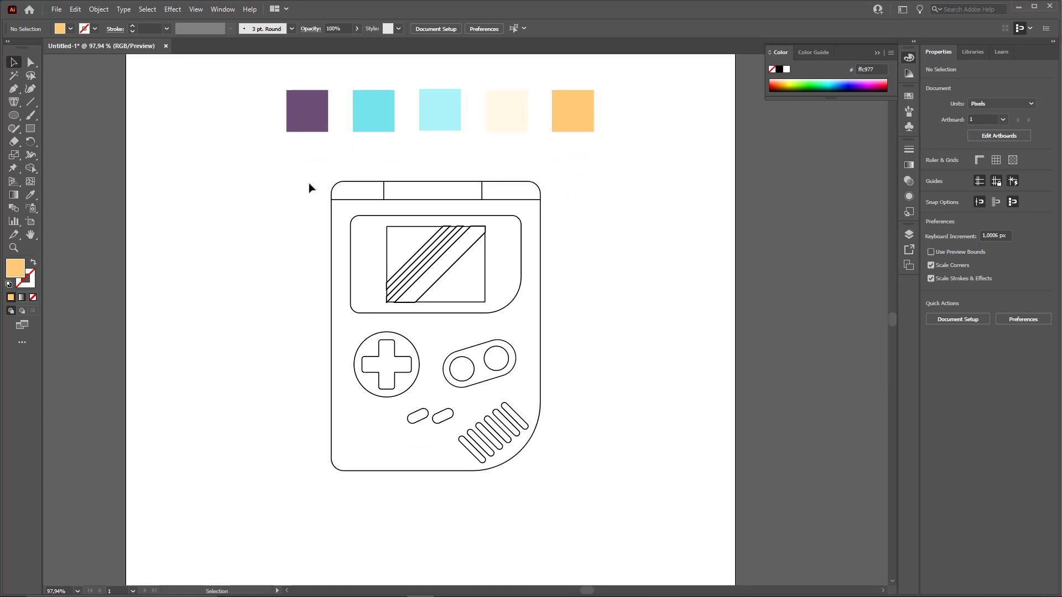
{"action": "left_click_drag", "start_coordinate": [327, 205], "coordinate": [583, 494]}
{"action": "key", "text": "ctrl+shift+a"}
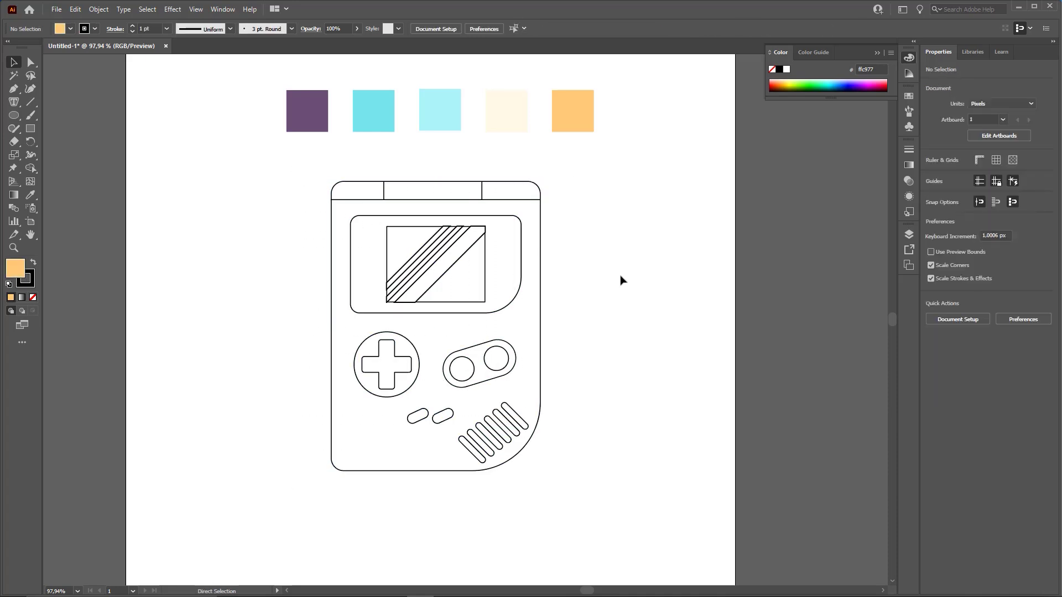
{"action": "key", "text": "ctrl+z"}
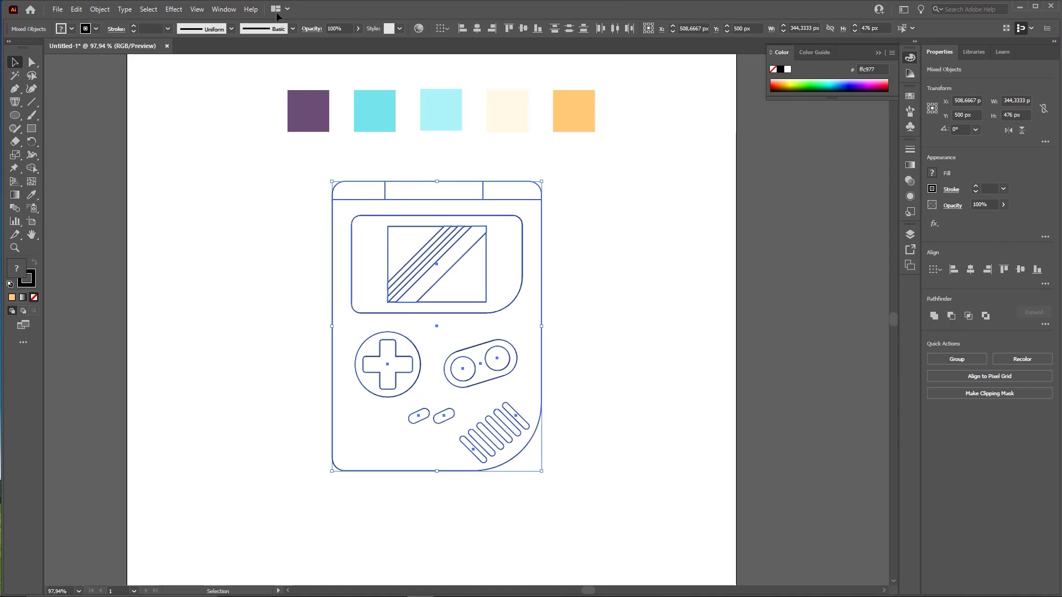
{"action": "key", "text": "ctrl+super+Right"}
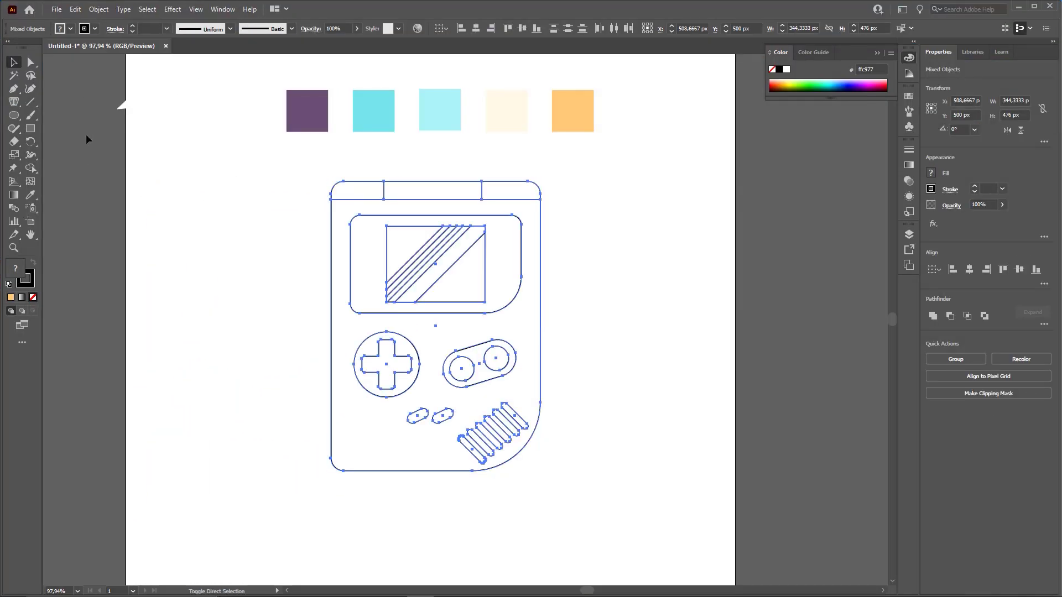
{"action": "left_click", "coordinate": [32, 170]}
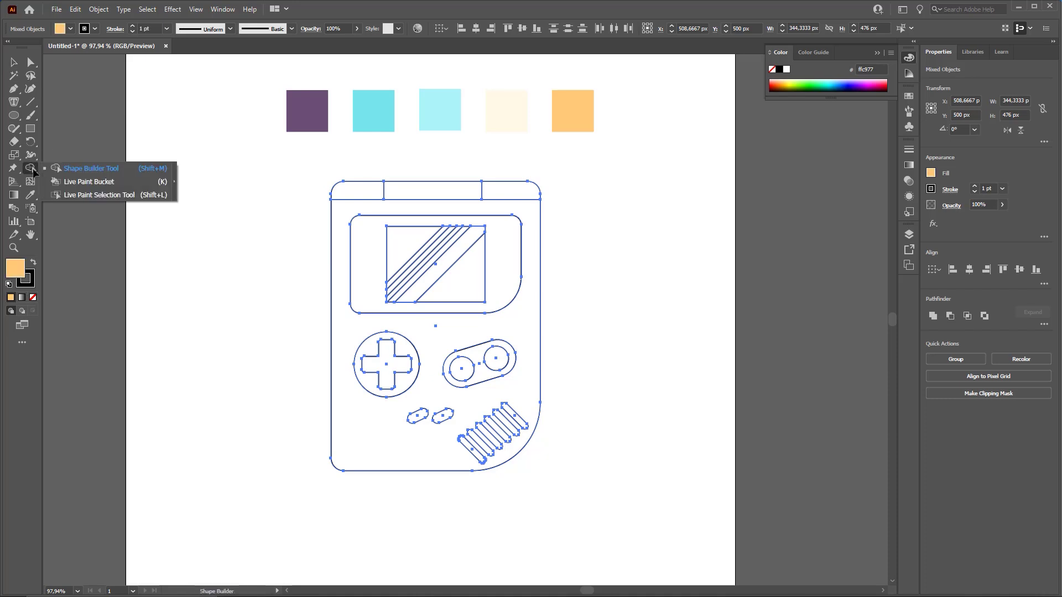
{"action": "left_click", "coordinate": [89, 183]}
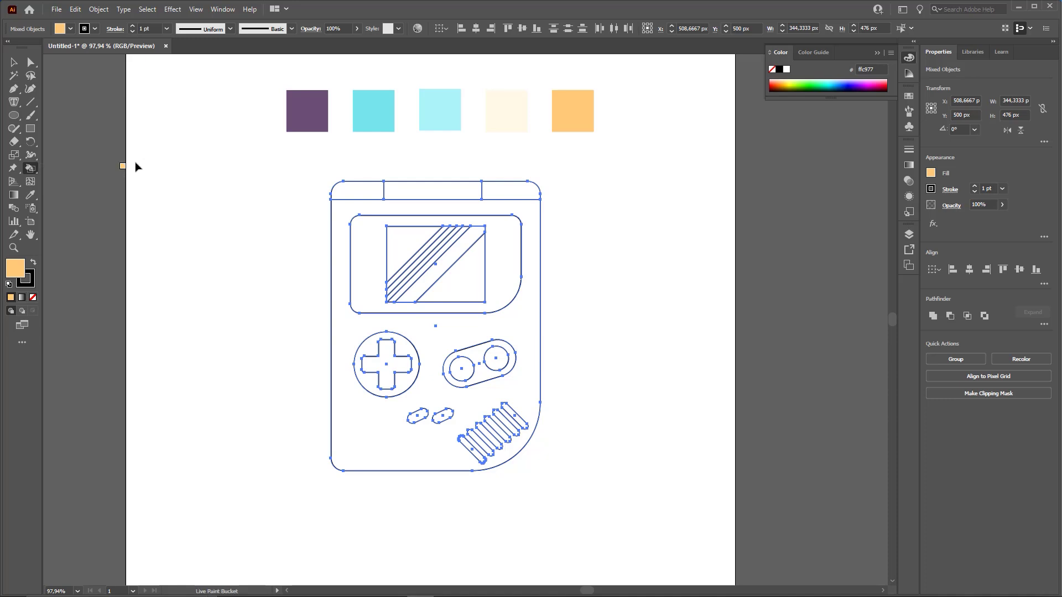
Try converting the drawing to a Live Paint group by filling the Game Boy's body with orange #ffc977, and undo it.
{"action": "left_click", "coordinate": [519, 325]}
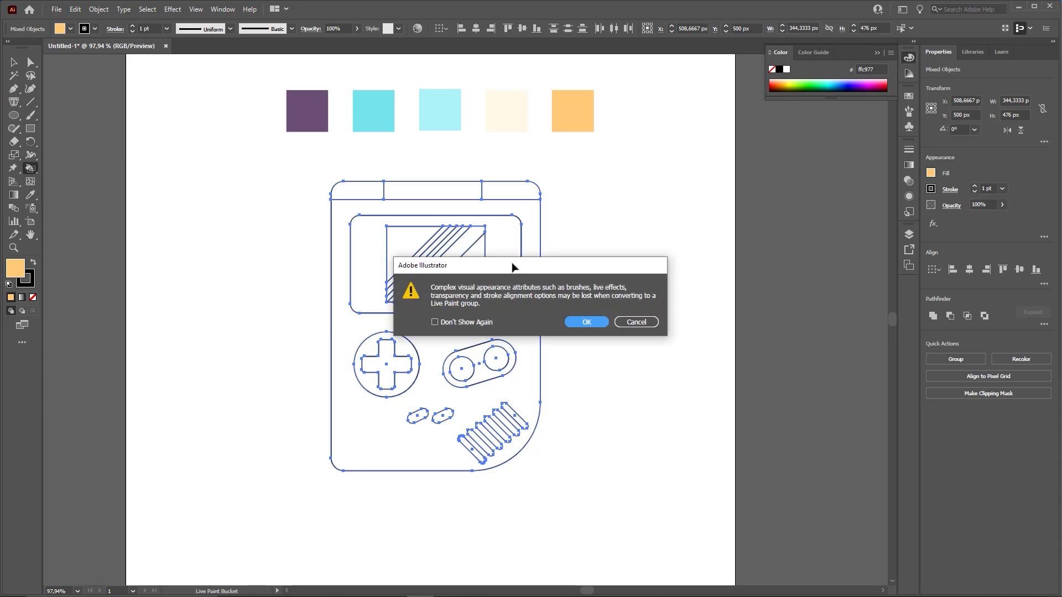
{"action": "left_click_drag", "start_coordinate": [512, 268], "coordinate": [525, 267]}
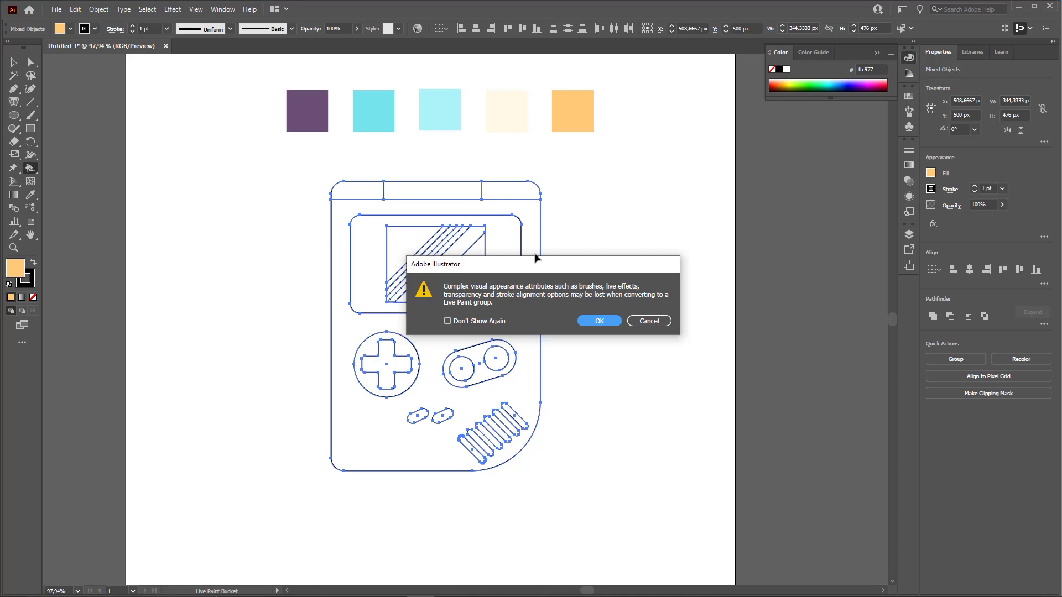
{"action": "left_click_drag", "start_coordinate": [598, 267], "coordinate": [612, 244]}
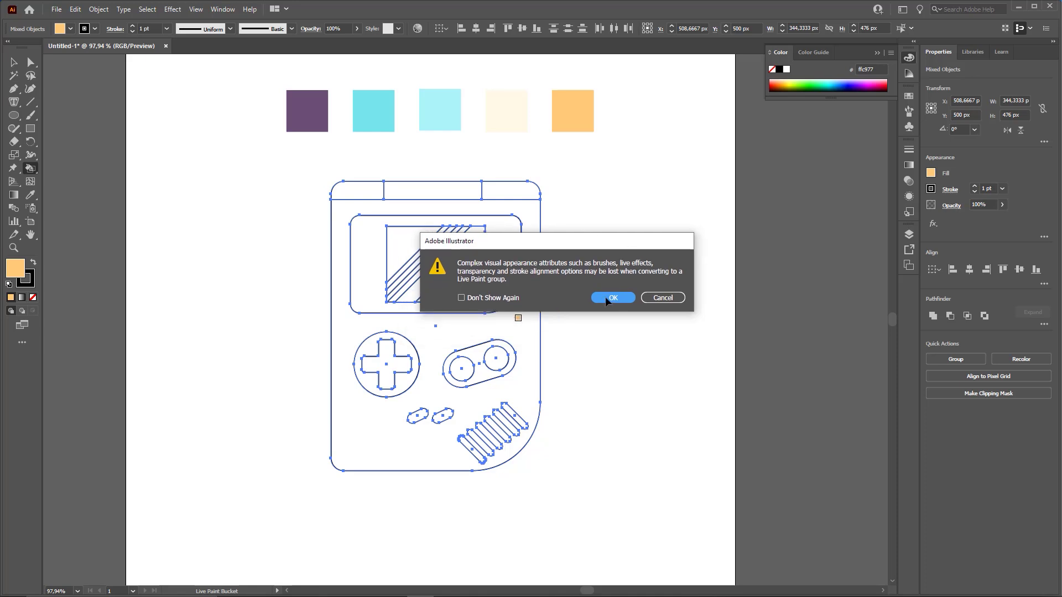
{"action": "left_click", "coordinate": [605, 298]}
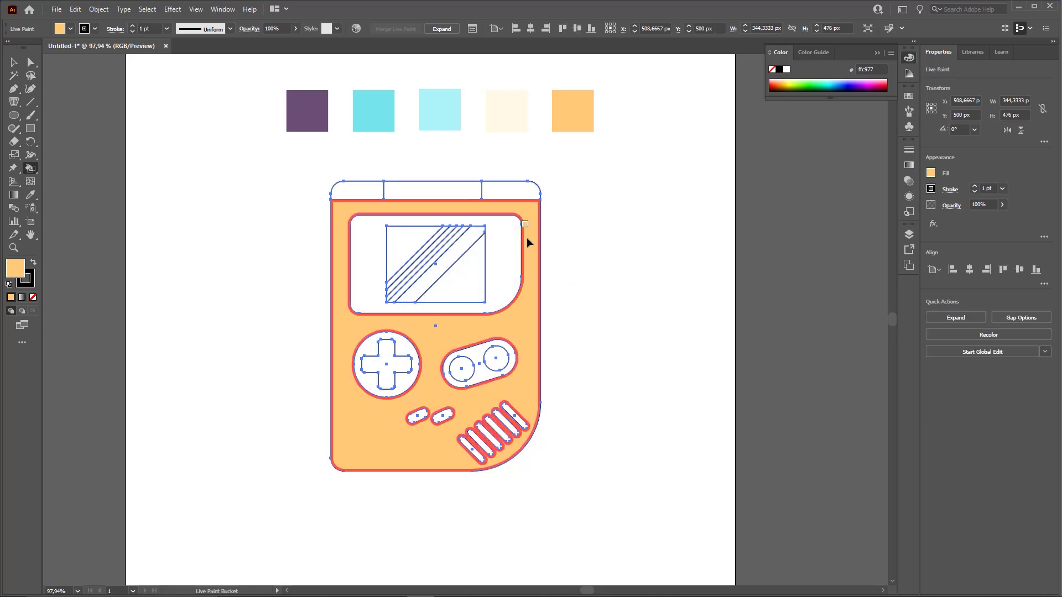
{"action": "key", "text": "ctrl+z"}
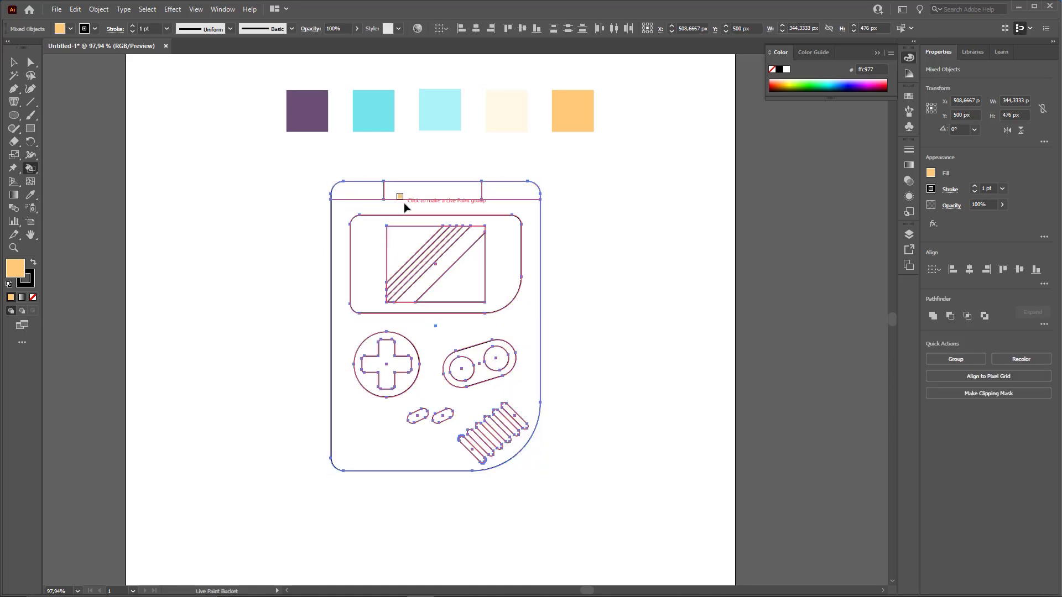
Convert the drawing to a Live Paint group and fill the body and the three top-strip sections with the palette's cream.
{"action": "left_click", "coordinate": [404, 206]}
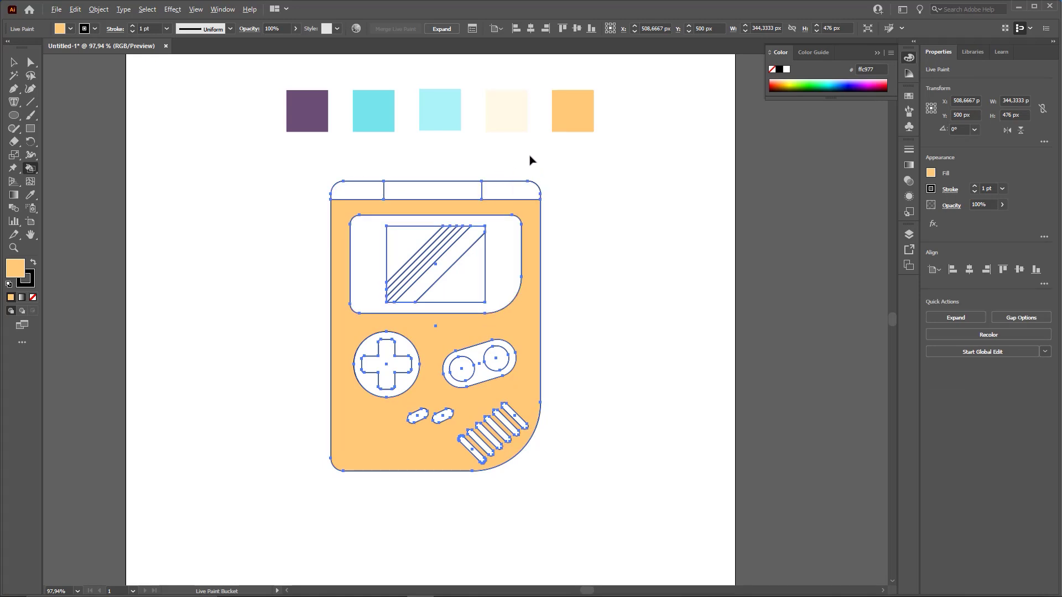
{"action": "left_click", "coordinate": [502, 116], "text": "alt"}
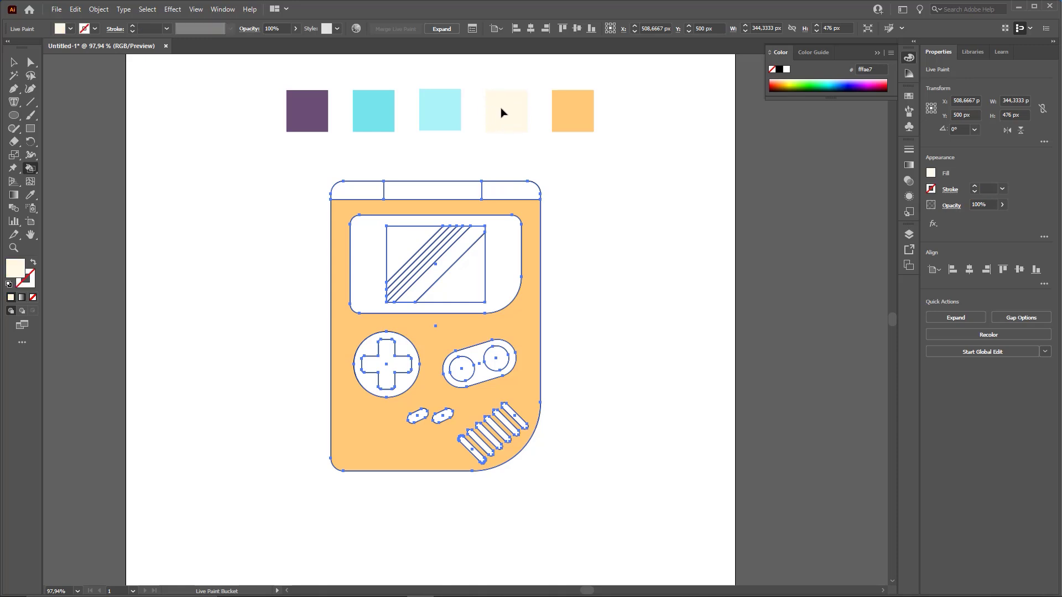
{"action": "left_click", "coordinate": [526, 211]}
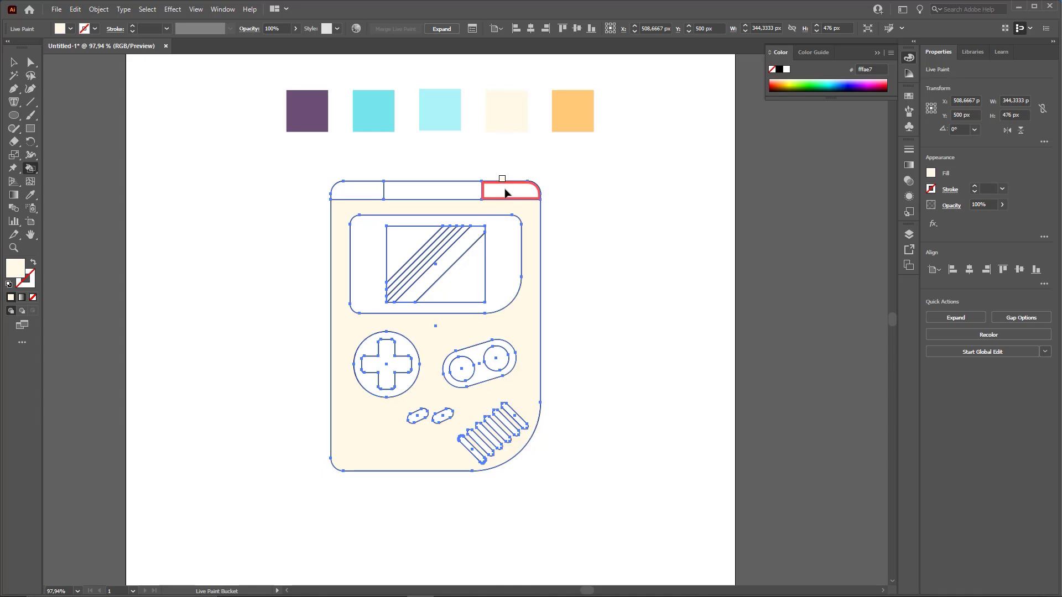
{"action": "left_click", "coordinate": [505, 192]}
{"action": "left_click", "coordinate": [436, 188]}
{"action": "left_click", "coordinate": [357, 189]}
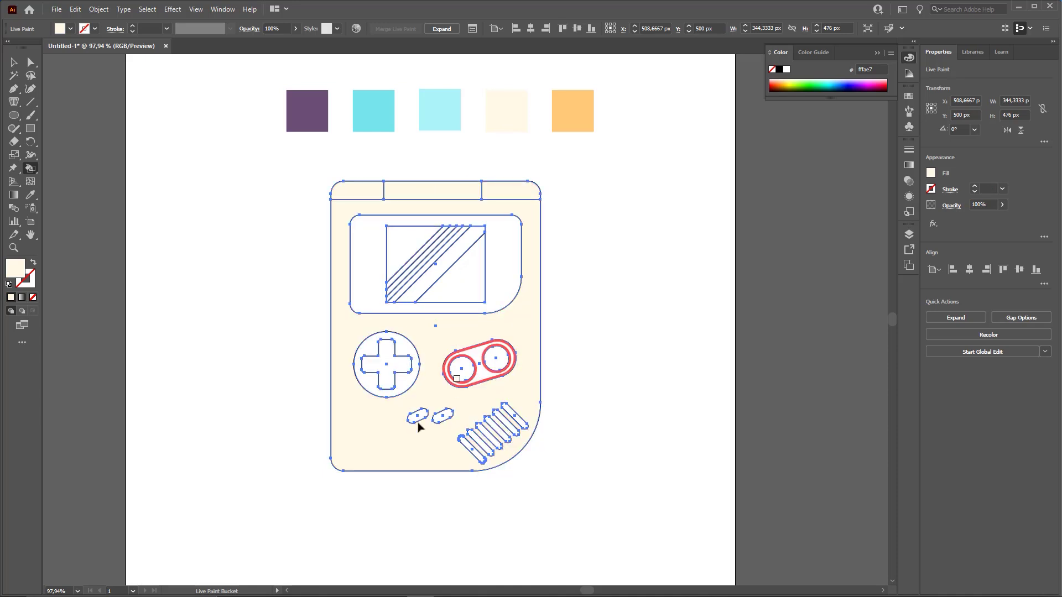
Sample orange #ffc977 from the palette and fill the D-pad's circle and the two round buttons with it.
{"action": "left_click", "coordinate": [572, 112], "text": "alt"}
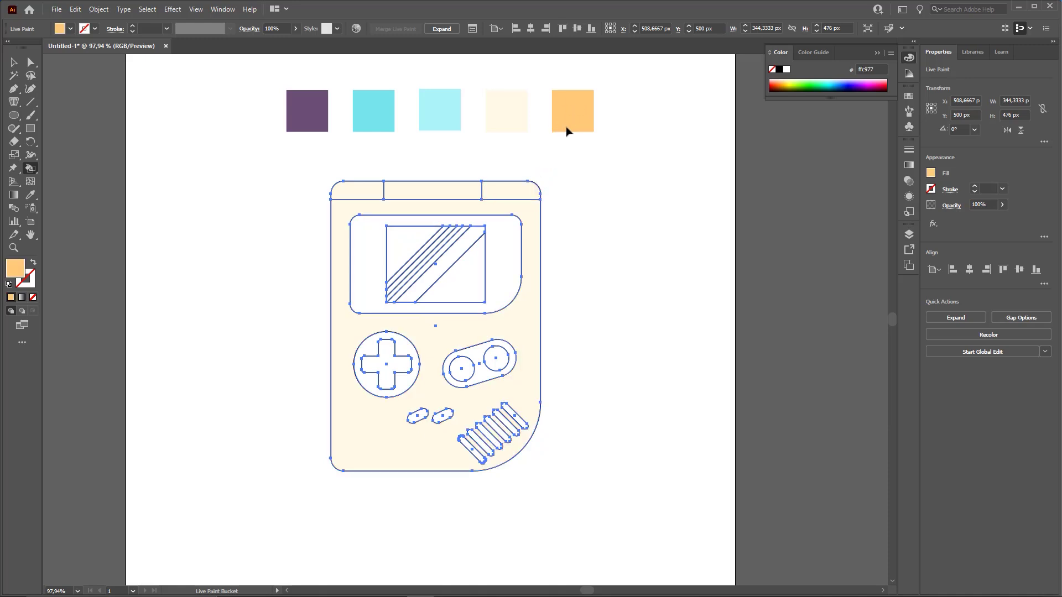
{"action": "left_click", "coordinate": [405, 345]}
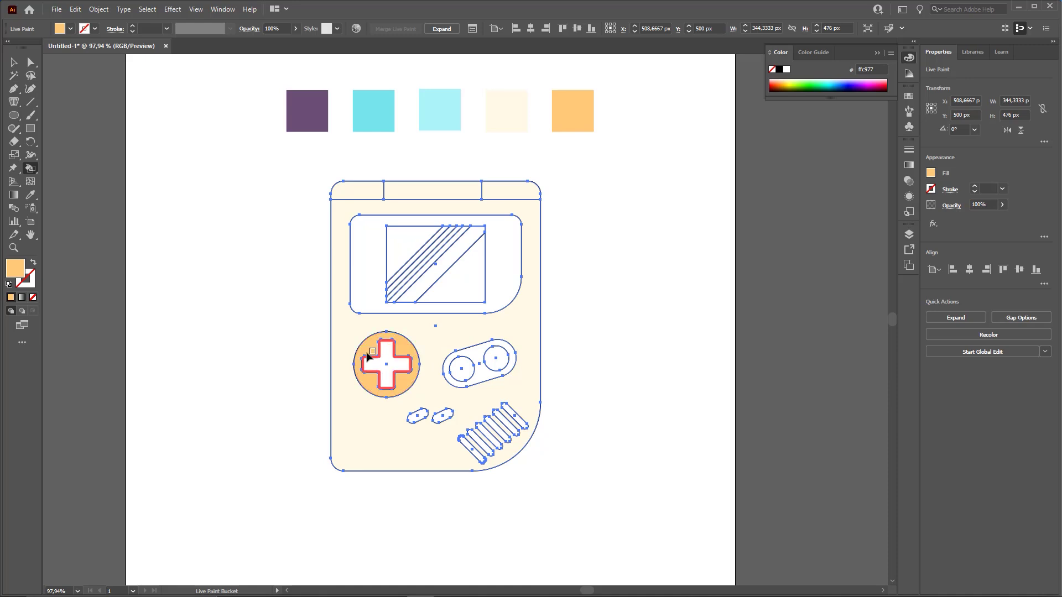
{"action": "left_click", "coordinate": [461, 368]}
{"action": "left_click", "coordinate": [499, 358]}
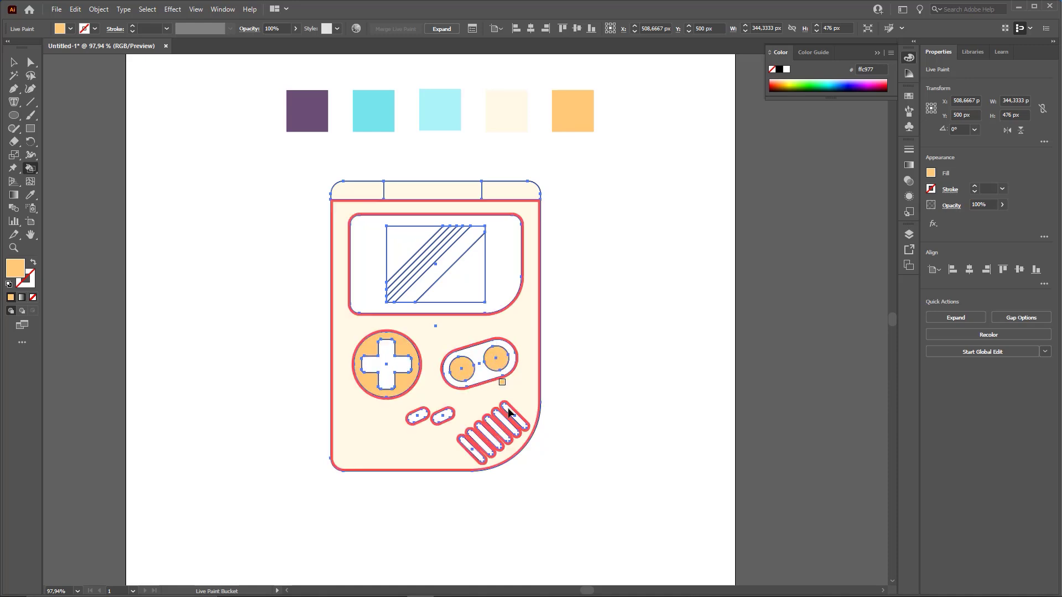
Fill all six diagonal speaker slots near the body's lower corner with orange #ffc977.
{"action": "key", "text": "z"}
{"action": "left_click_drag", "start_coordinate": [494, 435], "coordinate": [562, 454]}
{"action": "left_click_drag", "start_coordinate": [526, 399], "coordinate": [512, 361]}
{"action": "key", "text": "k"}
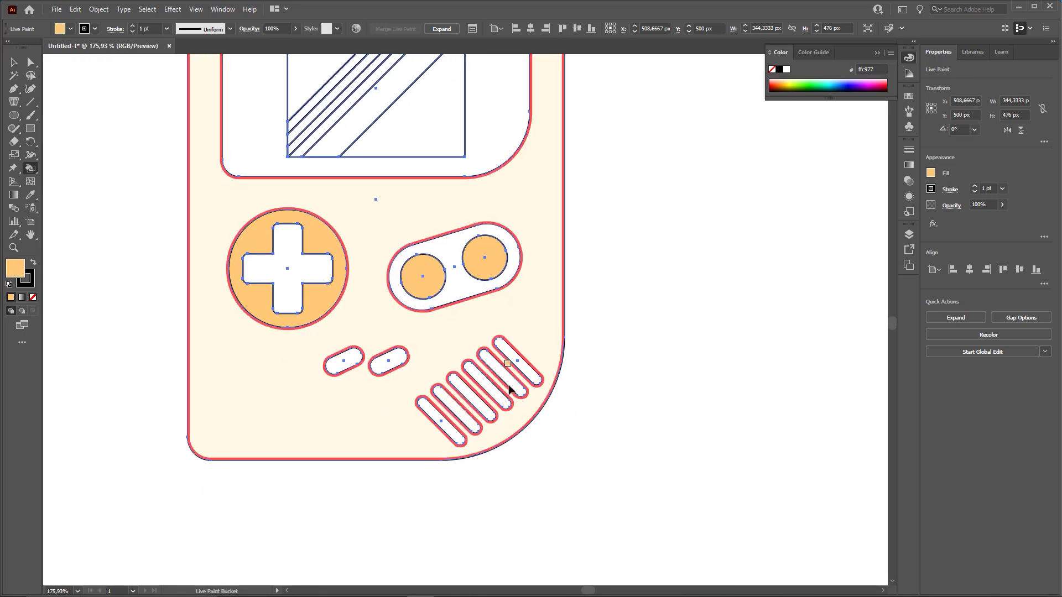
{"action": "left_click", "coordinate": [442, 420]}
{"action": "left_click", "coordinate": [451, 405]}
{"action": "left_click", "coordinate": [467, 391]}
{"action": "left_click", "coordinate": [481, 378]}
{"action": "left_click", "coordinate": [496, 369]}
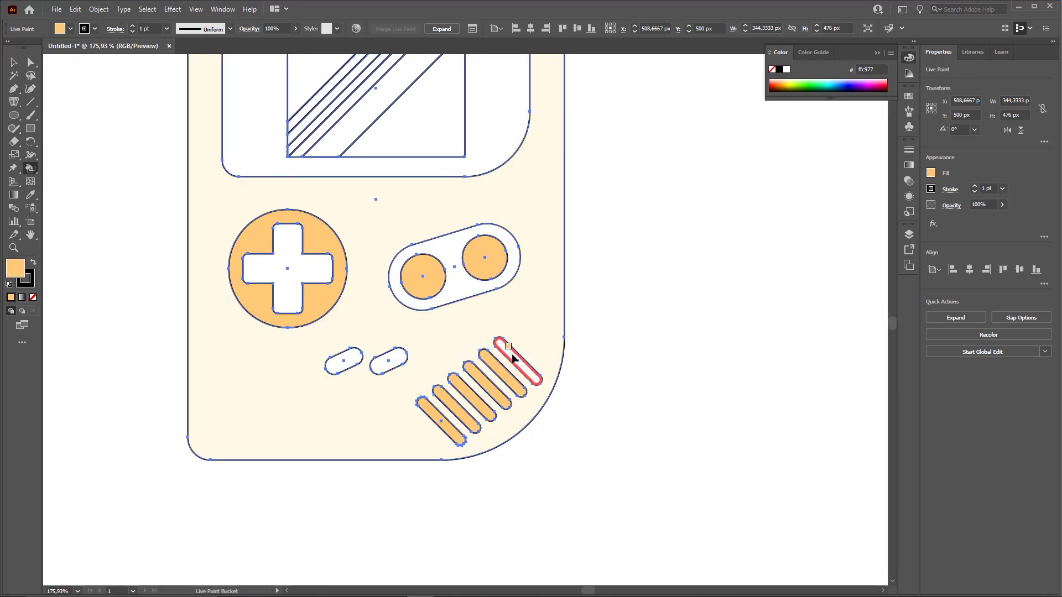
{"action": "left_click", "coordinate": [508, 351]}
Fill the screen's two large corner areas and the alternate thin diagonal stripes between them with turquoise #74e4ec from the palette.
{"action": "key", "text": "ctrl+0"}
{"action": "key", "text": "z"}
{"action": "key", "text": "k"}
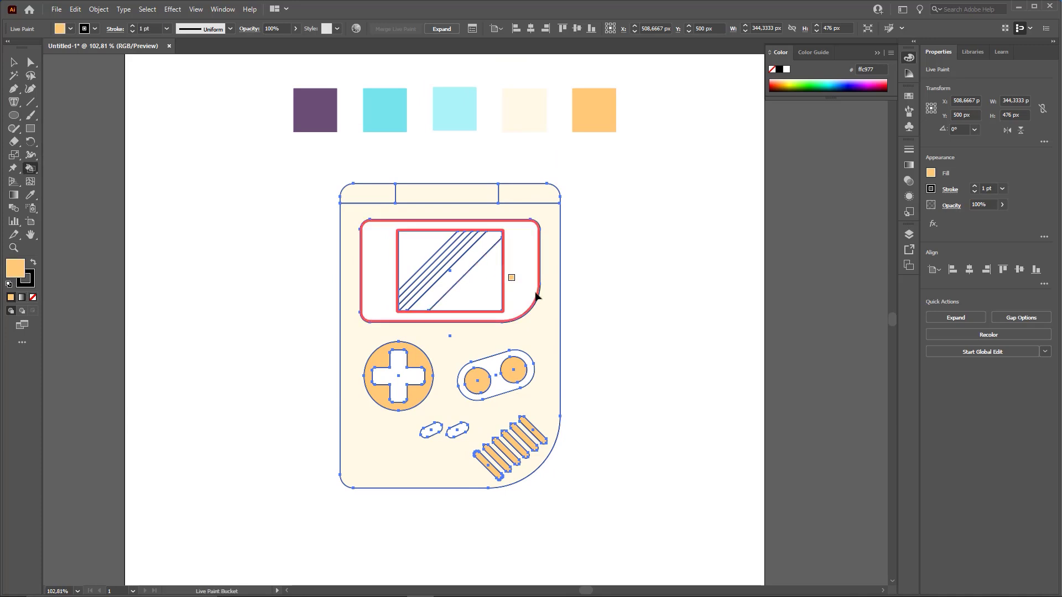
{"action": "left_click_drag", "start_coordinate": [537, 291], "coordinate": [506, 238]}
{"action": "left_click_drag", "start_coordinate": [508, 179], "coordinate": [514, 230]}
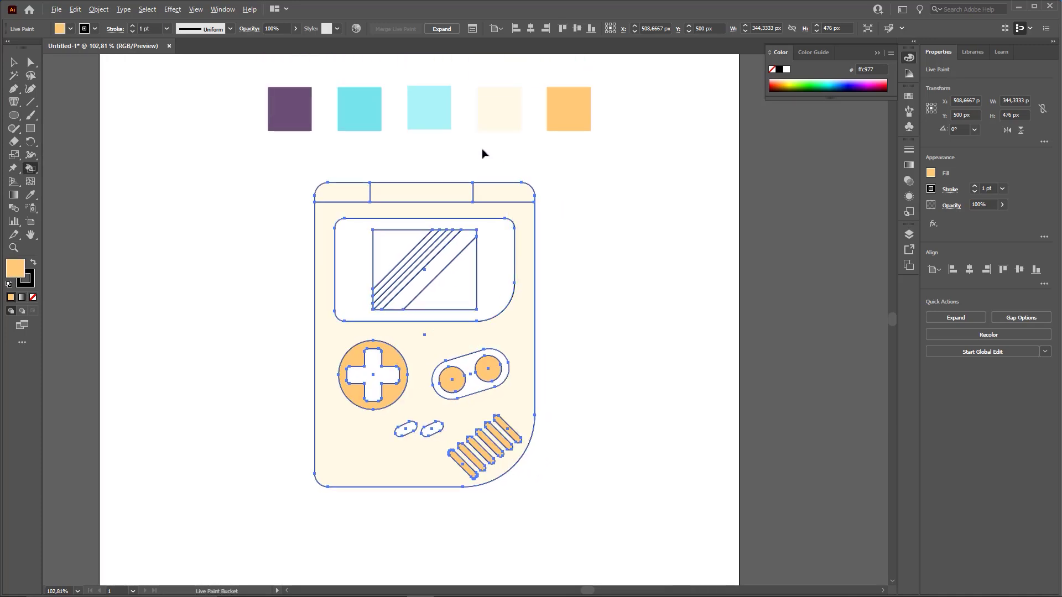
{"action": "left_click", "coordinate": [360, 102], "text": "alt"}
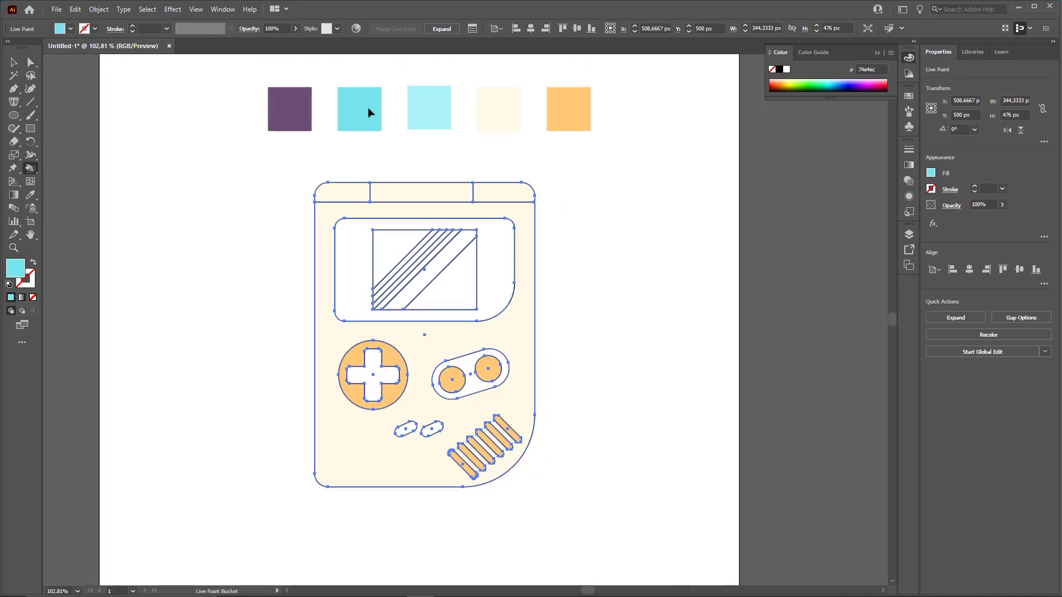
{"action": "left_click", "coordinate": [391, 241]}
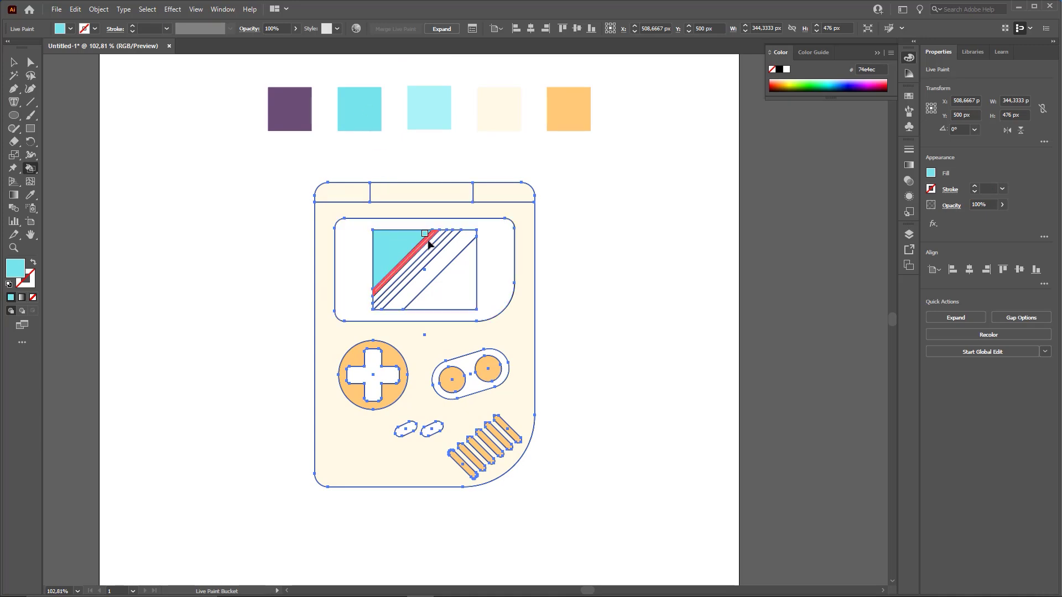
{"action": "left_click", "coordinate": [434, 242]}
{"action": "left_click", "coordinate": [448, 243]}
{"action": "left_click", "coordinate": [470, 273]}
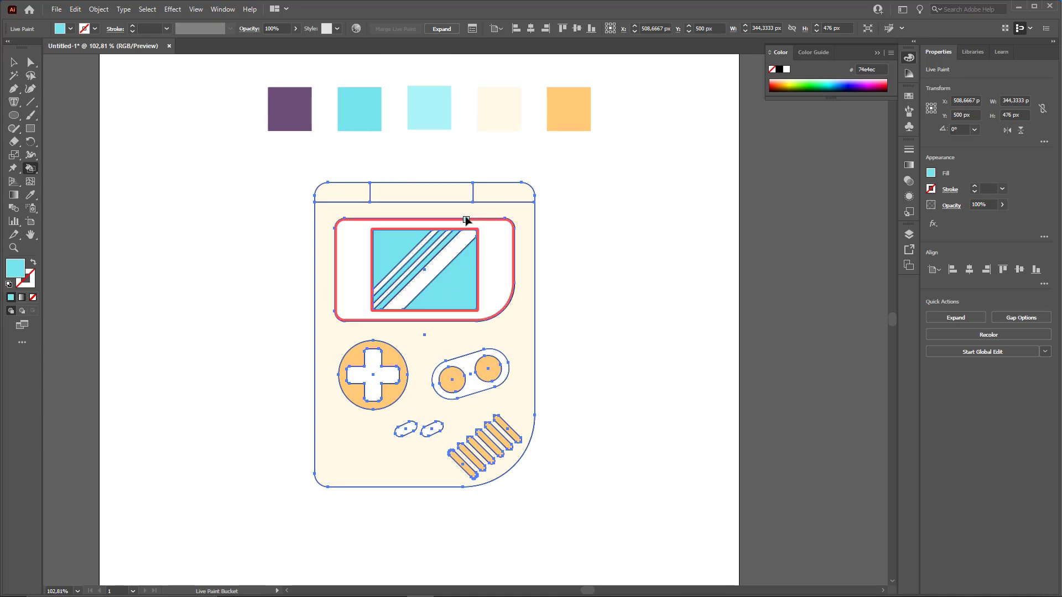
Fill the screen's remaining diagonal reflection stripes, including the wide band, with the palette's light cyan.
{"action": "left_click", "coordinate": [437, 118], "text": "alt"}
{"action": "left_click", "coordinate": [429, 240]}
{"action": "left_click", "coordinate": [436, 244]}
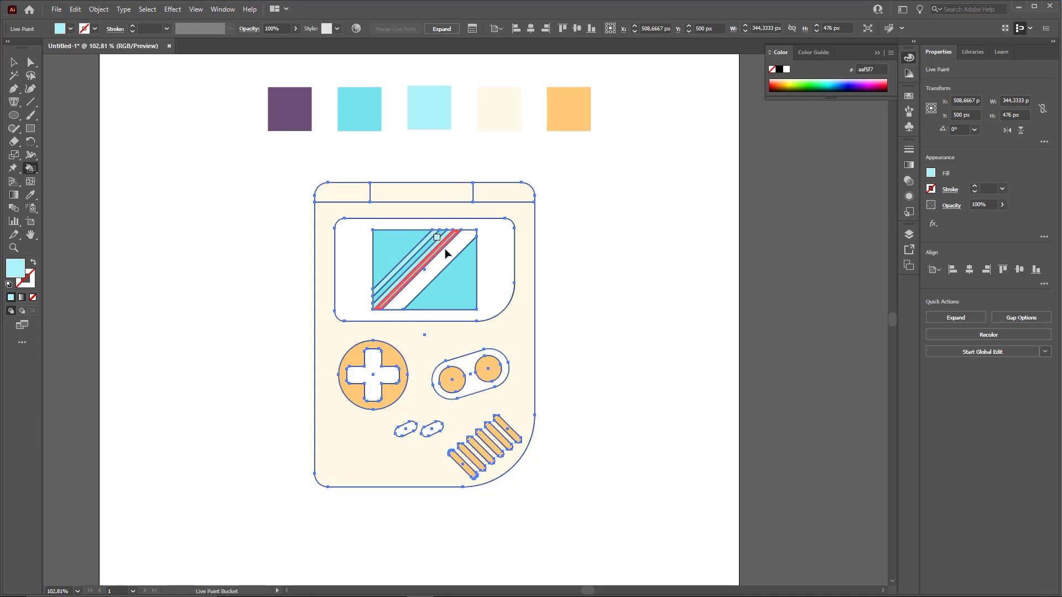
{"action": "left_click", "coordinate": [446, 253]}
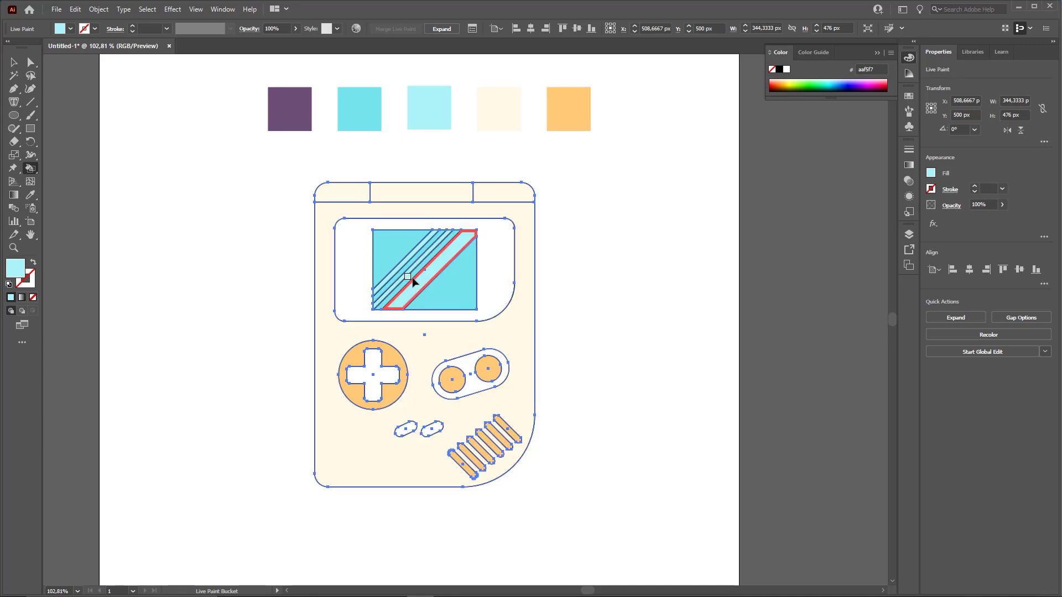
Fill the screen bezel, D-pad cross, pill around the round buttons and two small pill buttons with purple #6c4f76, and deselect.
{"action": "left_click", "coordinate": [291, 99], "text": "alt"}
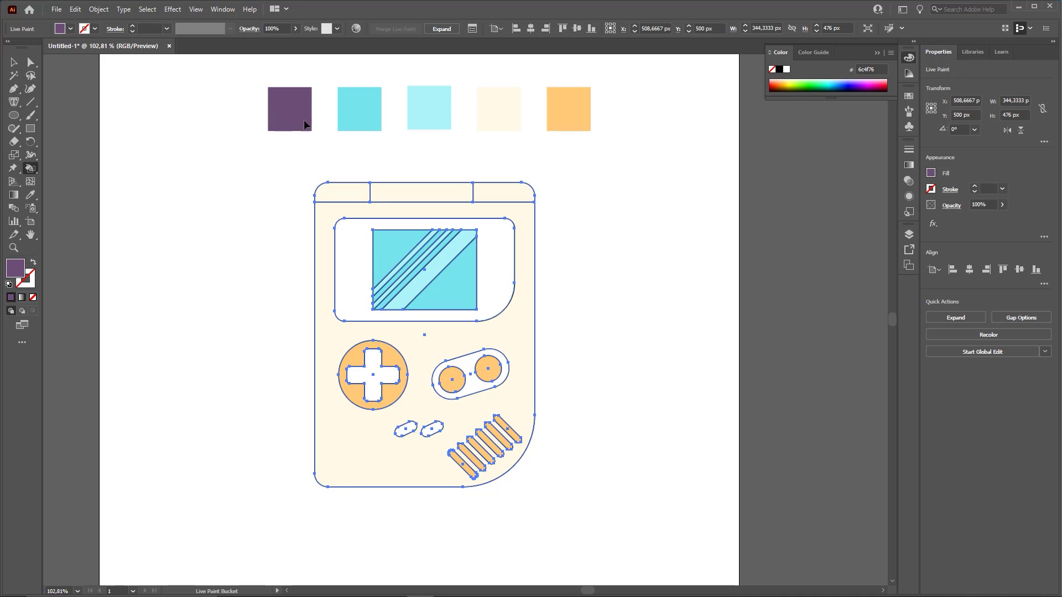
{"action": "left_click", "coordinate": [355, 268]}
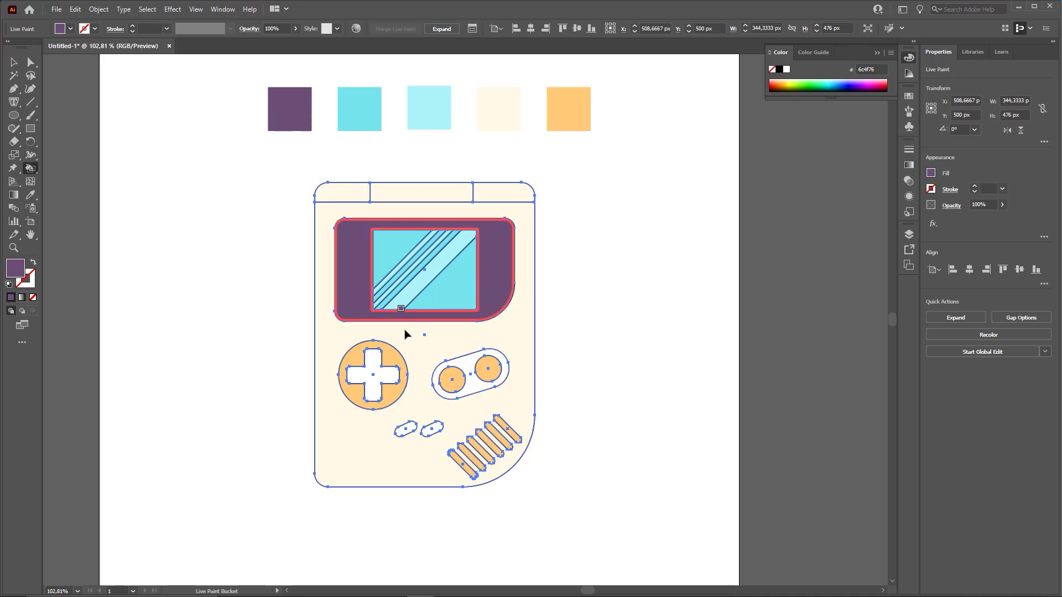
{"action": "left_click", "coordinate": [377, 368]}
{"action": "left_click", "coordinate": [448, 362]}
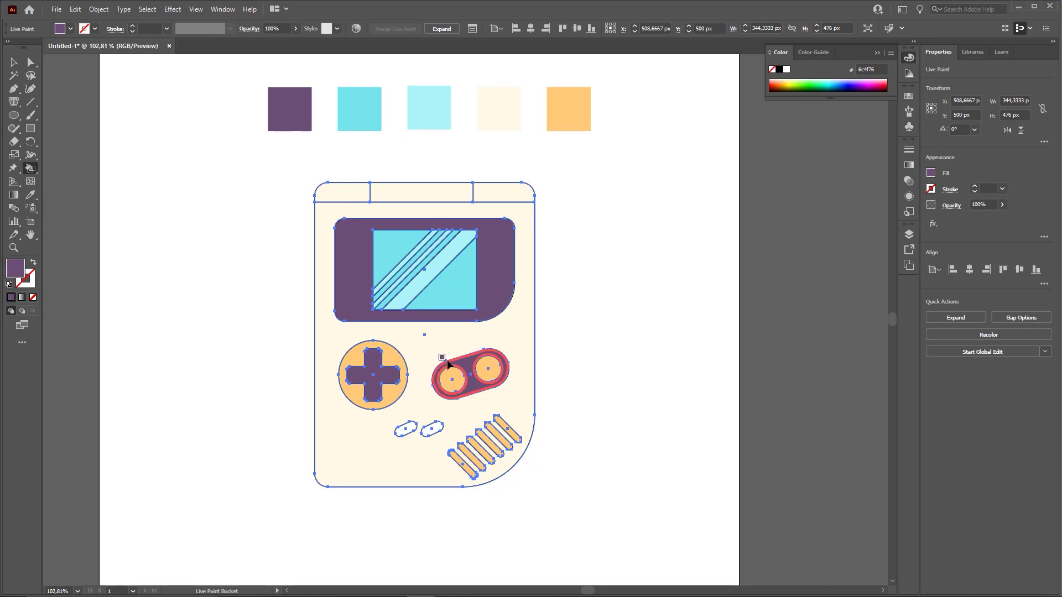
{"action": "left_click", "coordinate": [406, 427]}
{"action": "left_click", "coordinate": [432, 430]}
{"action": "key", "text": "v"}
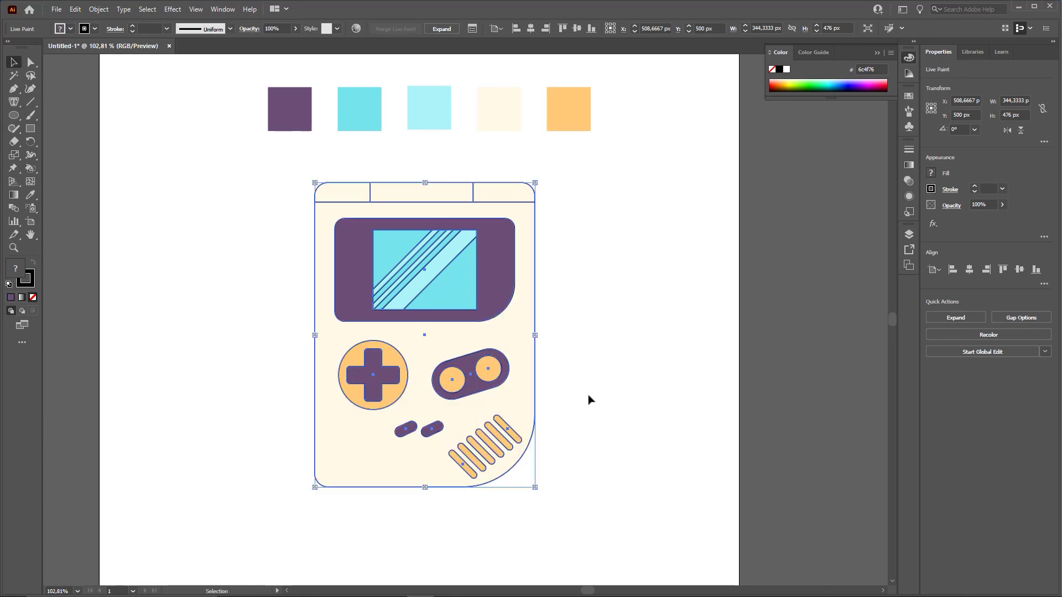
{"action": "left_click", "coordinate": [588, 397]}
Select the whole Game Boy, remove its black outline by setting the stroke to none, and deselect.
{"action": "key", "text": "z"}
{"action": "left_click_drag", "start_coordinate": [567, 392], "coordinate": [592, 386]}
{"action": "key", "text": "v"}
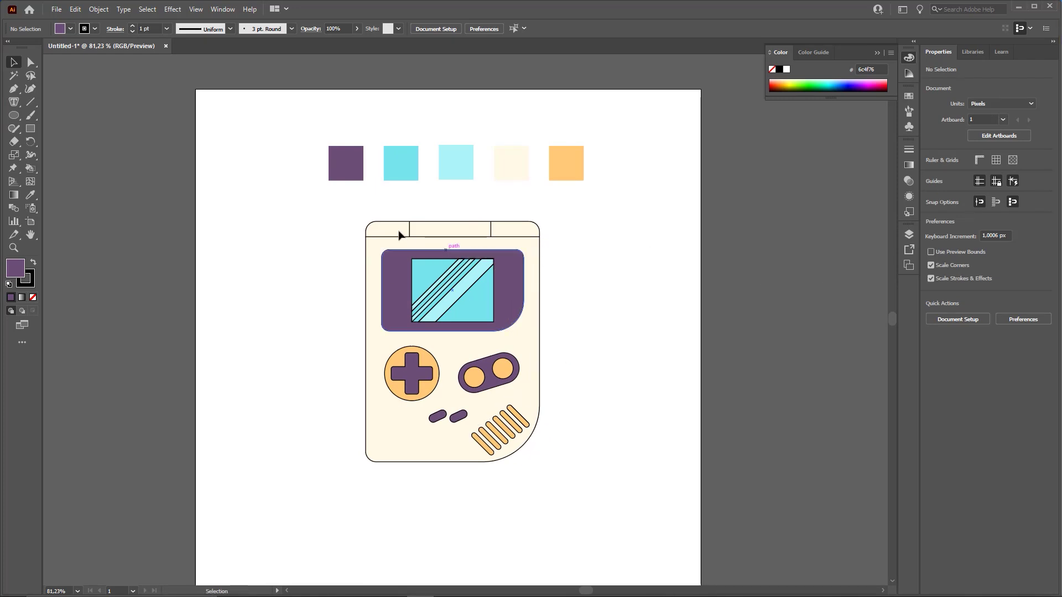
{"action": "mouse_move", "coordinate": [344, 211]}
{"action": "left_mouse_down"}
{"action": "mouse_move", "coordinate": [385, 240]}
{"action": "mouse_move", "coordinate": [573, 466]}
{"action": "left_mouse_up"}
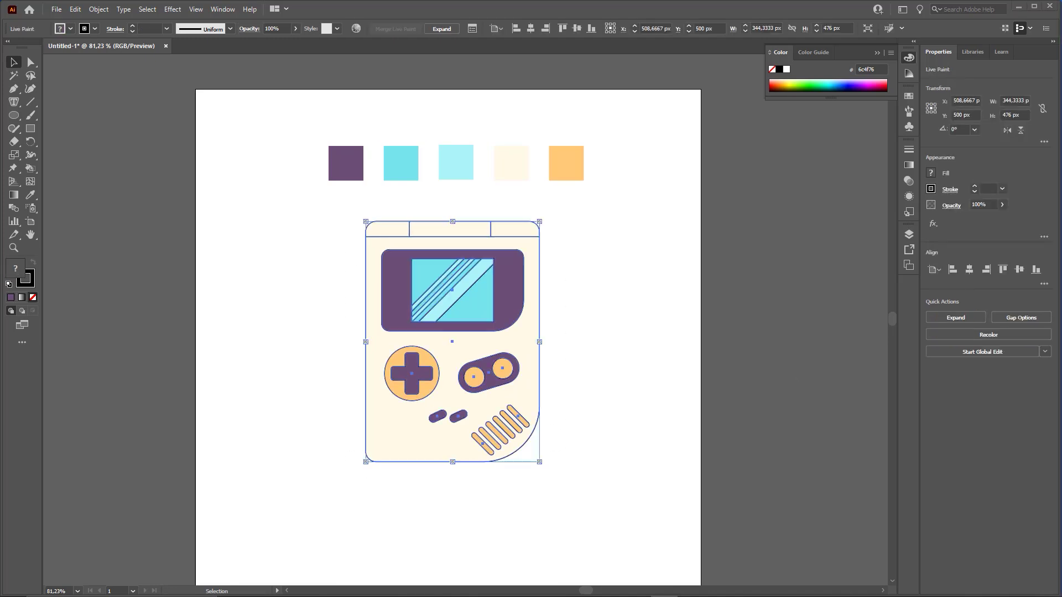
{"action": "scroll", "coordinate": [456, 370], "scroll_direction": "up", "scroll_amount": 2}
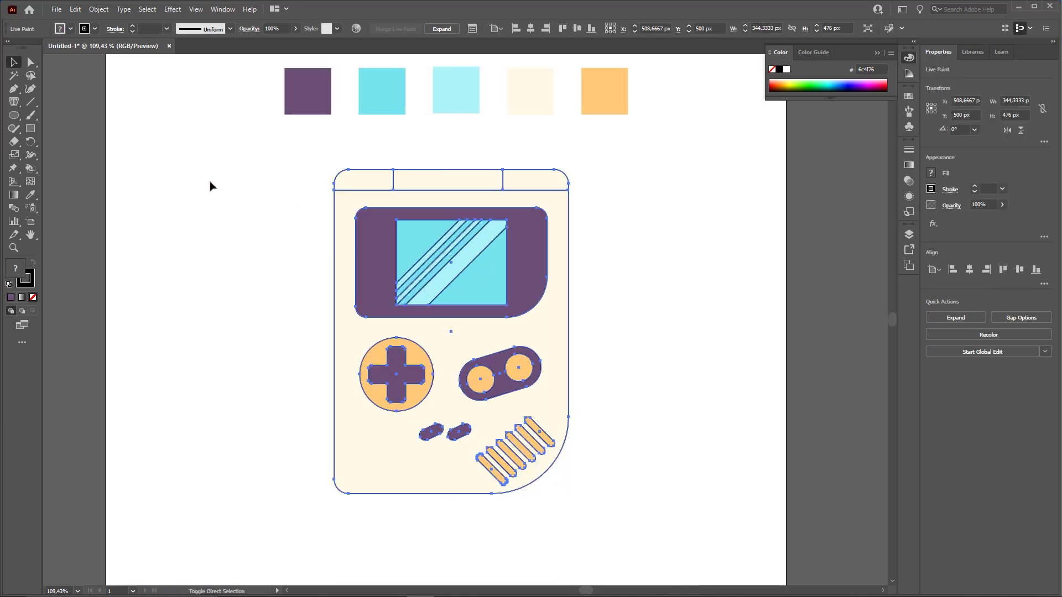
{"action": "left_click", "coordinate": [22, 276]}
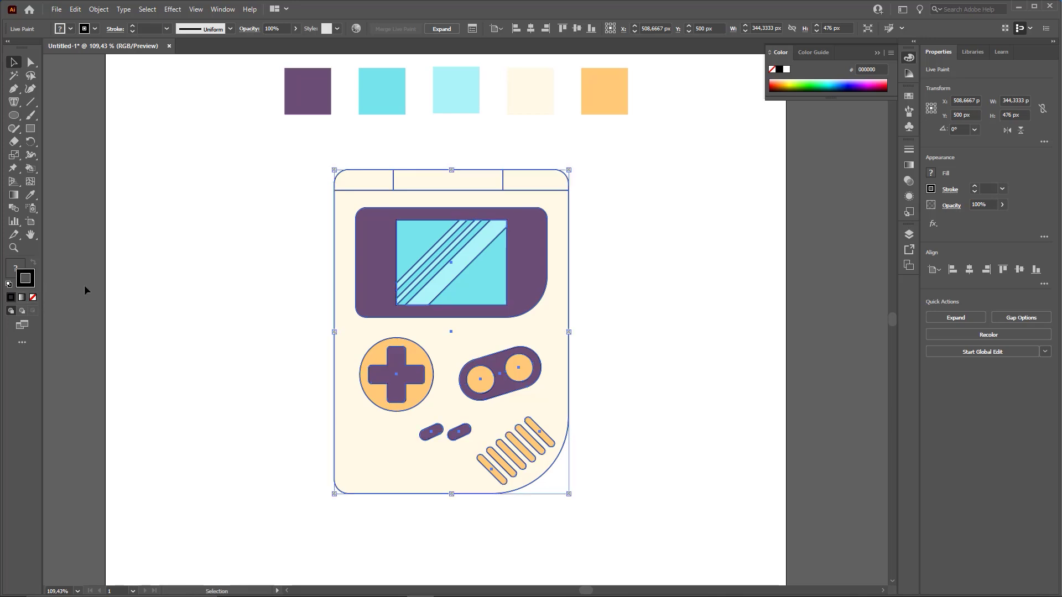
{"action": "left_click", "coordinate": [33, 297]}
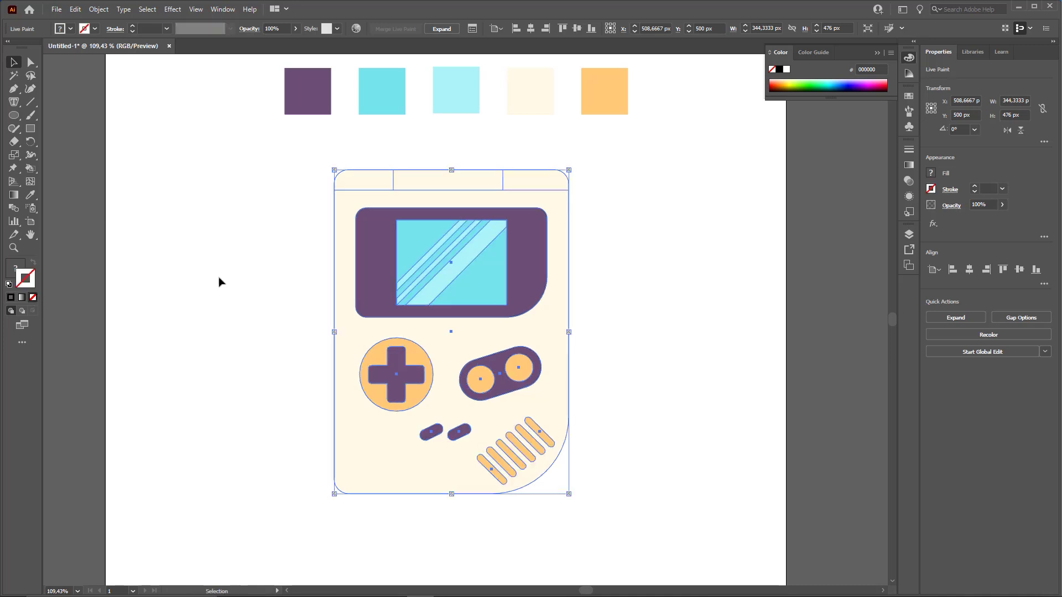
{"action": "left_click", "coordinate": [218, 280]}
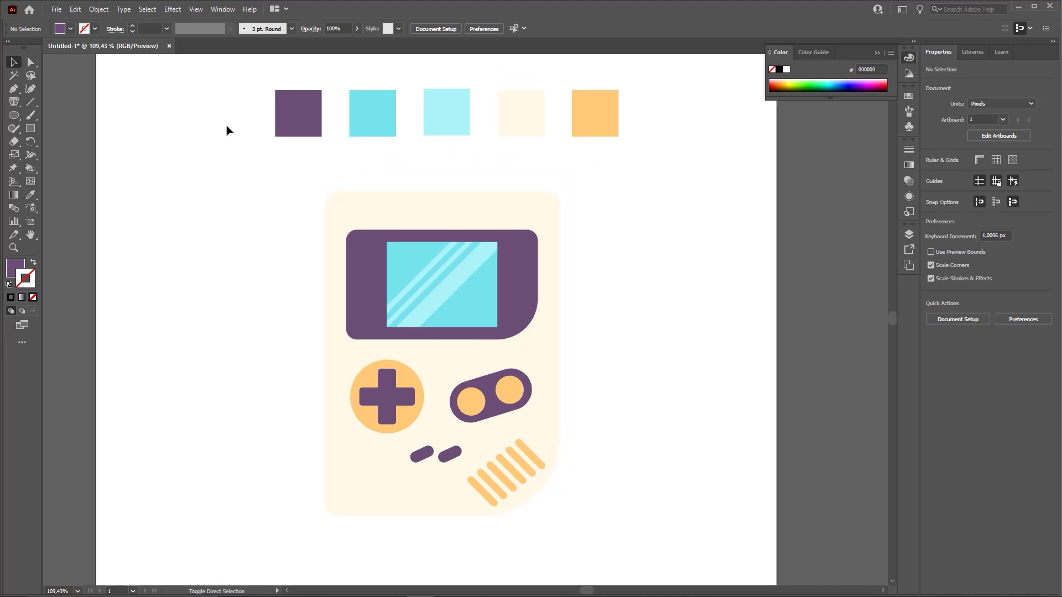
In Outline view, directly select the top strip's horizontal line and its vertical dividers, and return to Preview.
{"action": "left_click", "coordinate": [196, 10]}
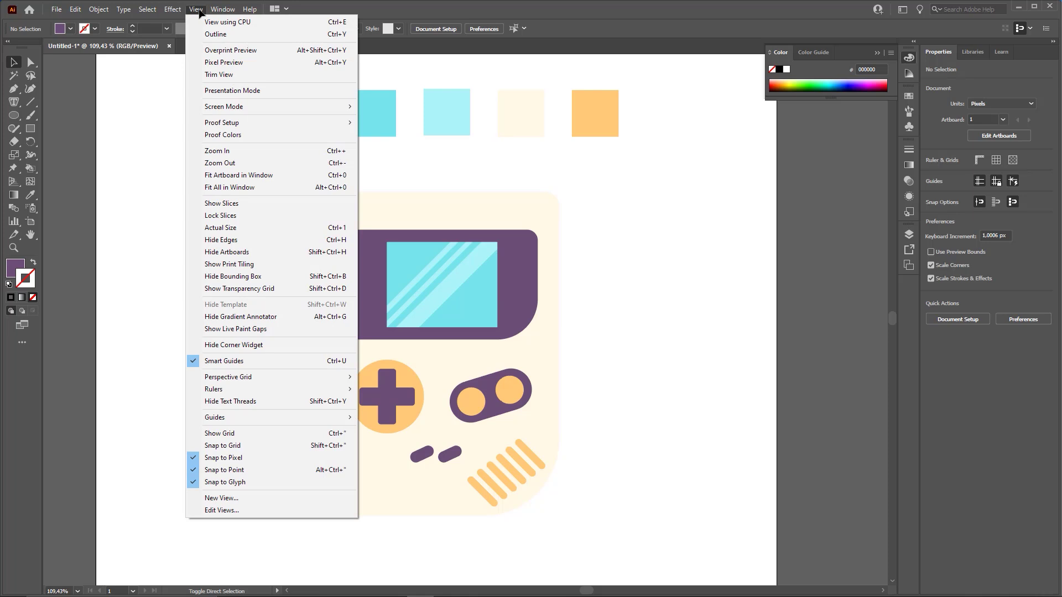
{"action": "left_click", "coordinate": [218, 34]}
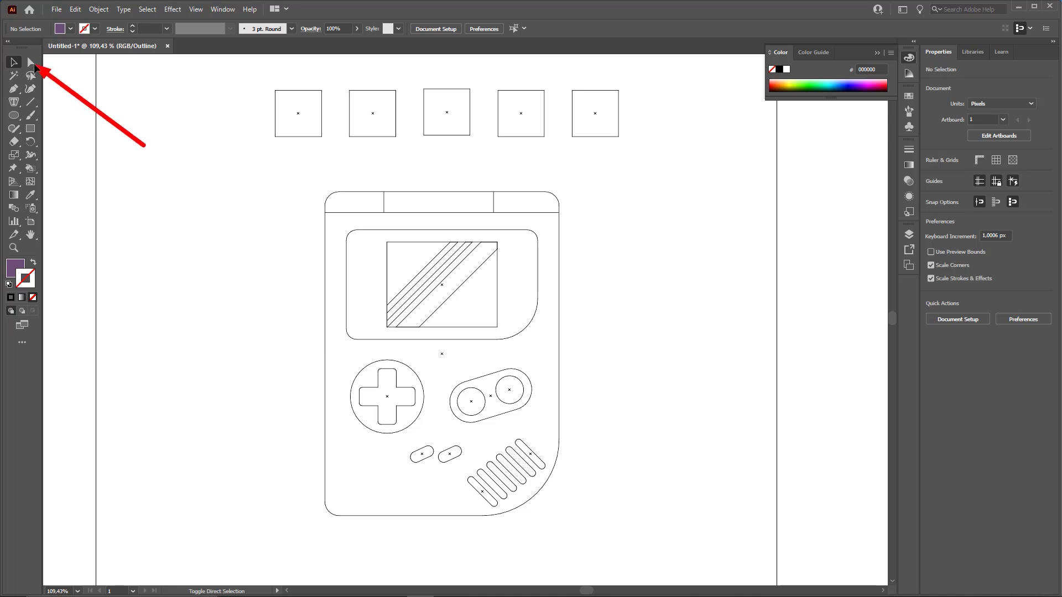
{"action": "key", "text": "a"}
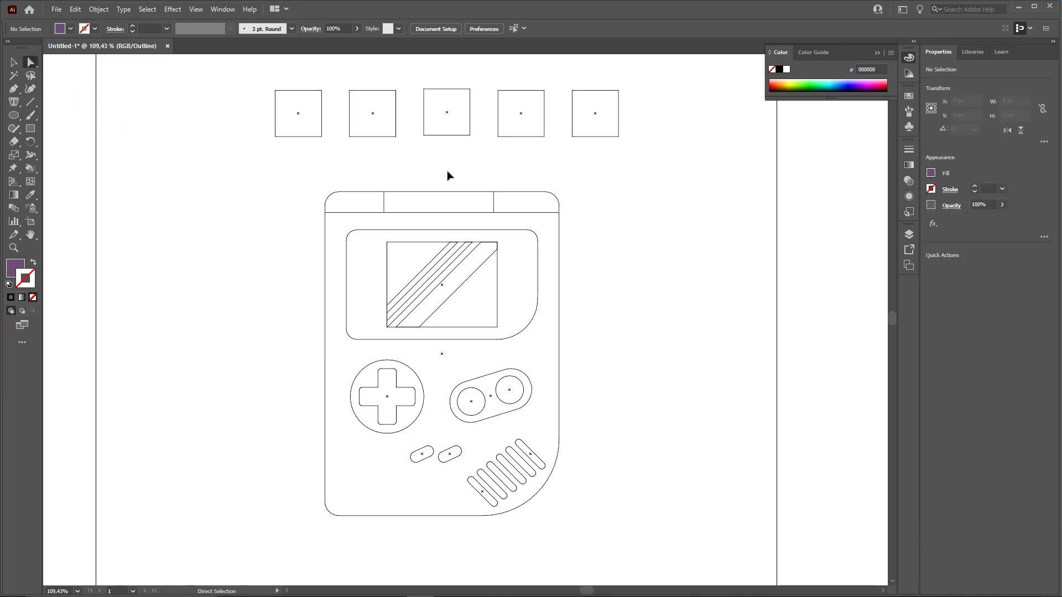
{"action": "left_click", "coordinate": [401, 213]}
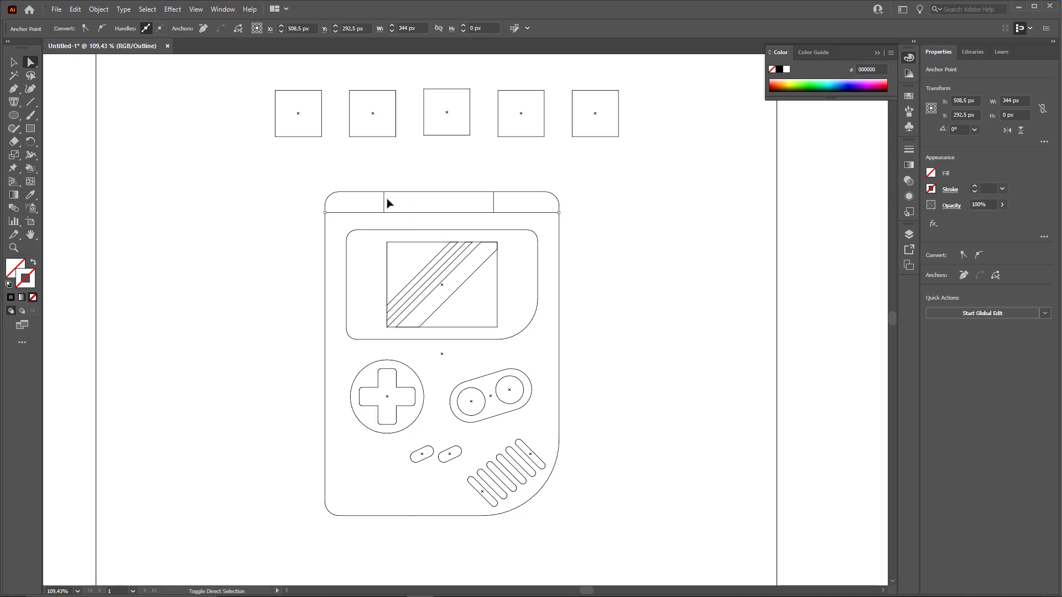
{"action": "left_click", "coordinate": [383, 203], "text": "shift"}
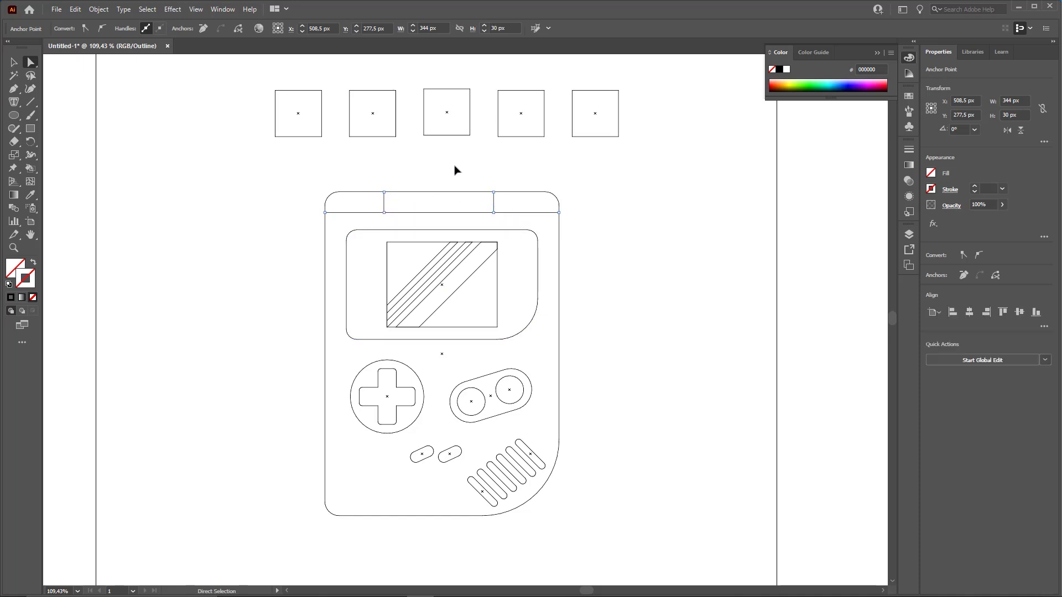
{"action": "left_click", "coordinate": [197, 9]}
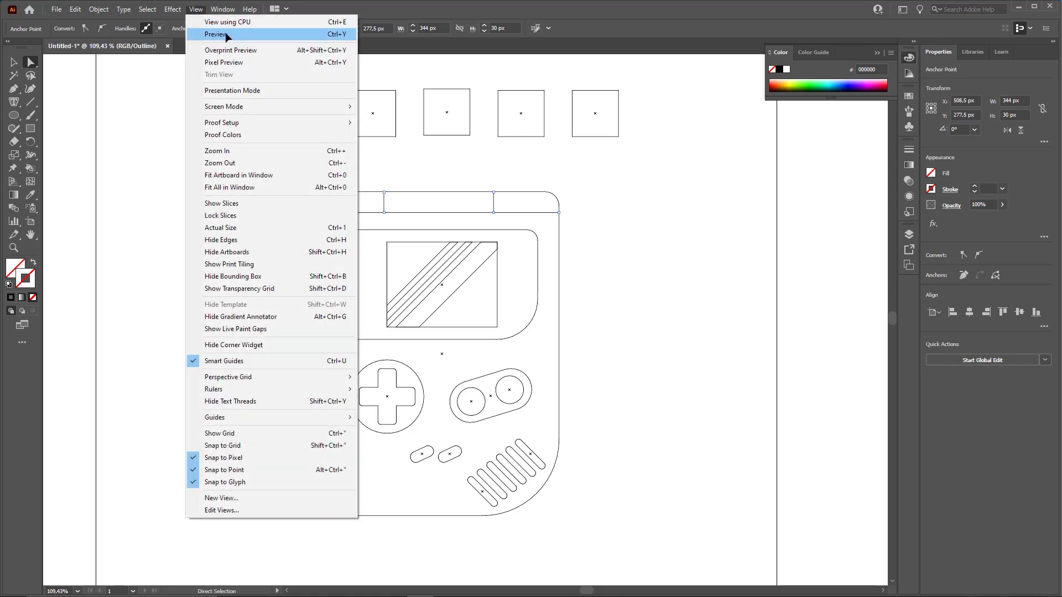
{"action": "left_click", "coordinate": [216, 34]}
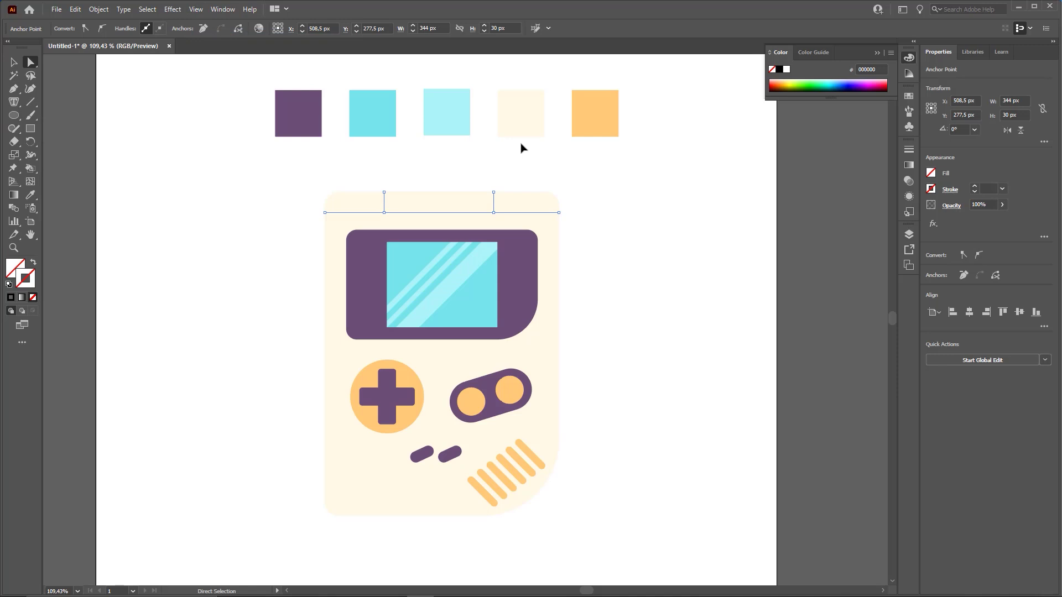
Give the selected top-strip horizontal line and vertical dividers a black 4 pt stroke, reduce it to 1 pt, and deselect.
{"action": "key", "text": "ctrl"}
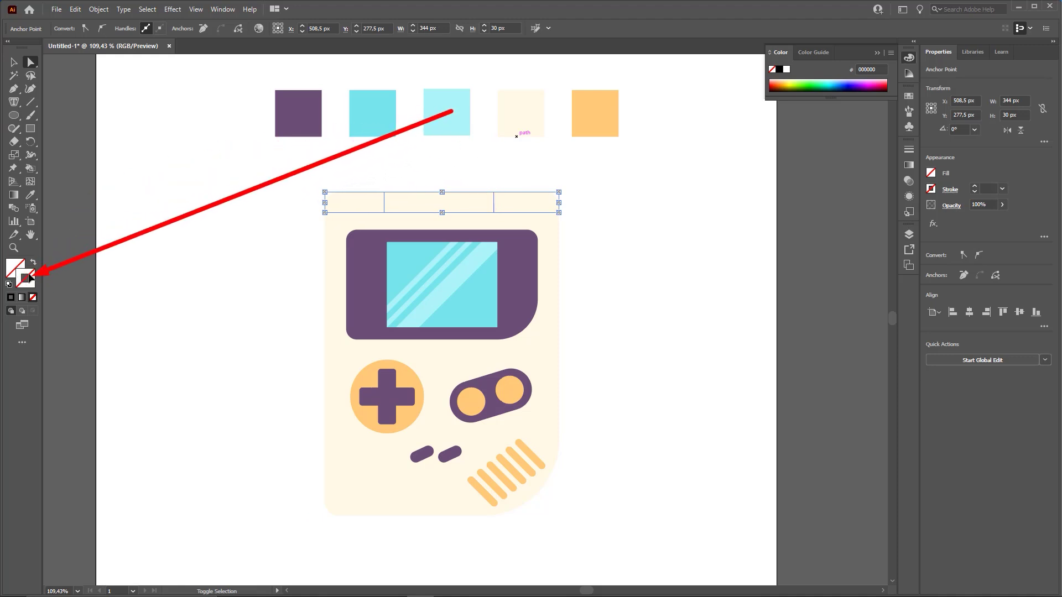
{"action": "left_click", "coordinate": [908, 151]}
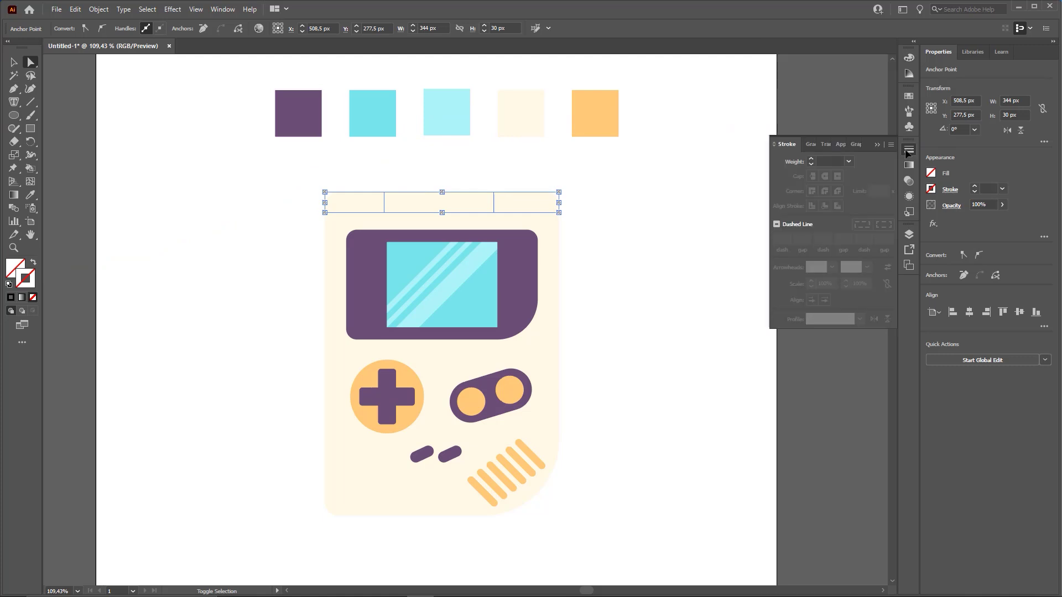
{"action": "left_click", "coordinate": [835, 162]}
{"action": "type", "text": "4"}
{"action": "key", "text": "Return"}
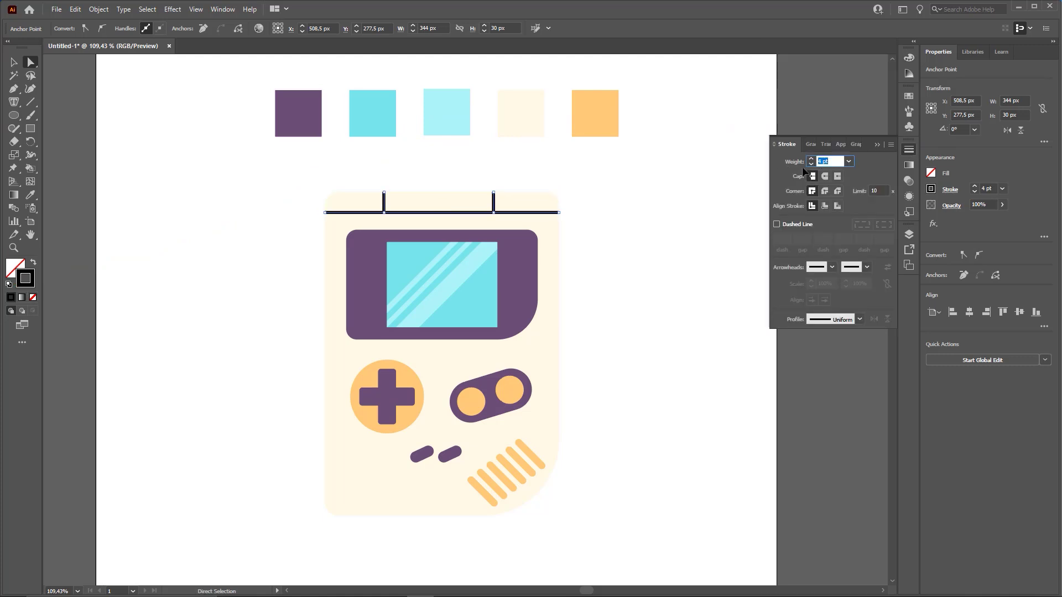
{"action": "type", "text": "1"}
{"action": "key", "text": "Return"}
{"action": "left_click", "coordinate": [656, 221]}
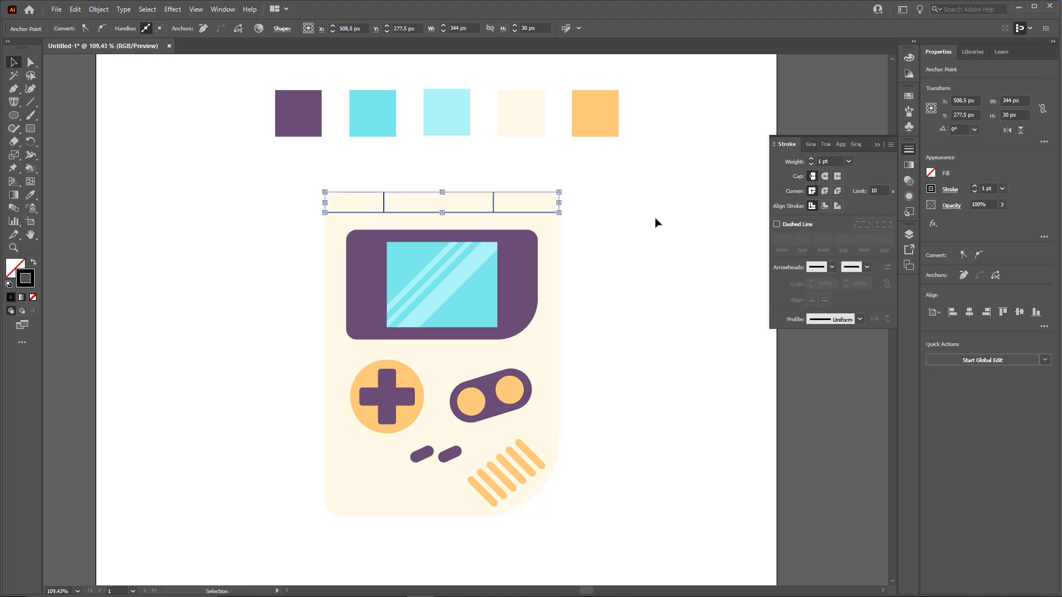
{"action": "key", "text": "z"}
{"action": "left_click_drag", "start_coordinate": [608, 213], "coordinate": [493, 222]}
{"action": "key", "text": "v"}
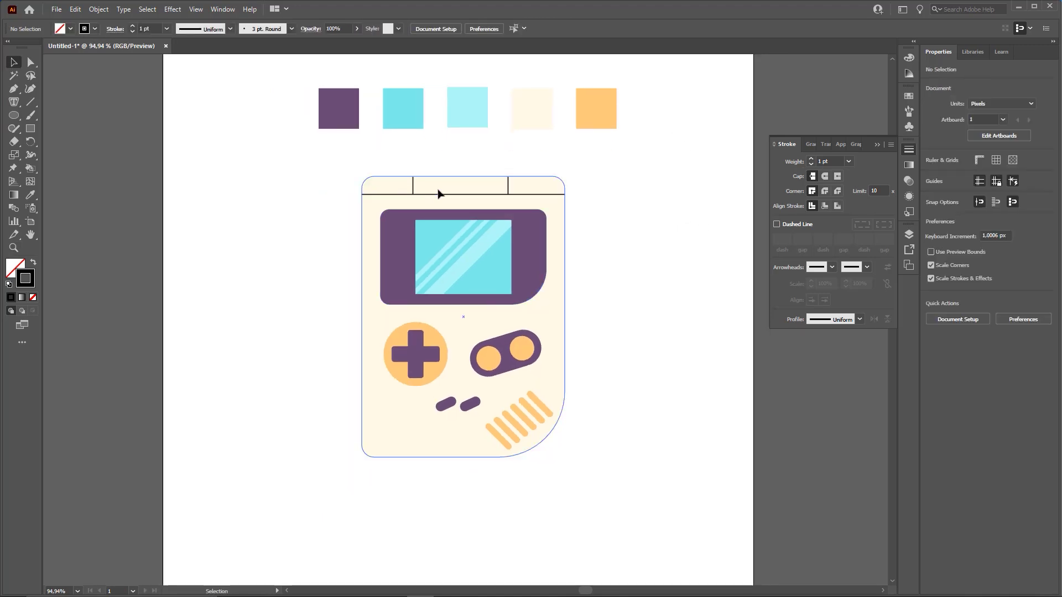
{"action": "left_click", "coordinate": [875, 144]}
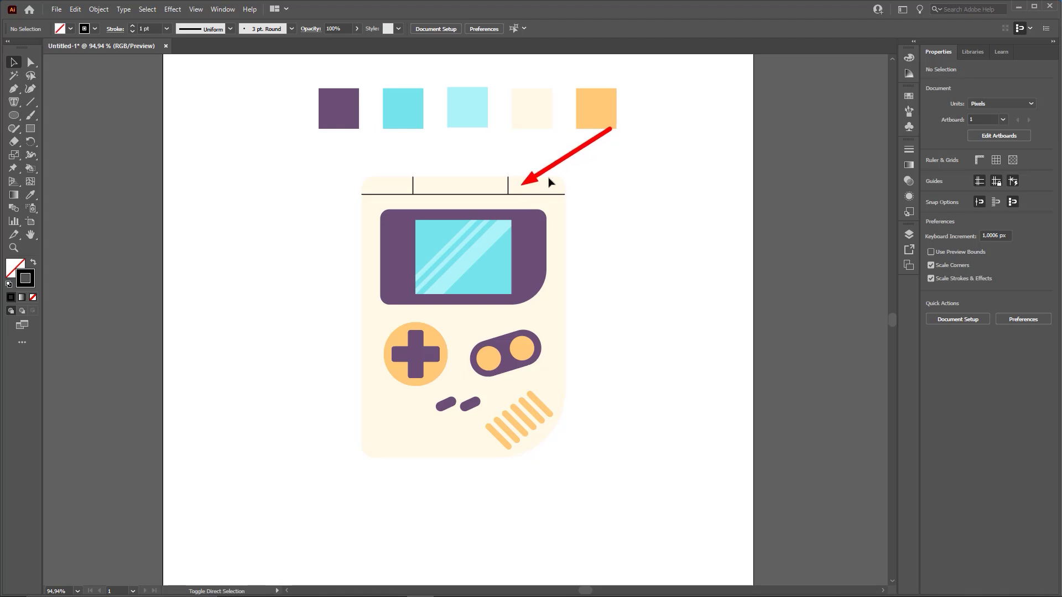
Select the whole Game Boy, add a new black 1 pt stroke to the Live Paint group's appearance, and deselect.
{"action": "key", "text": "ctrl+minus"}
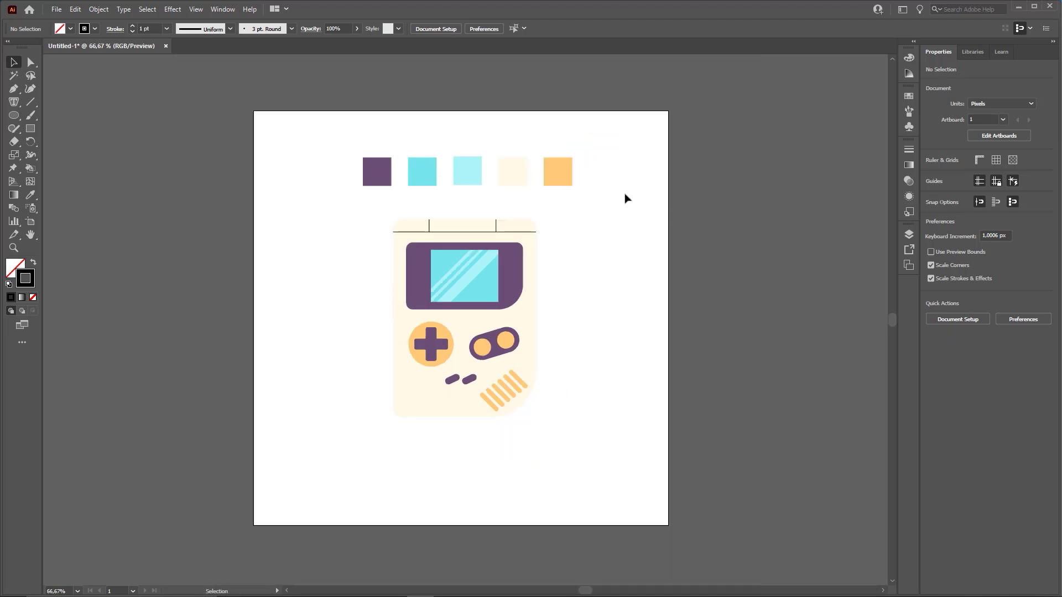
{"action": "left_click", "coordinate": [530, 271]}
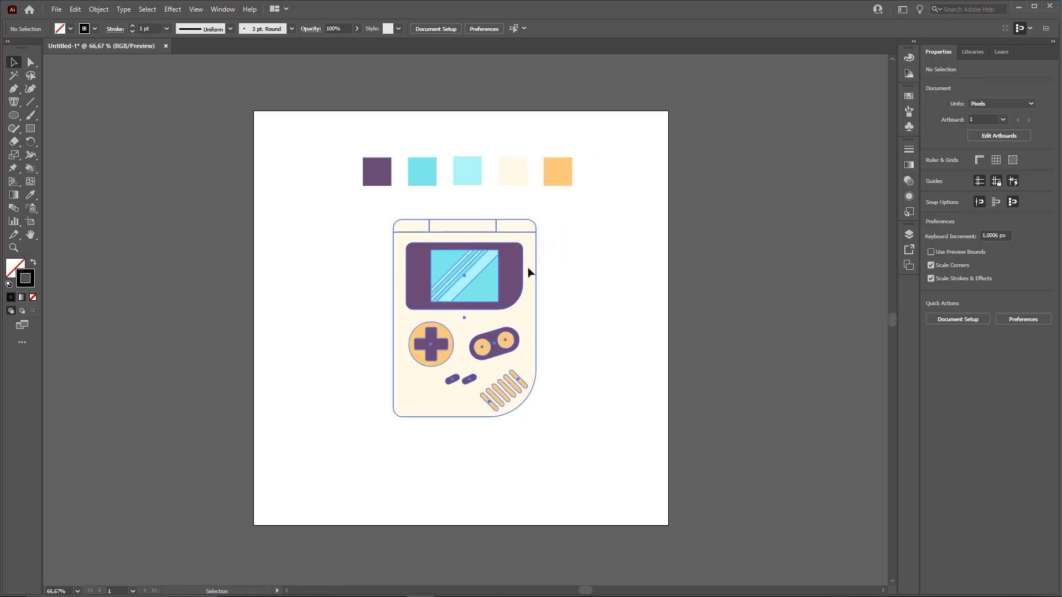
{"action": "key", "text": "ctrl"}
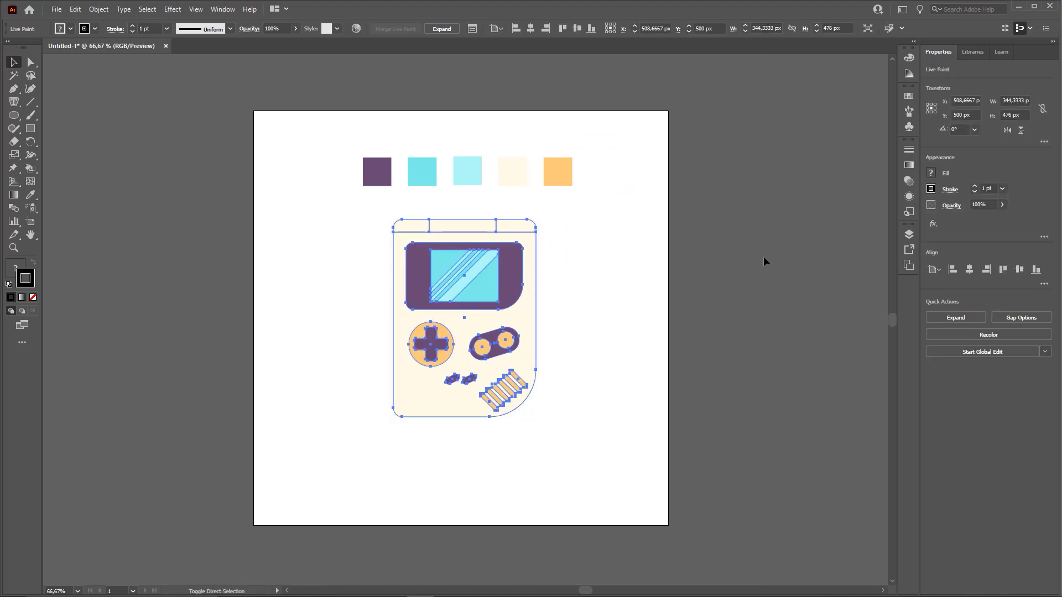
{"action": "left_click", "coordinate": [908, 196]}
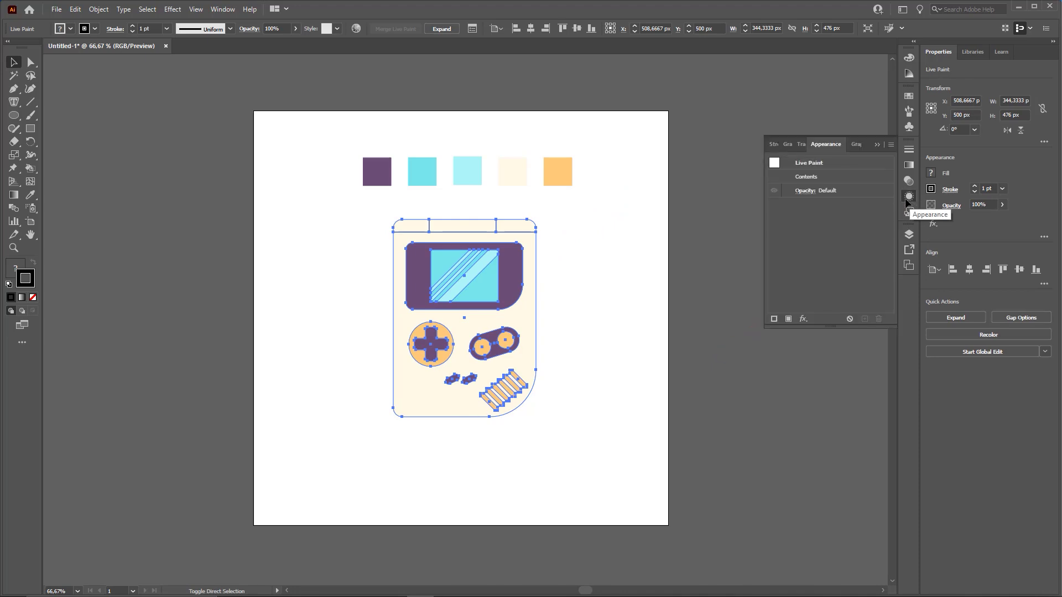
{"action": "left_click", "coordinate": [780, 319]}
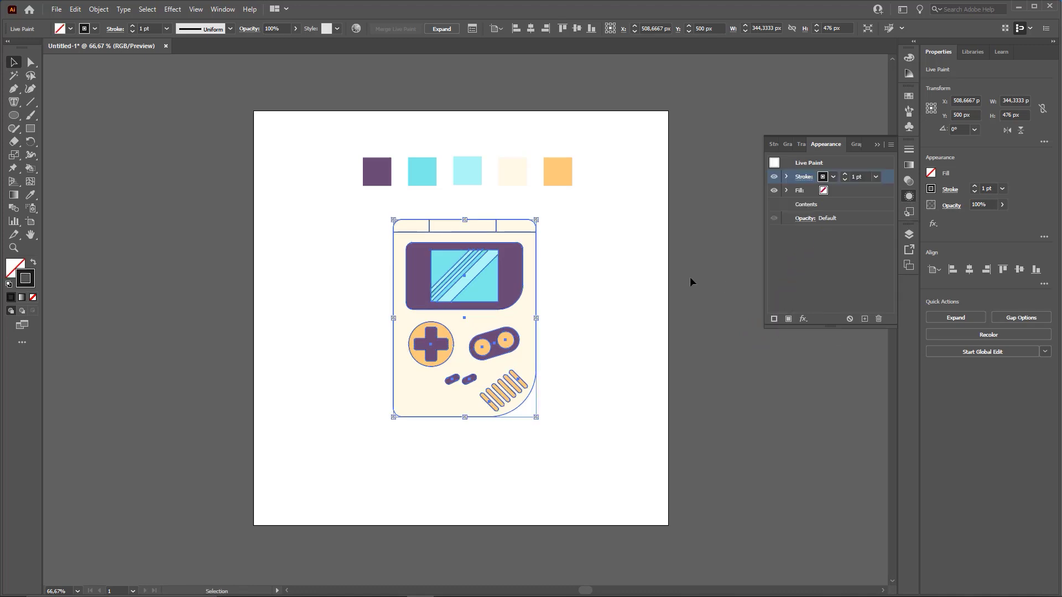
{"action": "left_click", "coordinate": [649, 298]}
{"action": "key", "text": "z"}
{"action": "left_click_drag", "start_coordinate": [464, 305], "coordinate": [628, 294]}
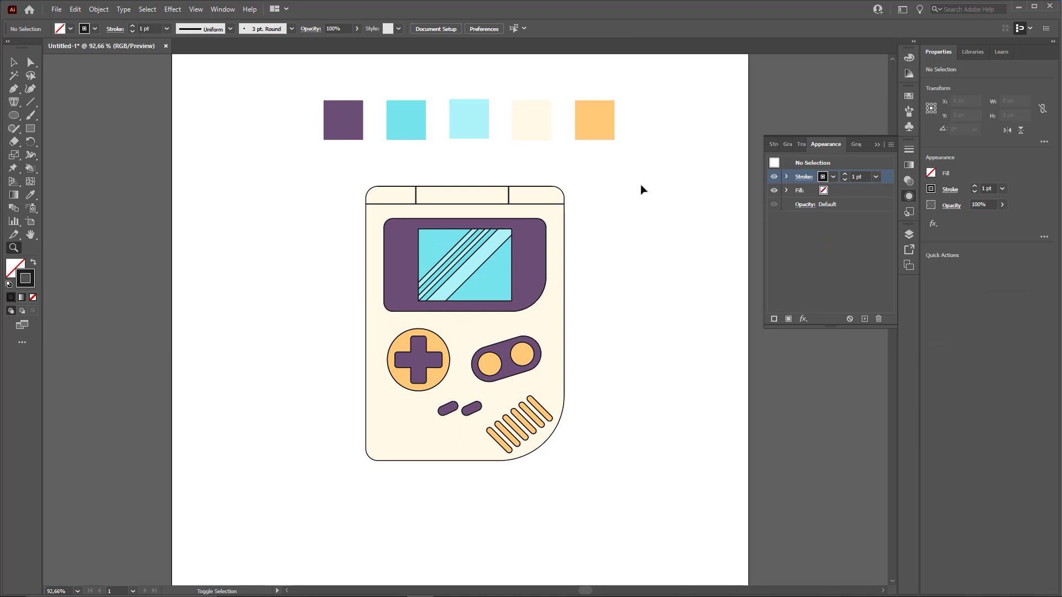
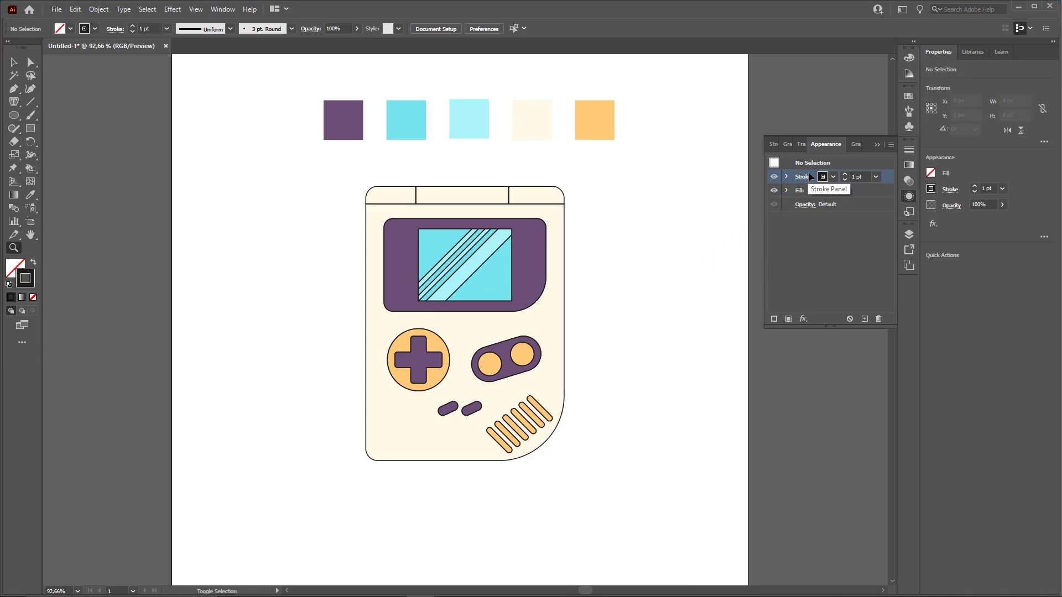
Reorder the Game Boy group's appearance so the added stroke sits beneath Contents, and deselect.
{"action": "key", "text": "ctrl+1"}
{"action": "key", "text": "v"}
{"action": "left_click", "coordinate": [517, 241]}
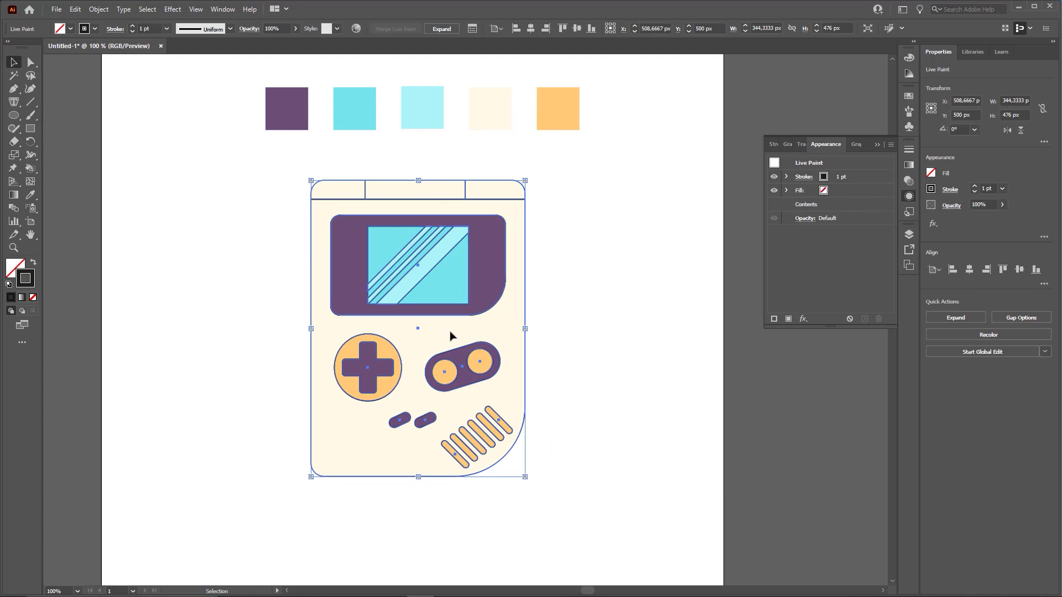
{"action": "key", "text": "ctrl"}
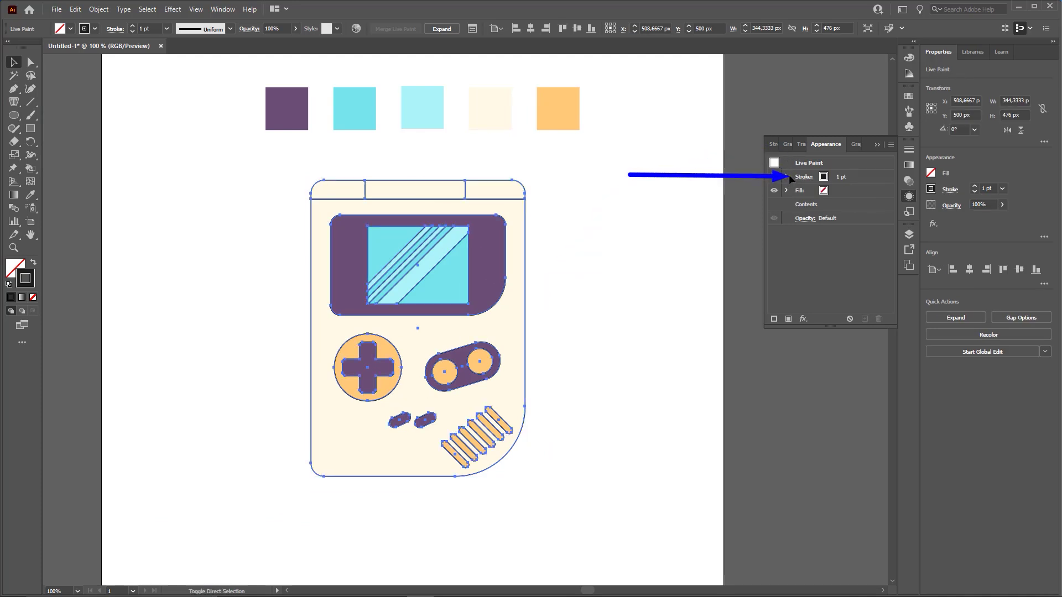
{"action": "left_click", "coordinate": [866, 179]}
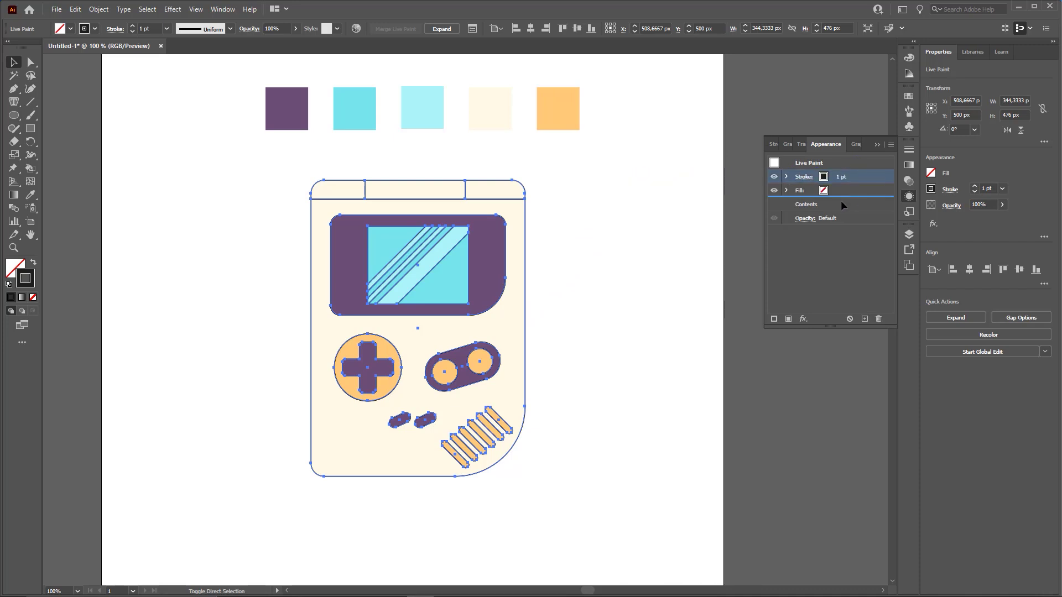
{"action": "left_click", "coordinate": [559, 293]}
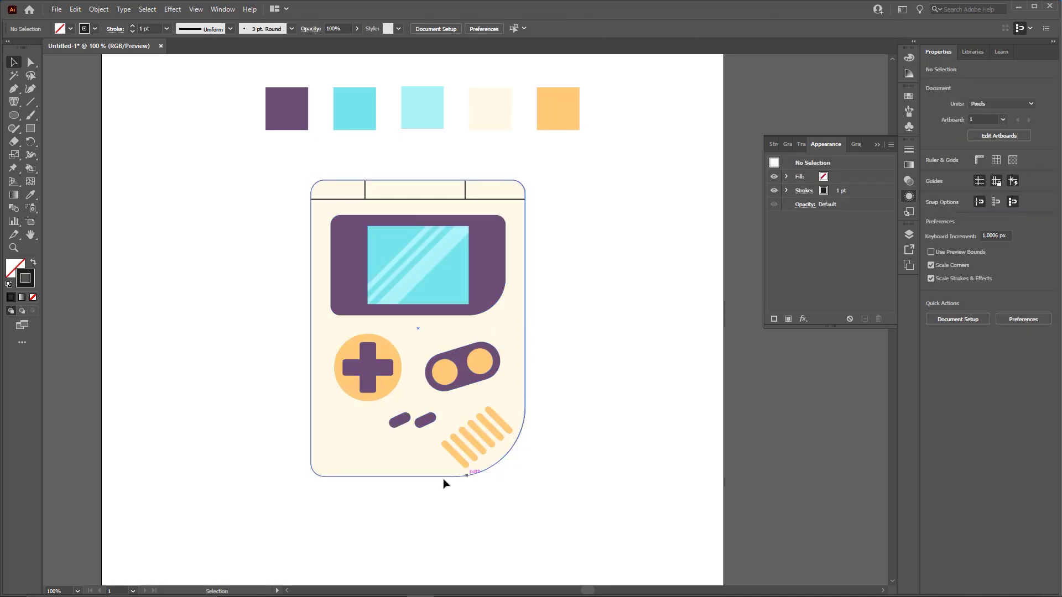
Set the weight of the Game Boy group's outer stroke beneath Contents to 10 pt, and deselect.
{"action": "left_click", "coordinate": [496, 270]}
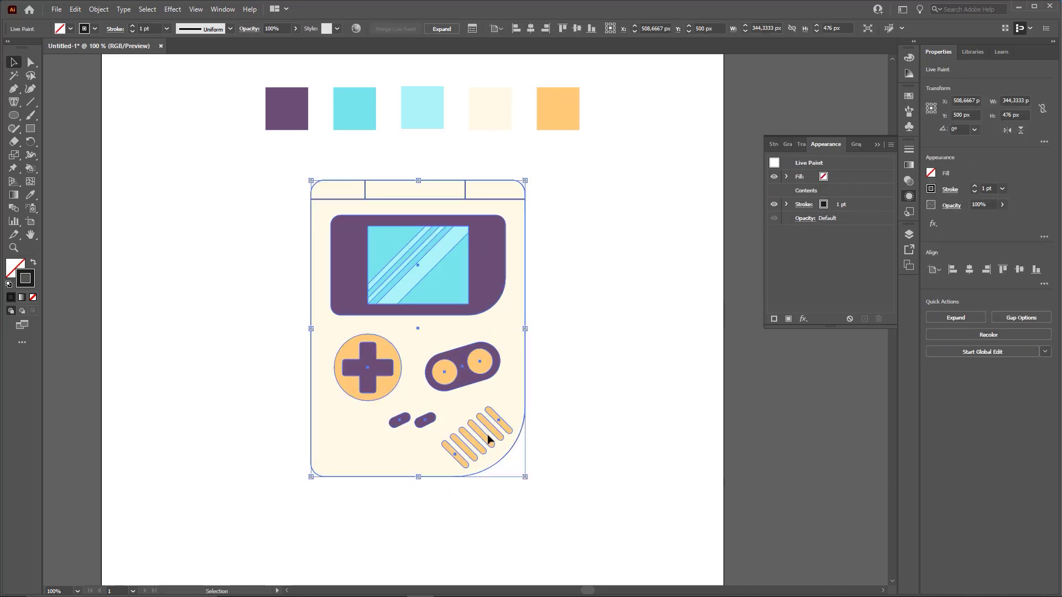
{"action": "key", "text": "ctrl"}
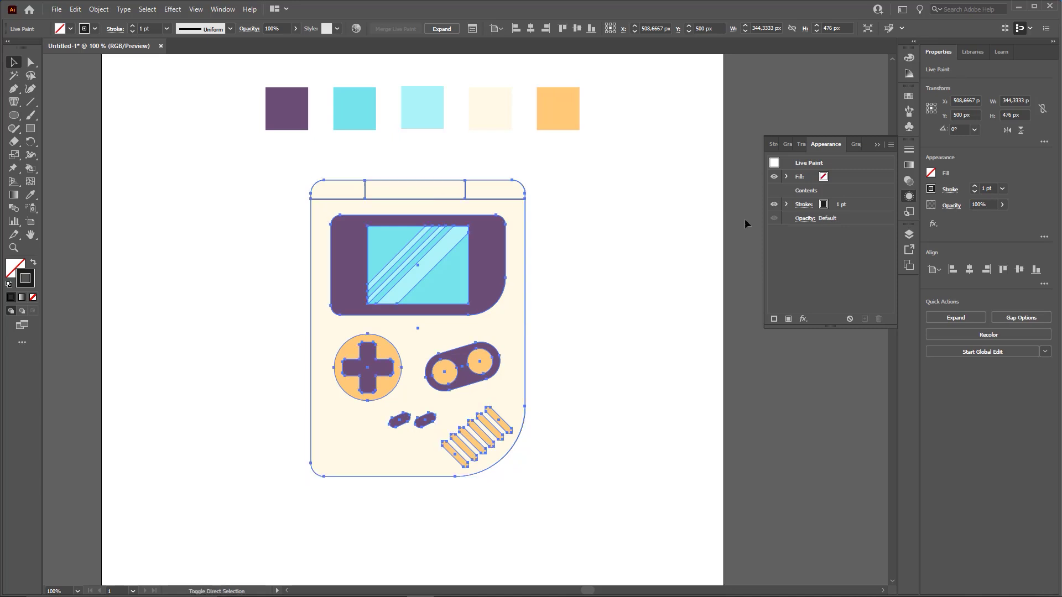
{"action": "left_click", "coordinate": [803, 205]}
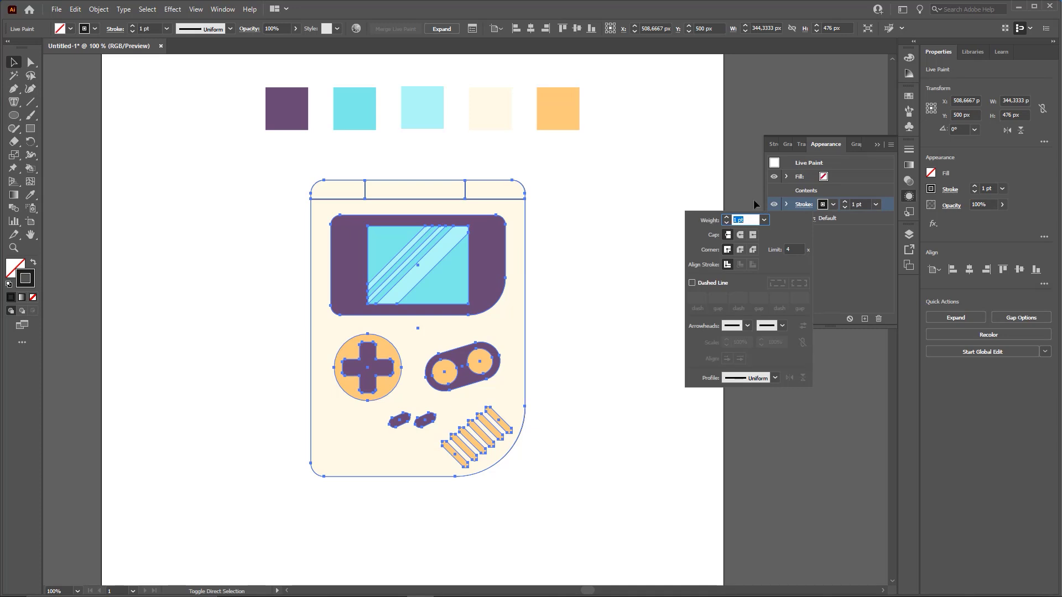
{"action": "type", "text": "10"}
{"action": "key", "text": "Return"}
{"action": "left_click", "coordinate": [590, 296]}
{"action": "key", "text": "z"}
{"action": "mouse_move", "coordinate": [590, 296]}
{"action": "left_mouse_down"}
{"action": "mouse_move", "coordinate": [491, 332]}
{"action": "mouse_move", "coordinate": [567, 337]}
{"action": "left_mouse_up"}
{"action": "key", "text": "v"}
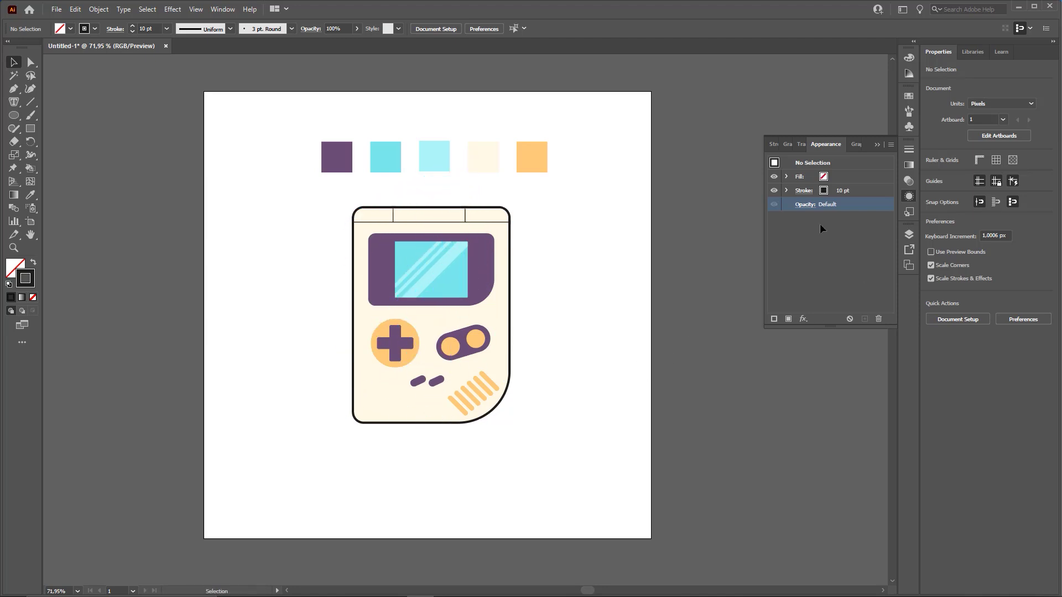
{"action": "left_click", "coordinate": [876, 145]}
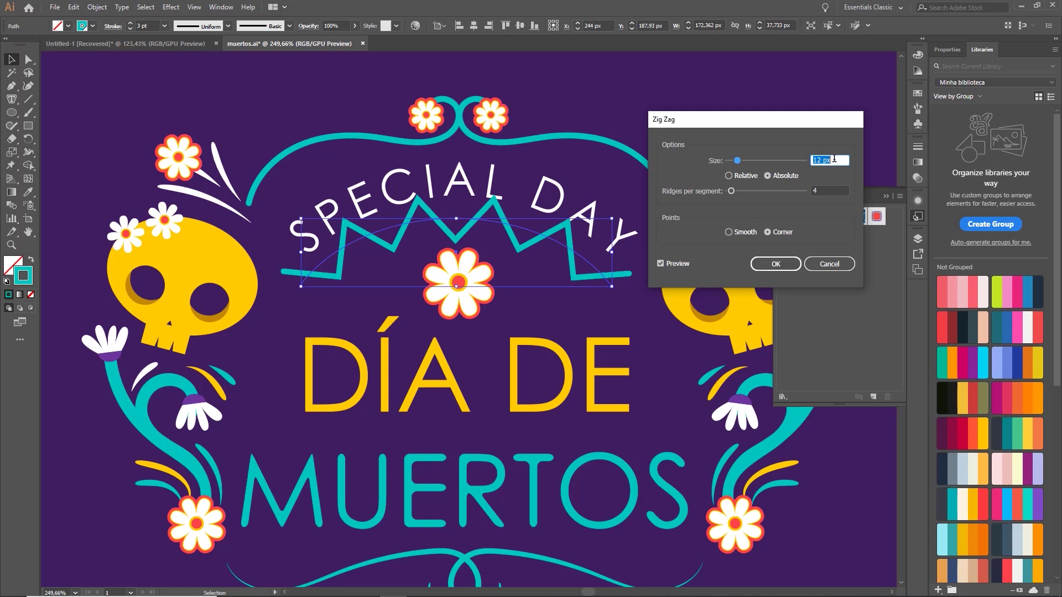
{"action": "double_click", "coordinate": [829, 191]}
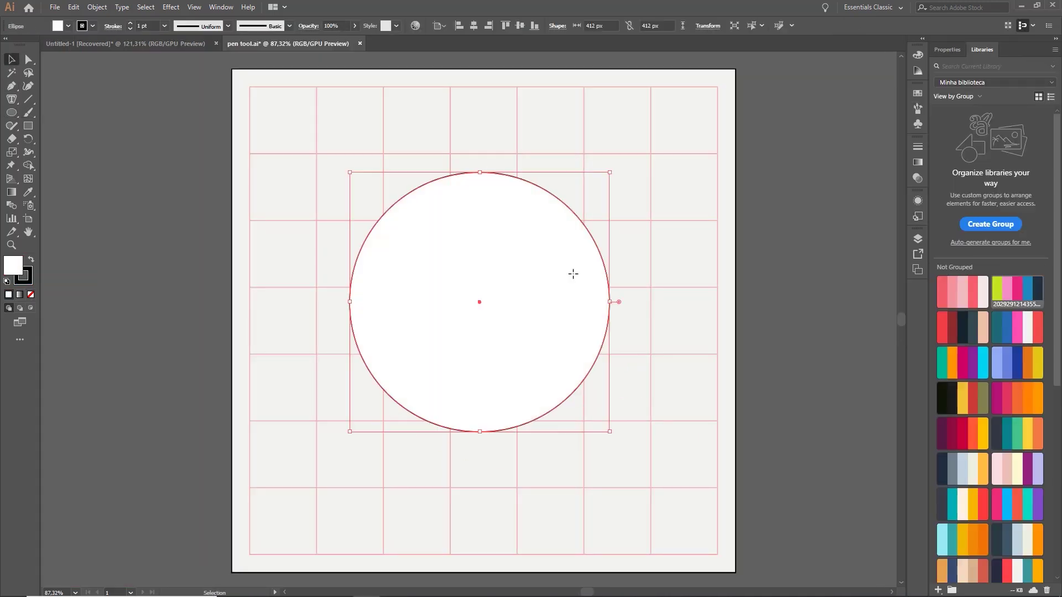
{"action": "key", "text": "p"}
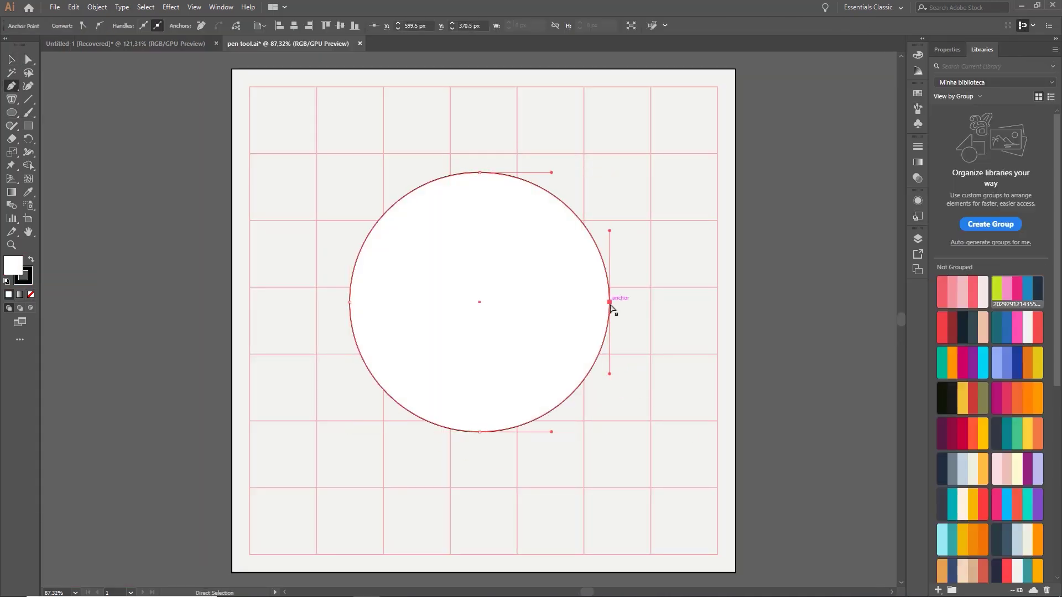